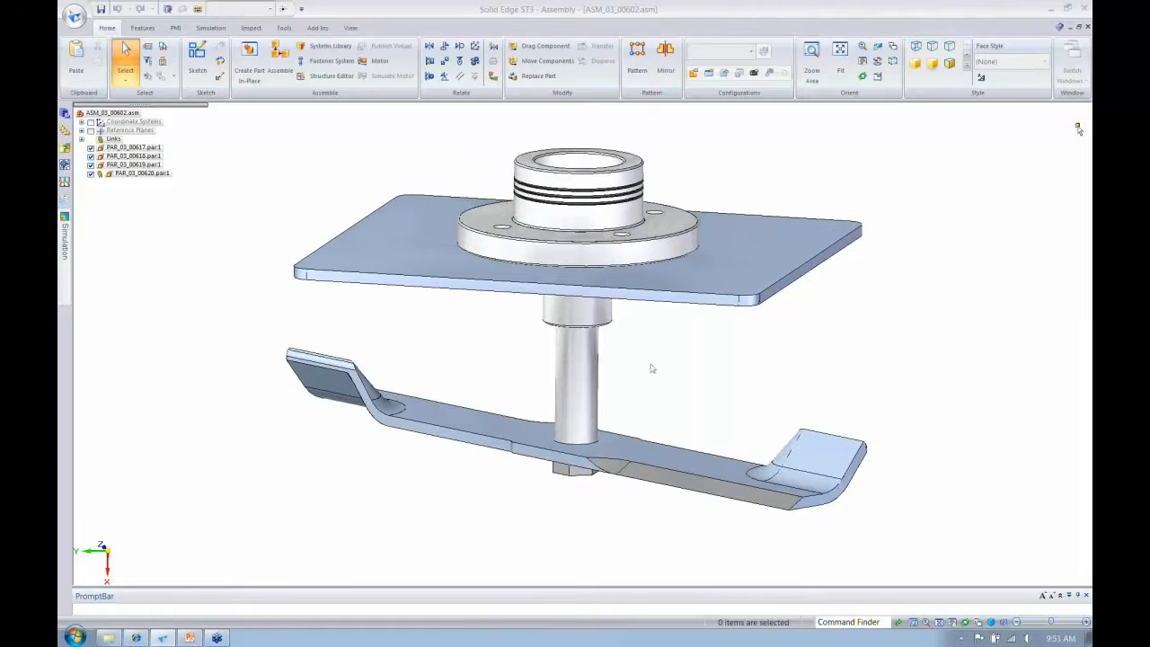
- Open the flanged spindle housing part, PAR_03_00617, for in-place editing
scroll(652, 368, up, 1)
shift+middle_drag(652, 368, 647, 373)
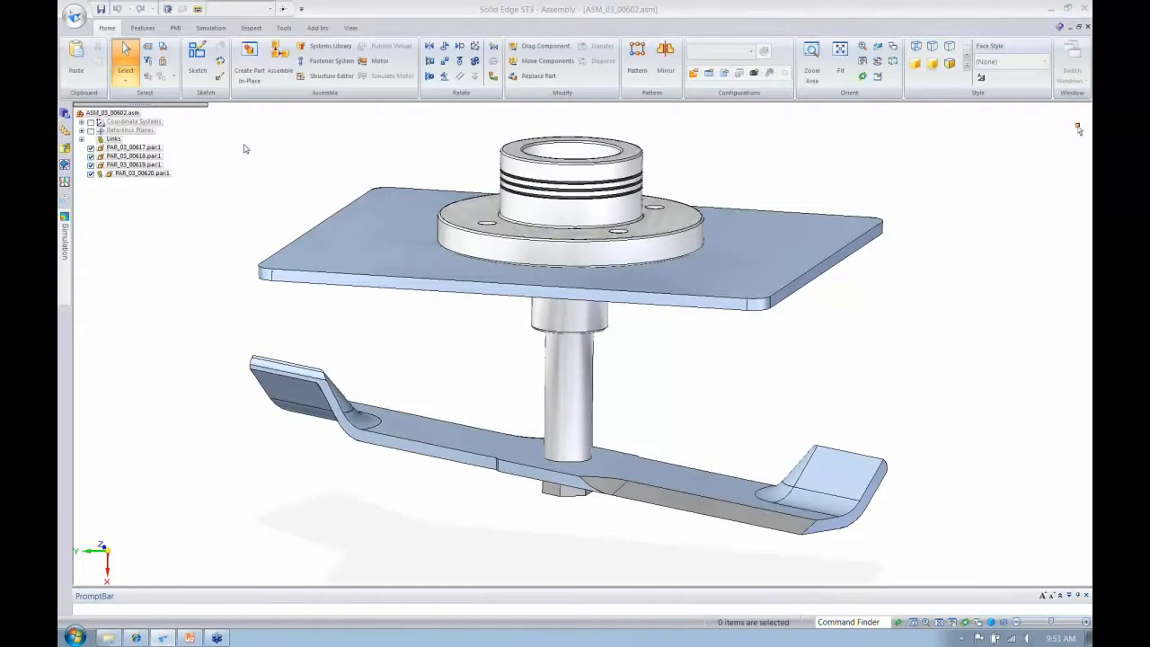
click(210, 28)
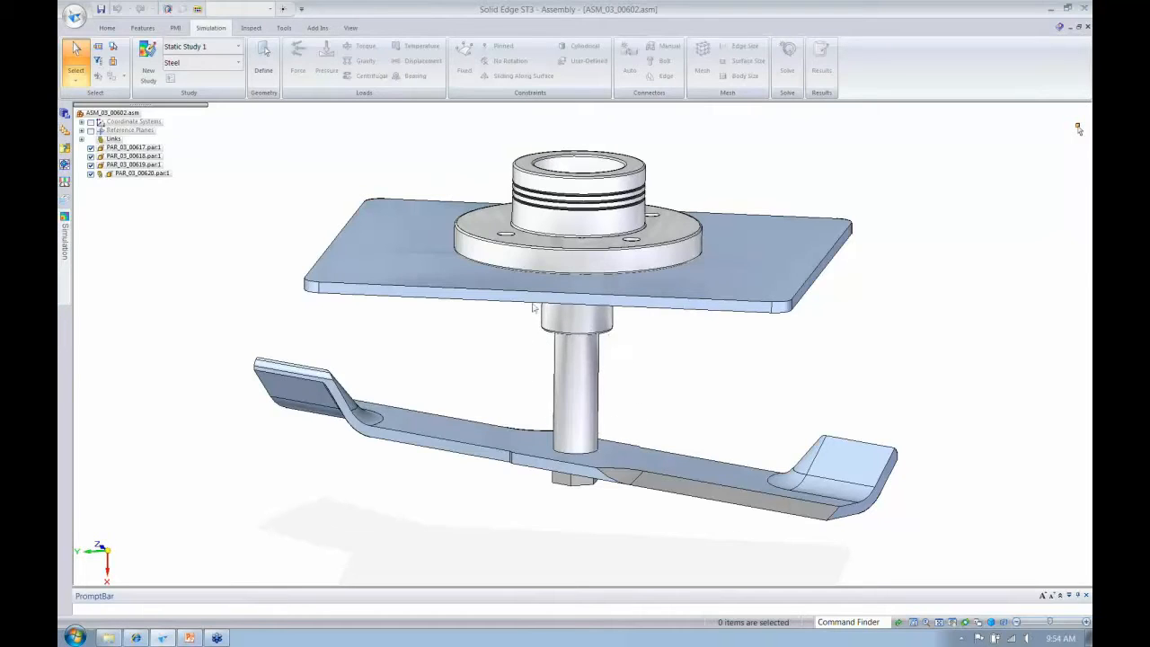
click(530, 184)
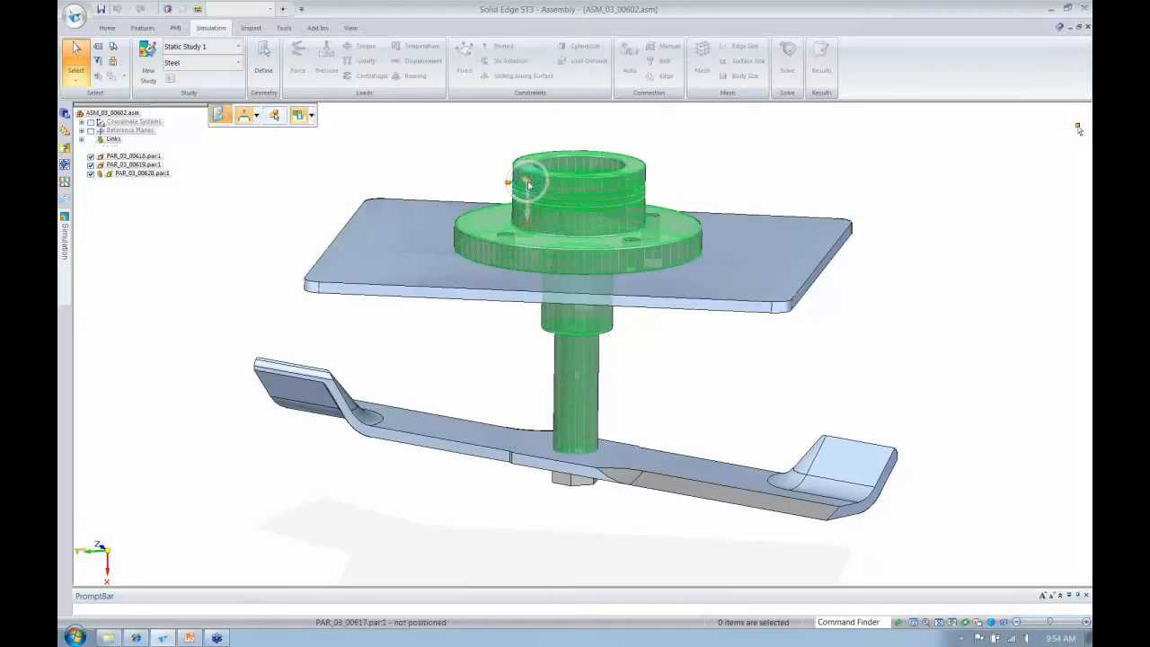
click(530, 184)
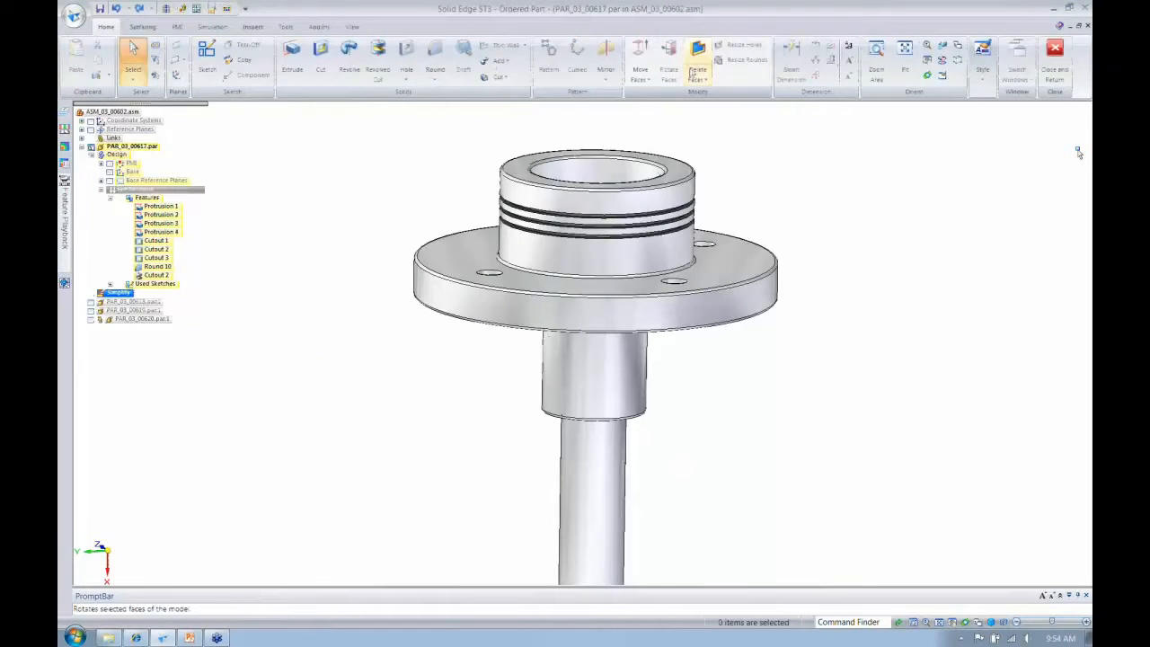
- Simplify the spindle housing by deleting its groove faces and all its rounds, and return to the assembly
click(694, 71)
click(676, 260)
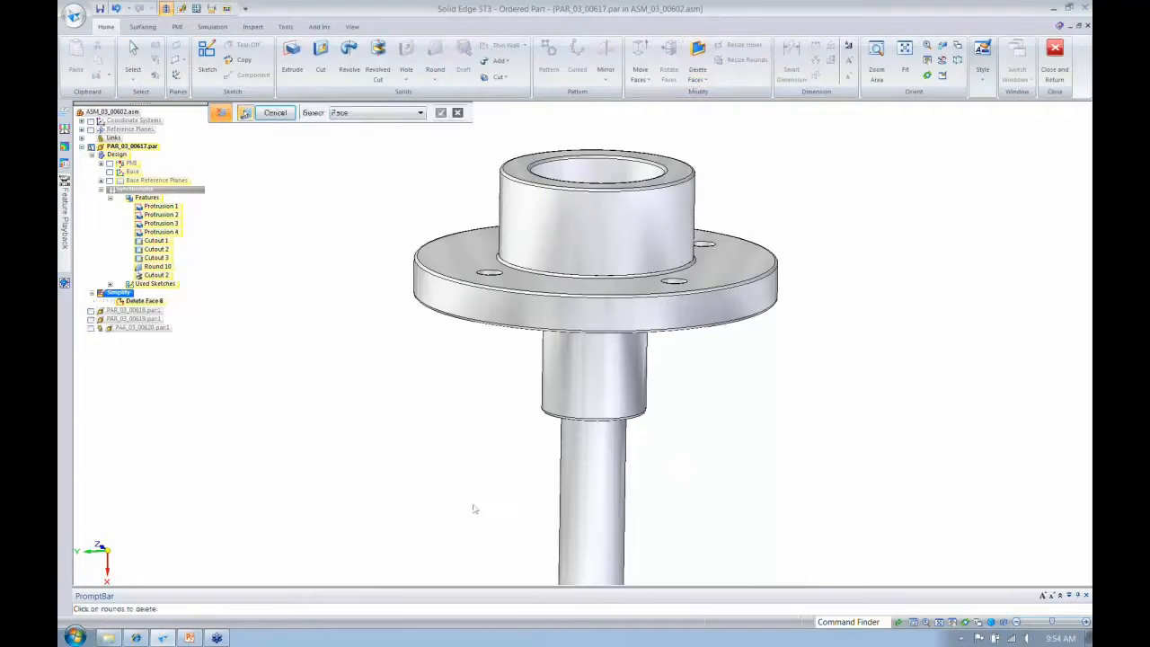
key(ctrl+a)
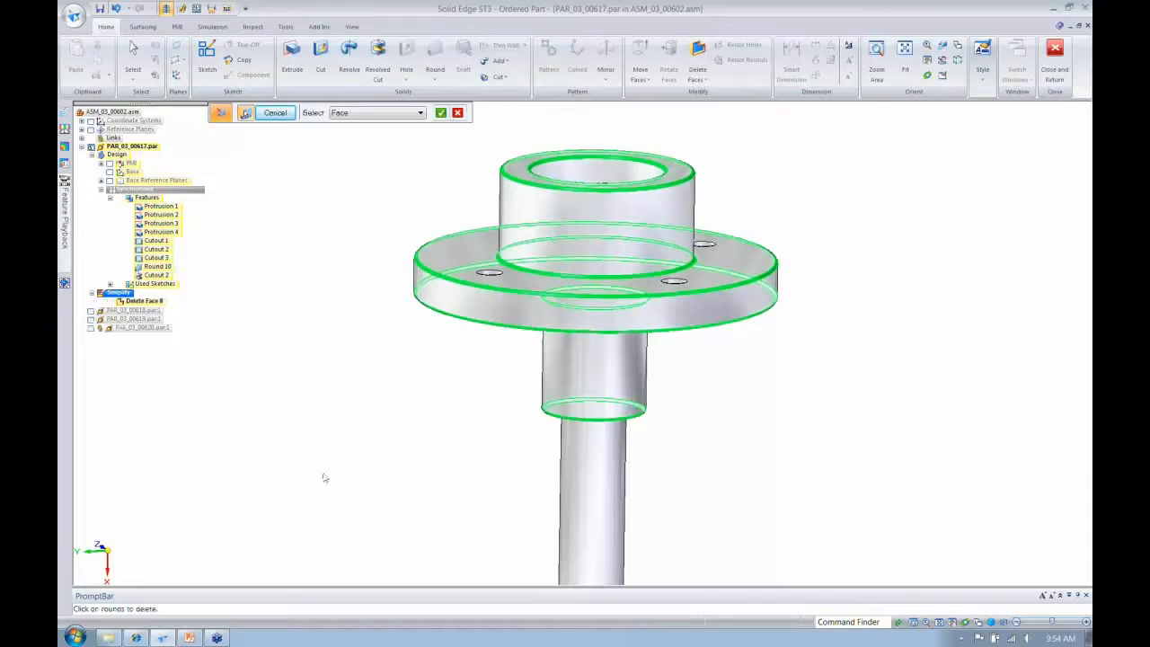
right_click(325, 477)
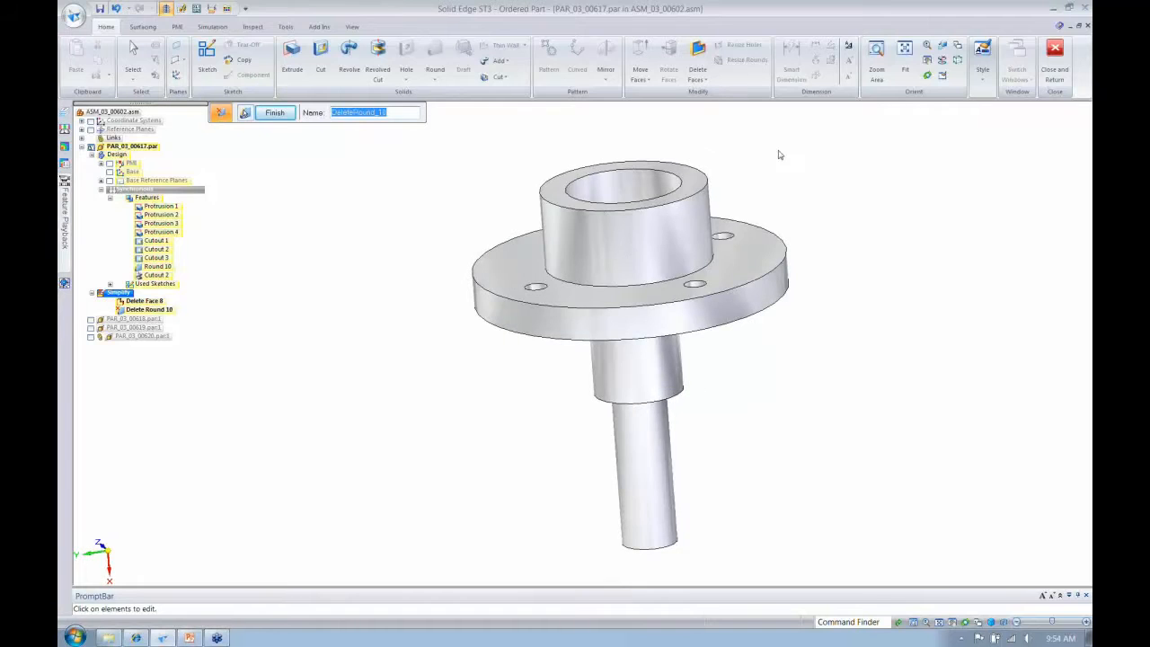
click(1052, 54)
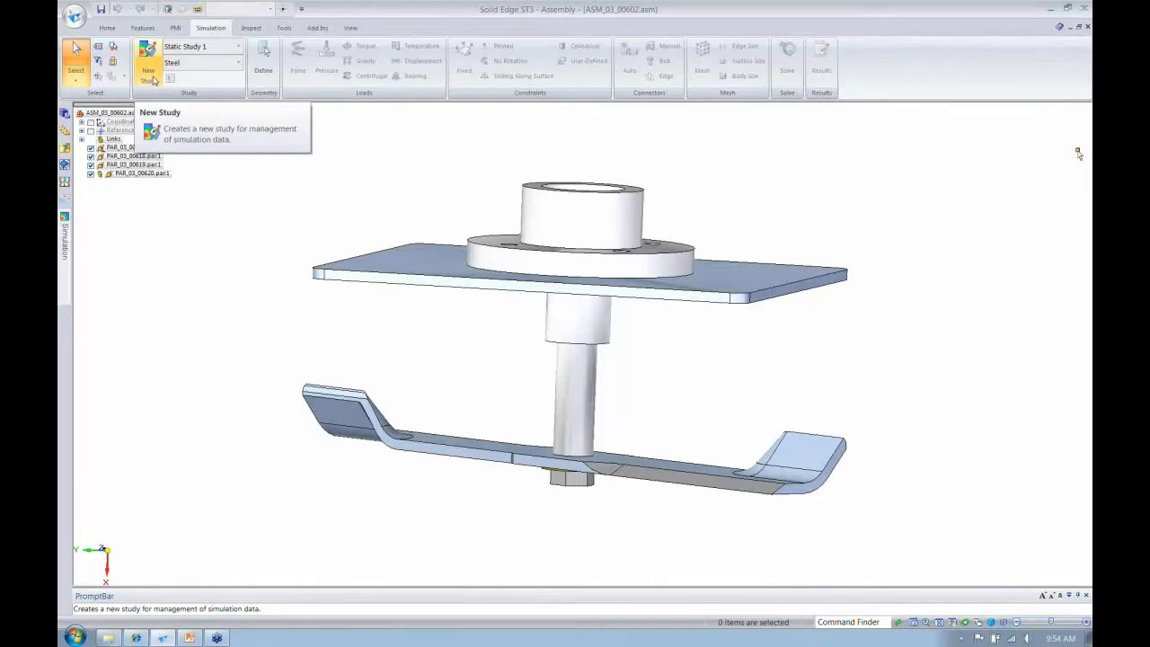
- Create a Linear Static study with a Tetrahedral mesh and include all assembly components as its geometry
click(151, 77)
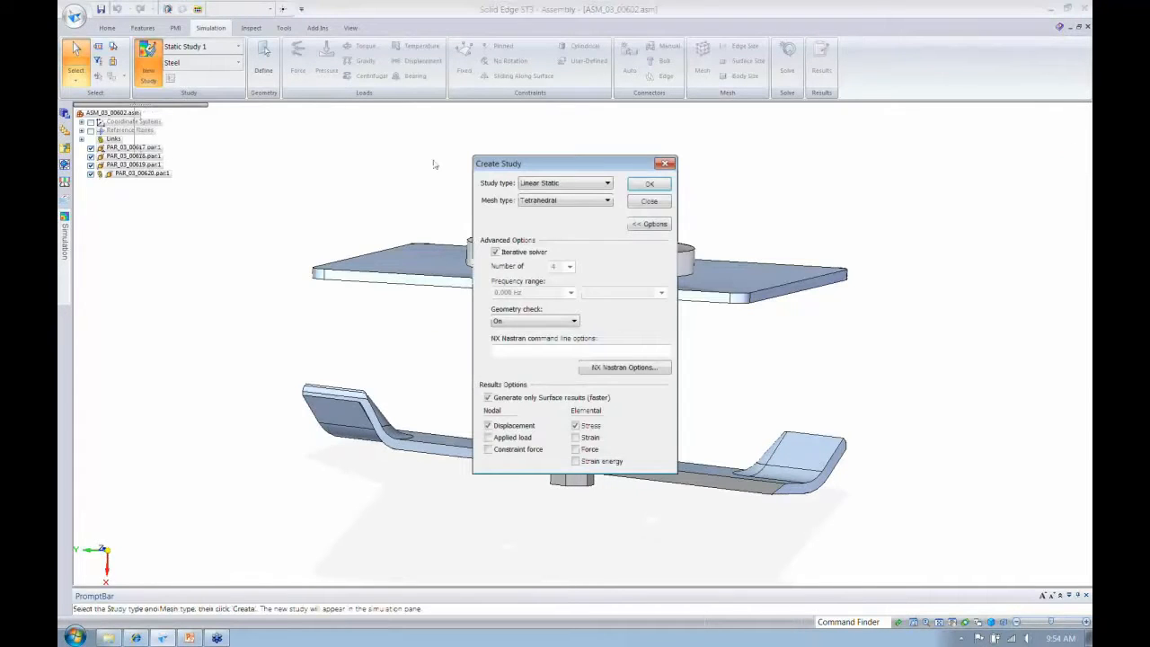
click(175, 111)
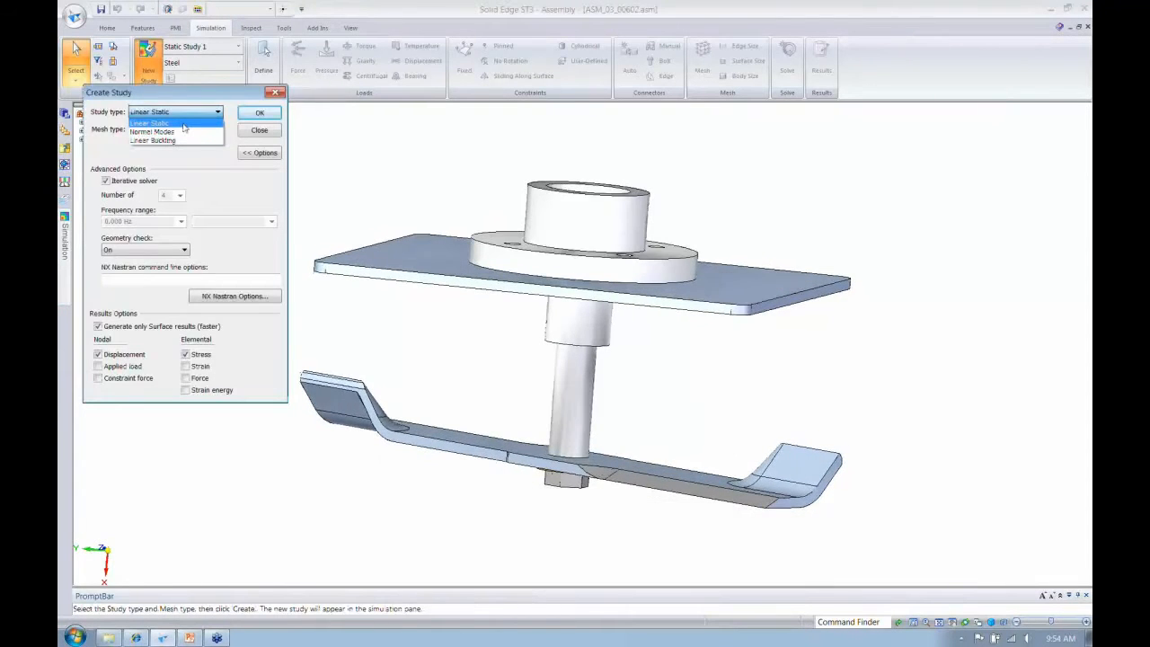
click(184, 124)
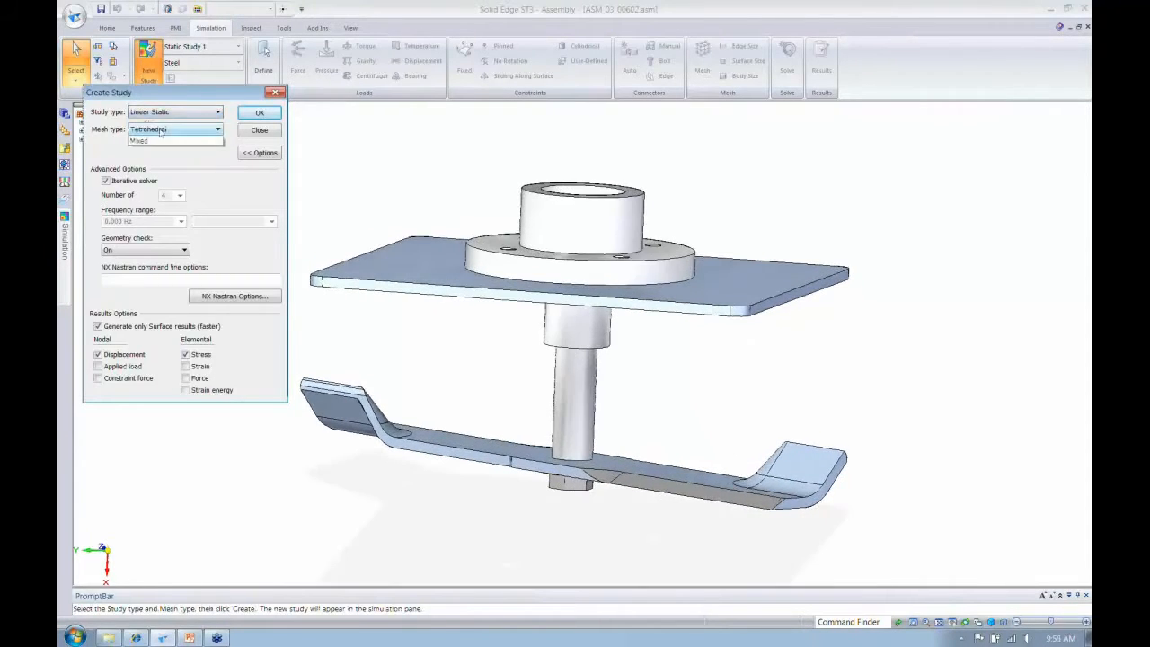
click(161, 130)
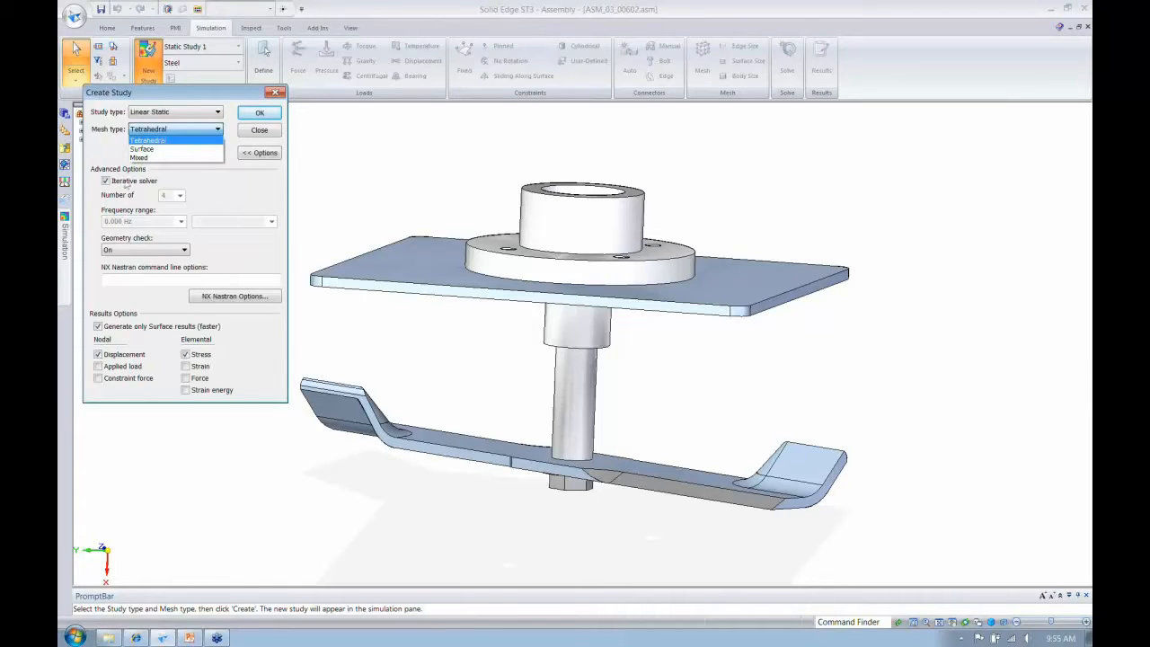
click(154, 150)
click(151, 131)
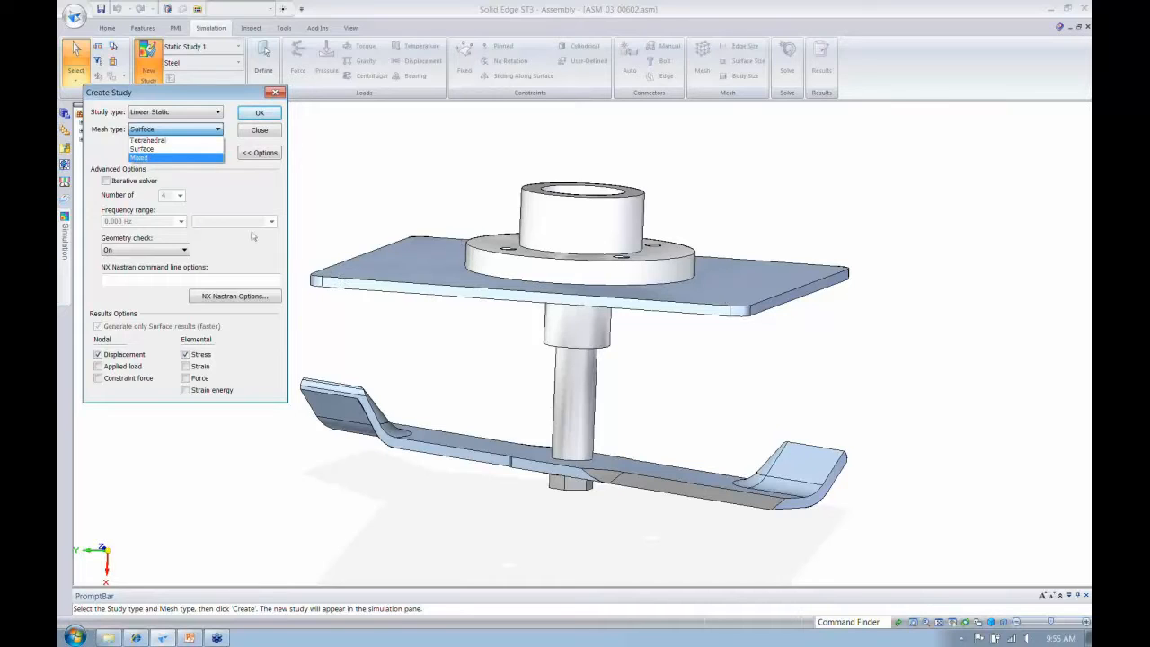
click(159, 141)
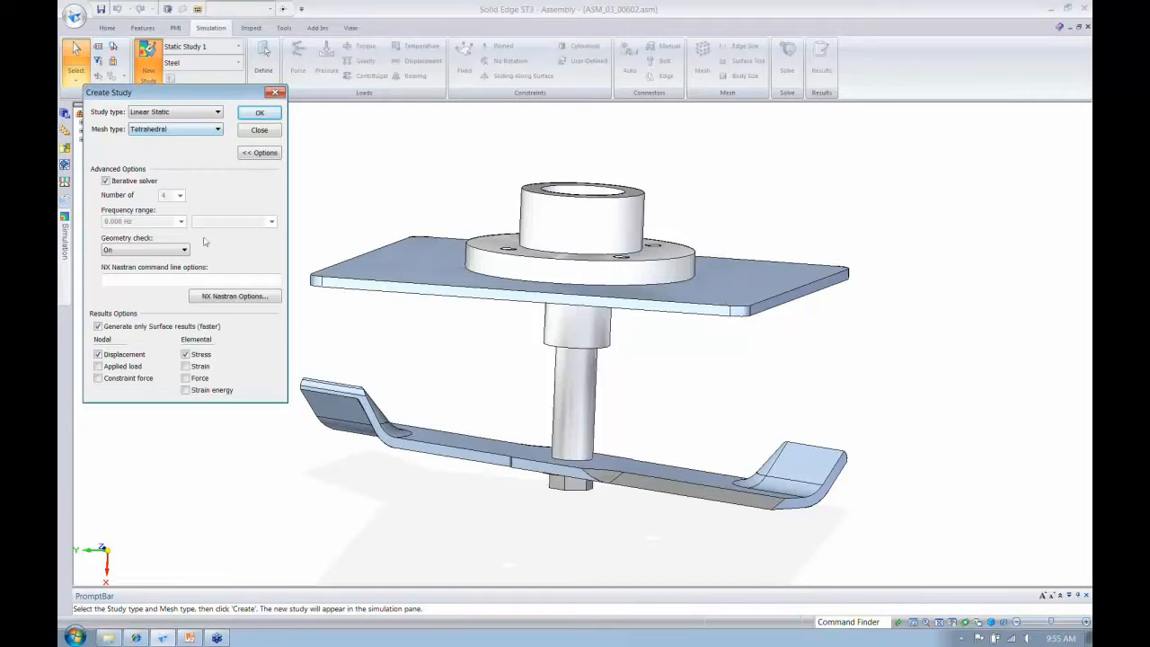
scroll(360, 263, up, 1)
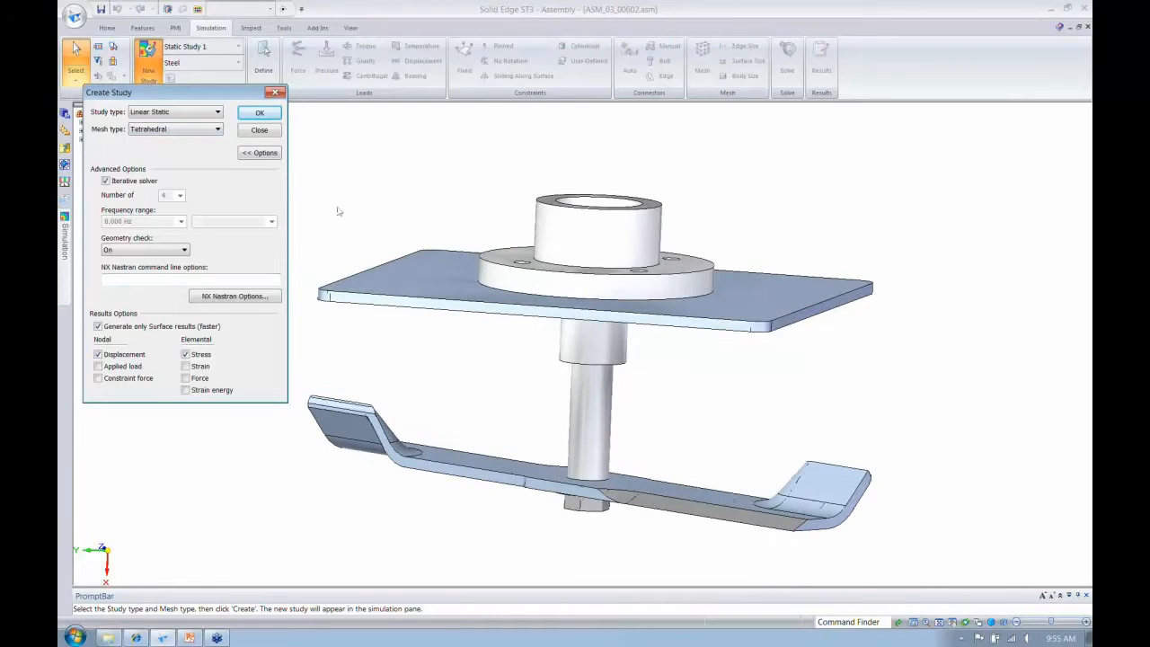
click(259, 114)
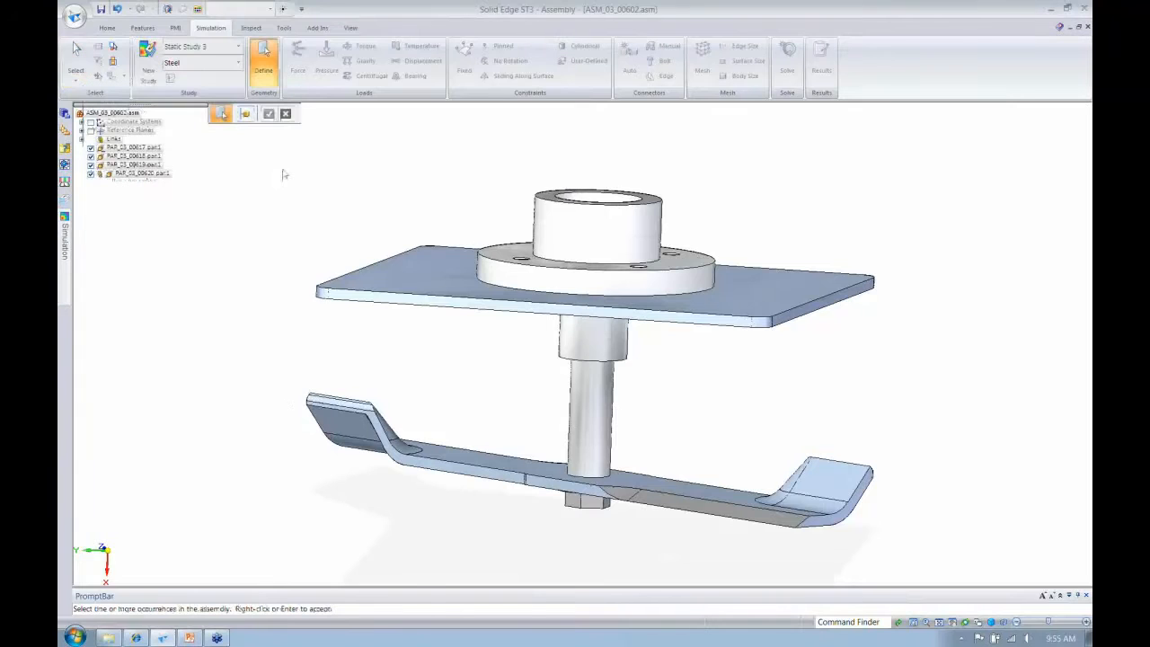
scroll(261, 229, down, 1)
drag(215, 179, 870, 570)
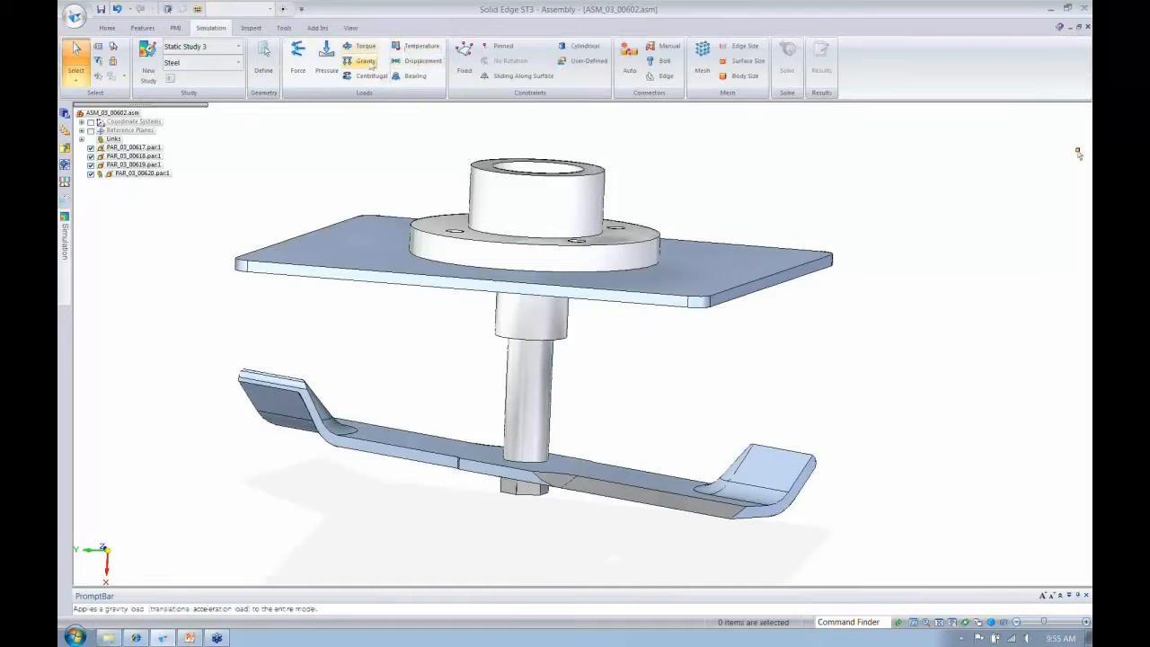
- Apply a 1000 N force to the angled cutting face of the blade, reorienting its direction from the adjacent blade edge
click(297, 58)
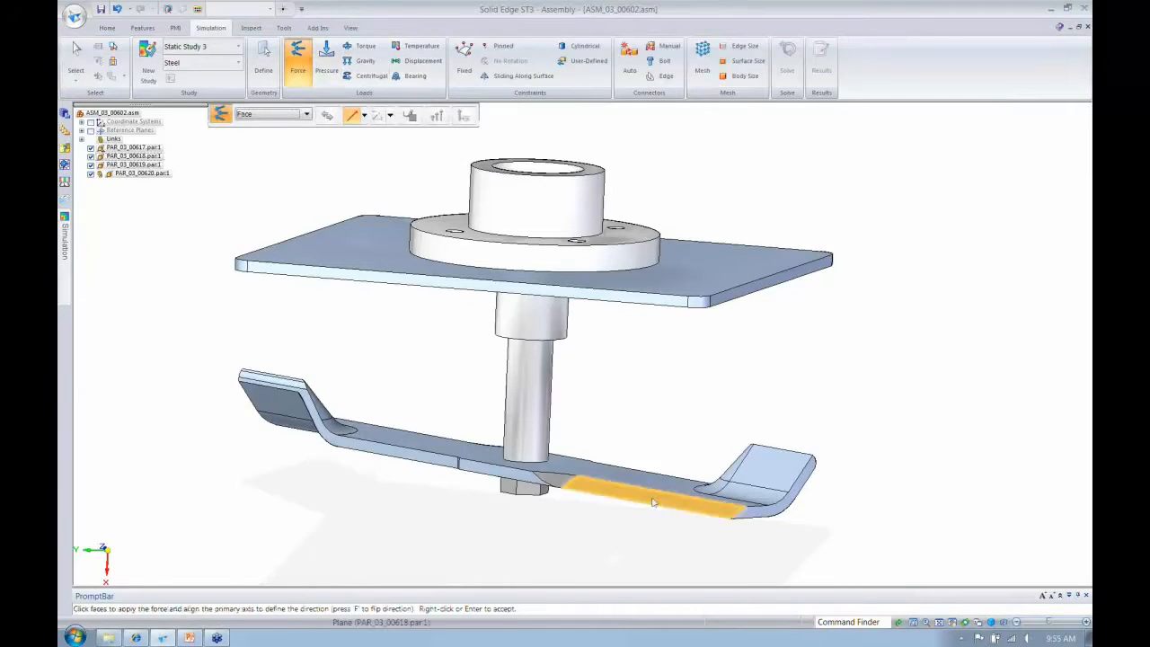
click(719, 508)
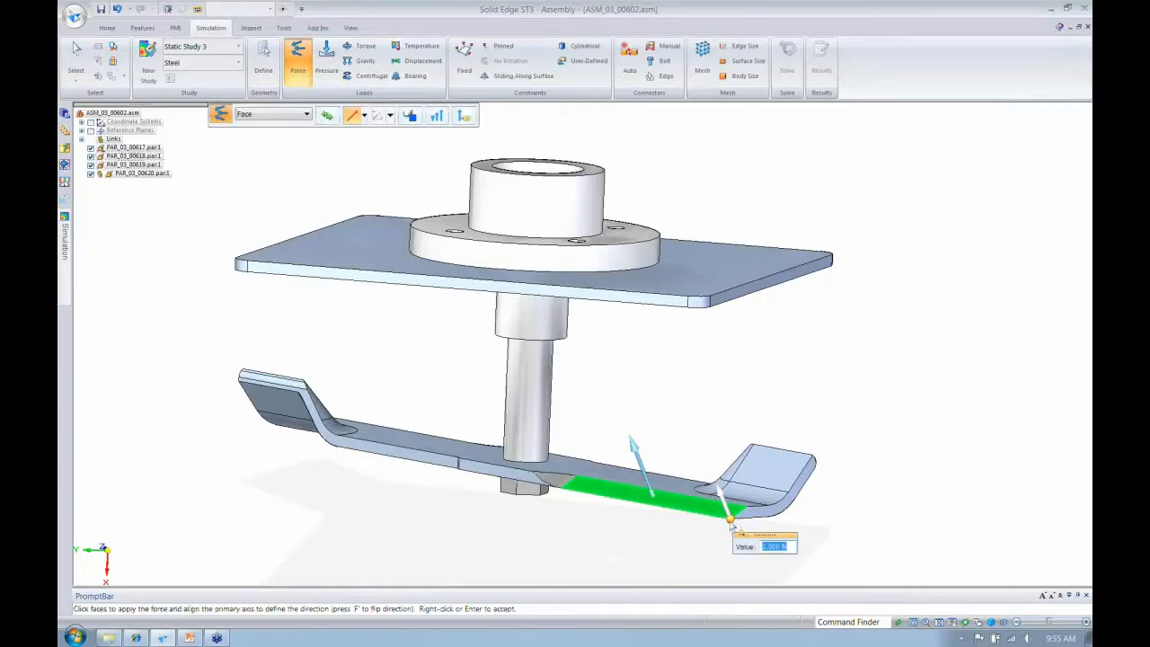
drag(735, 526, 590, 480)
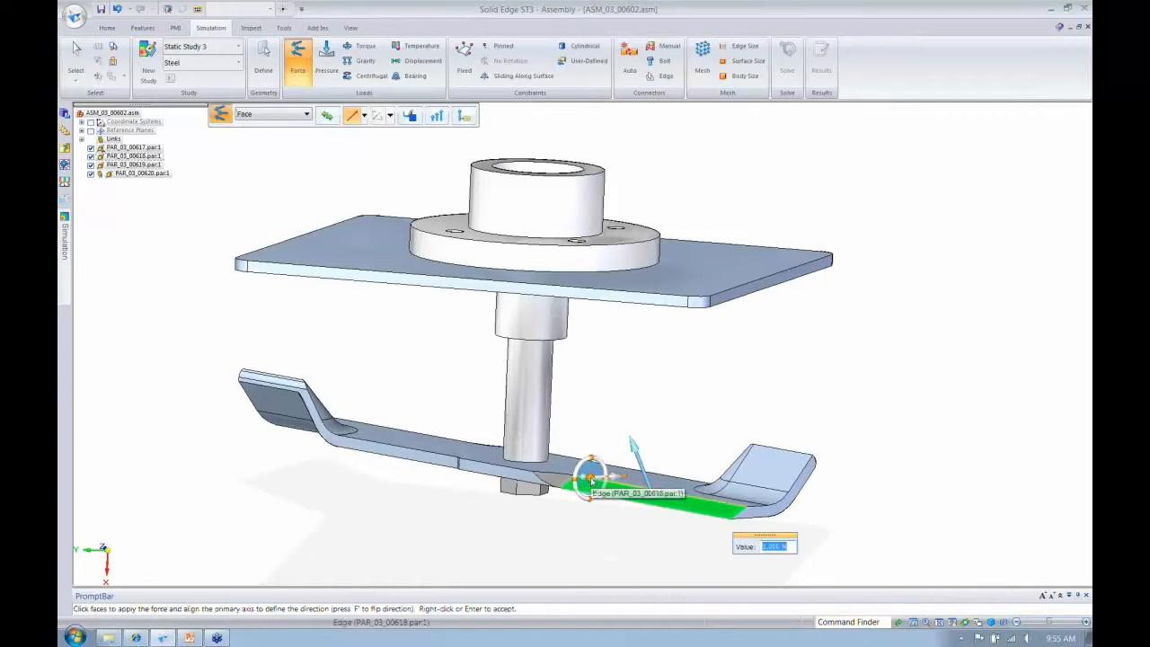
click(590, 480)
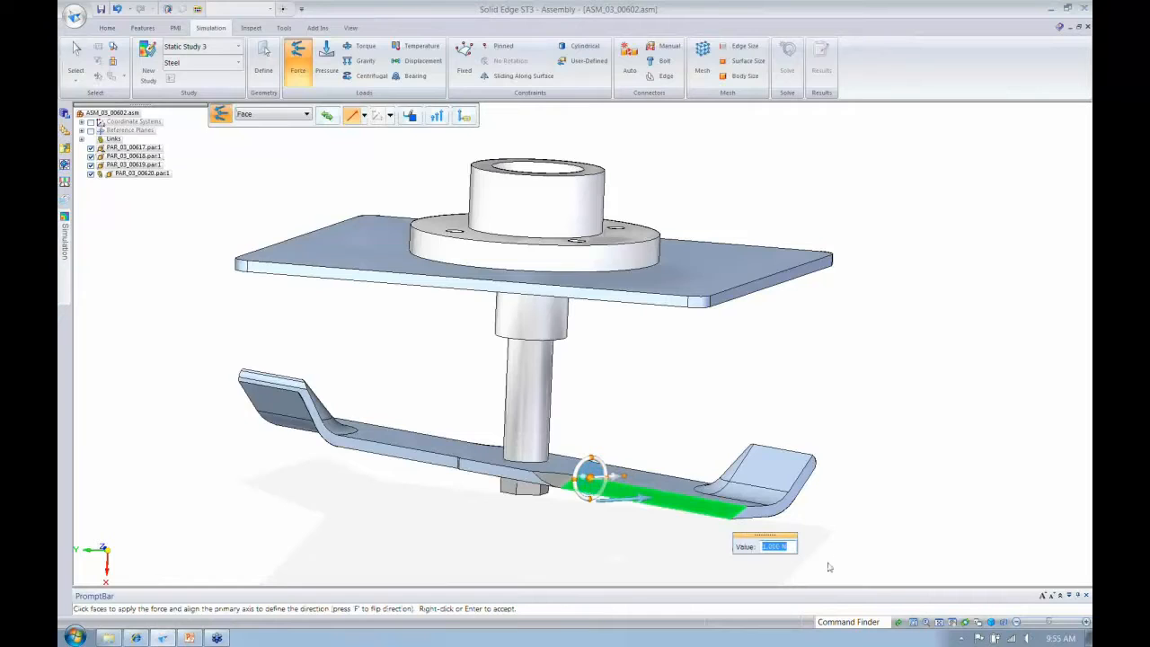
text(1000)
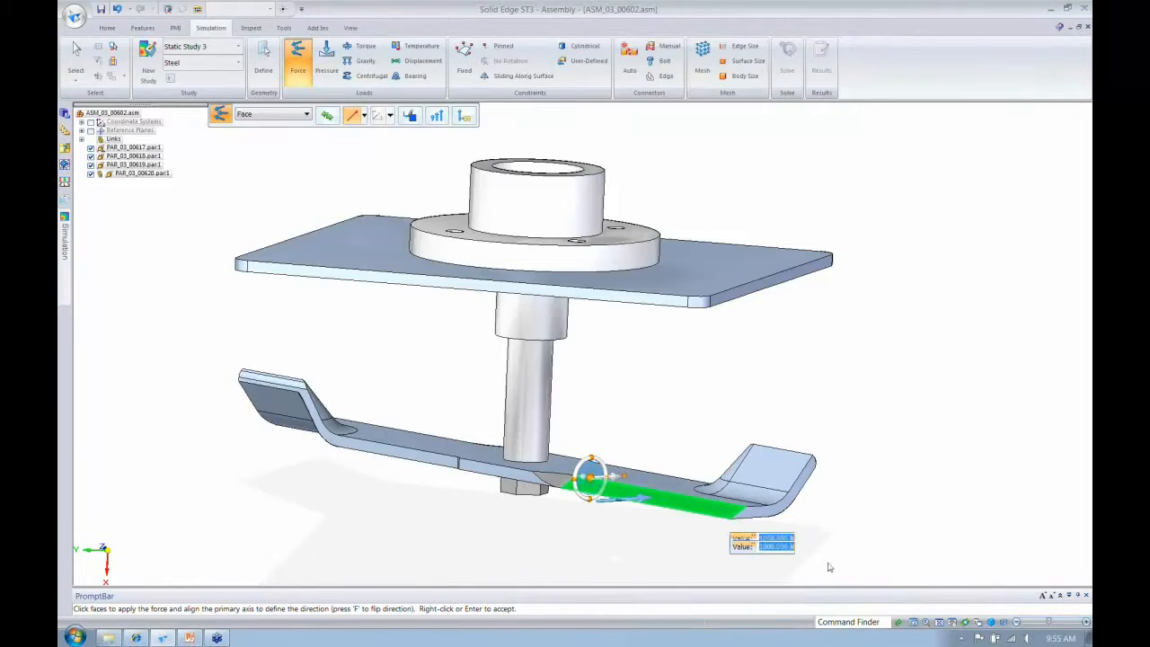
key(Return)
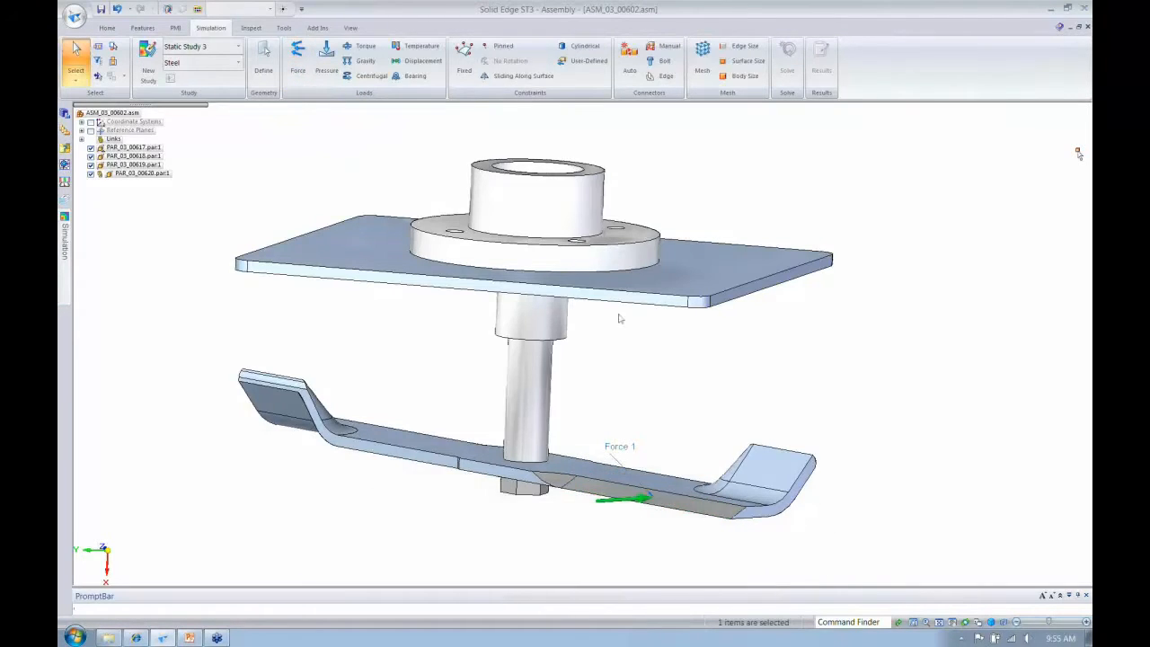
- Apply a fixed constraint to the four long side faces around the perimeter of the flat plate
shift+middle_drag(592, 337, 603, 345)
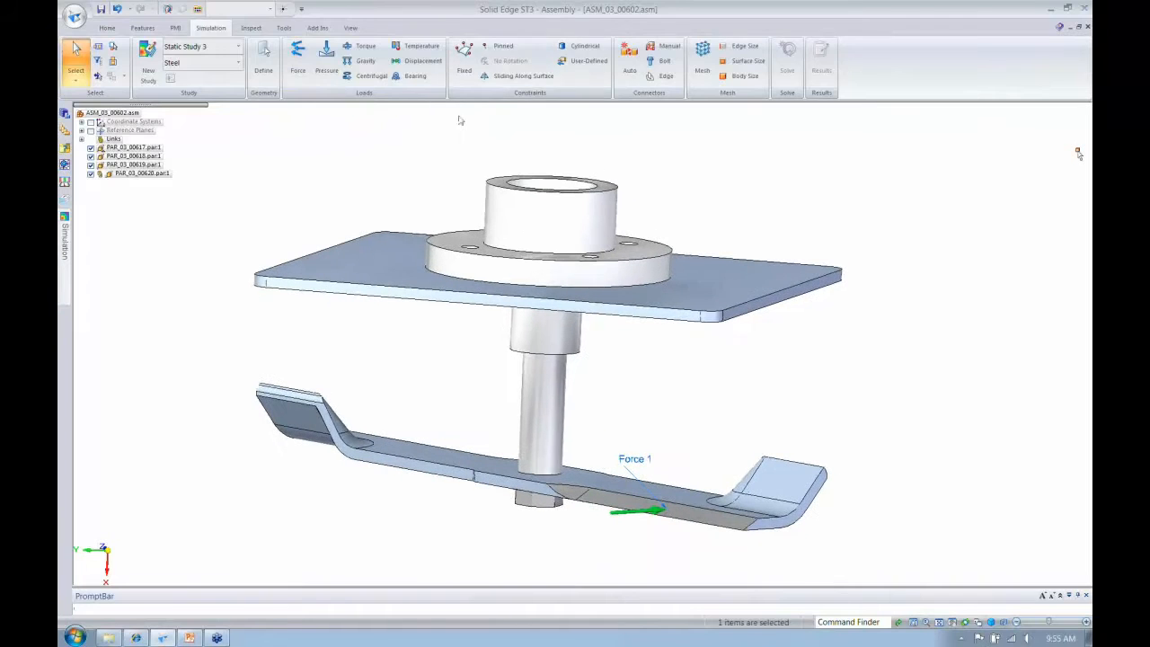
click(463, 56)
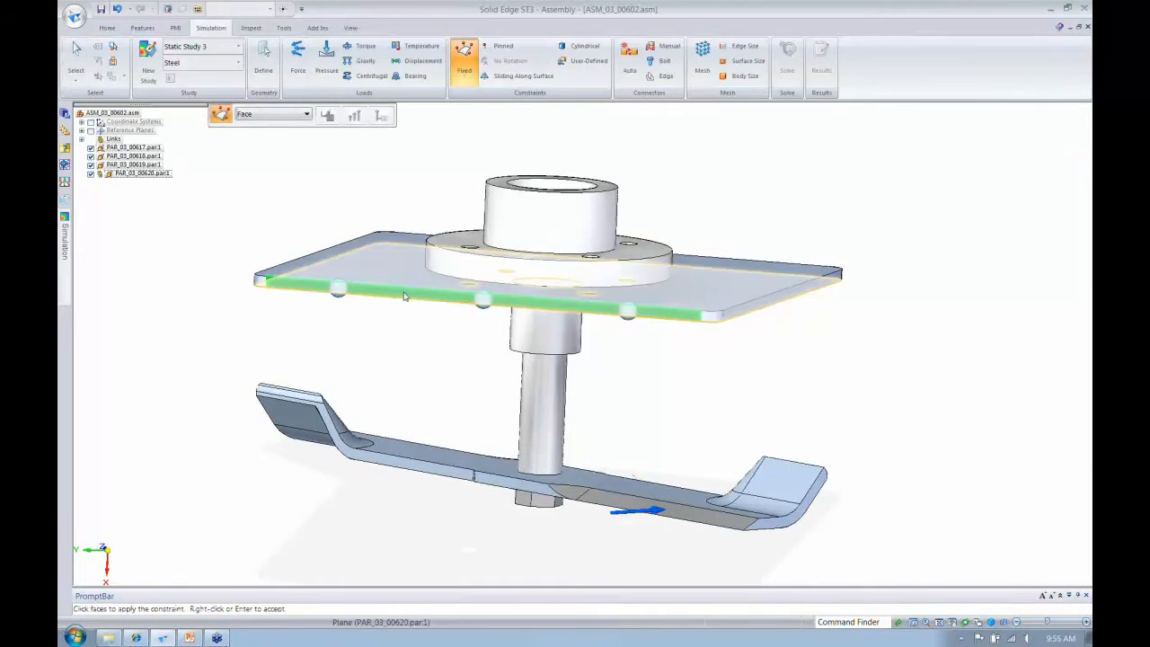
middle_drag(521, 312, 332, 346)
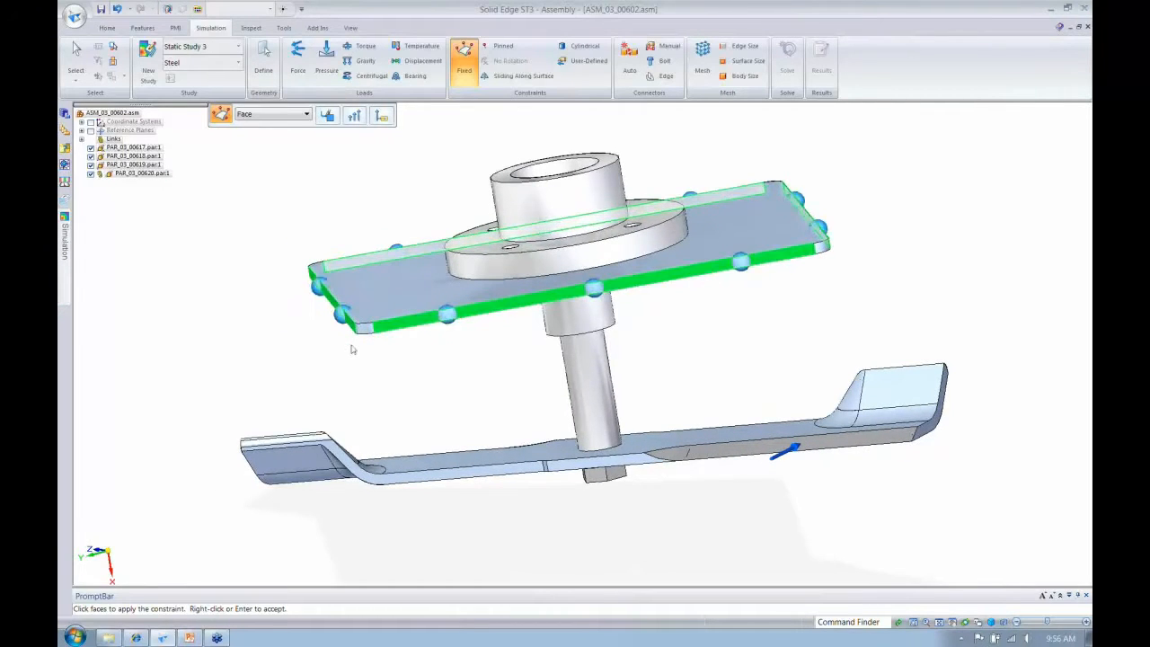
right_click(351, 349)
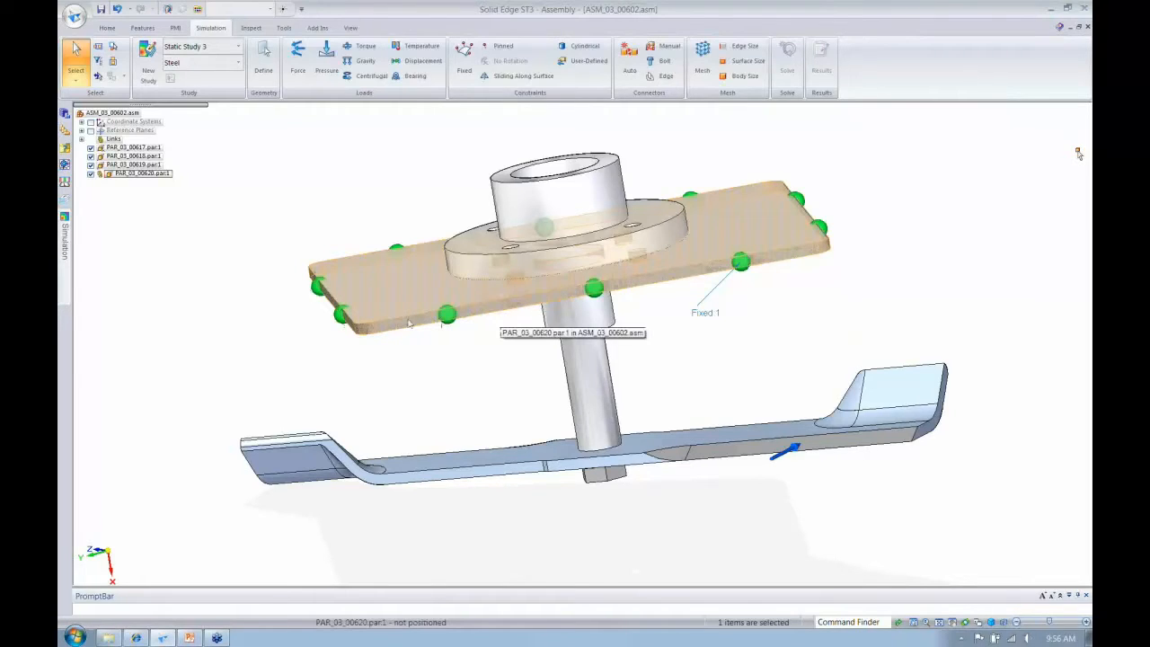
- Run the automatic connector search on the spindle housing, the blade and the blade bolt with Glue as the connection type
middle_drag(207, 284, 176, 313)
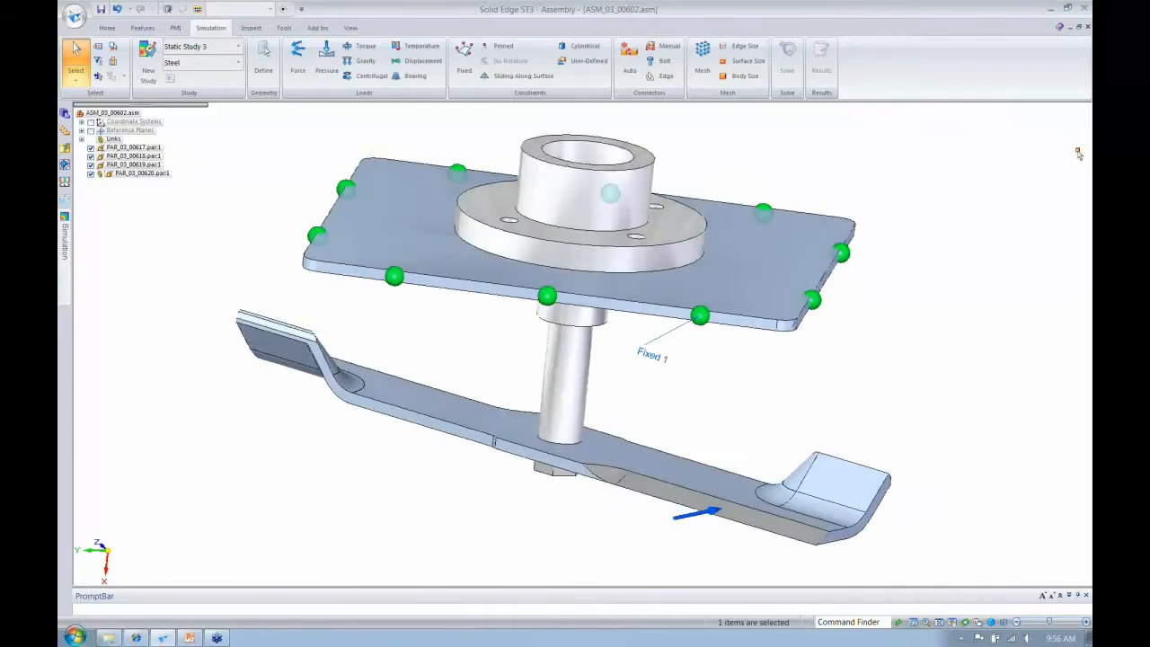
middle_drag(314, 363, 313, 370)
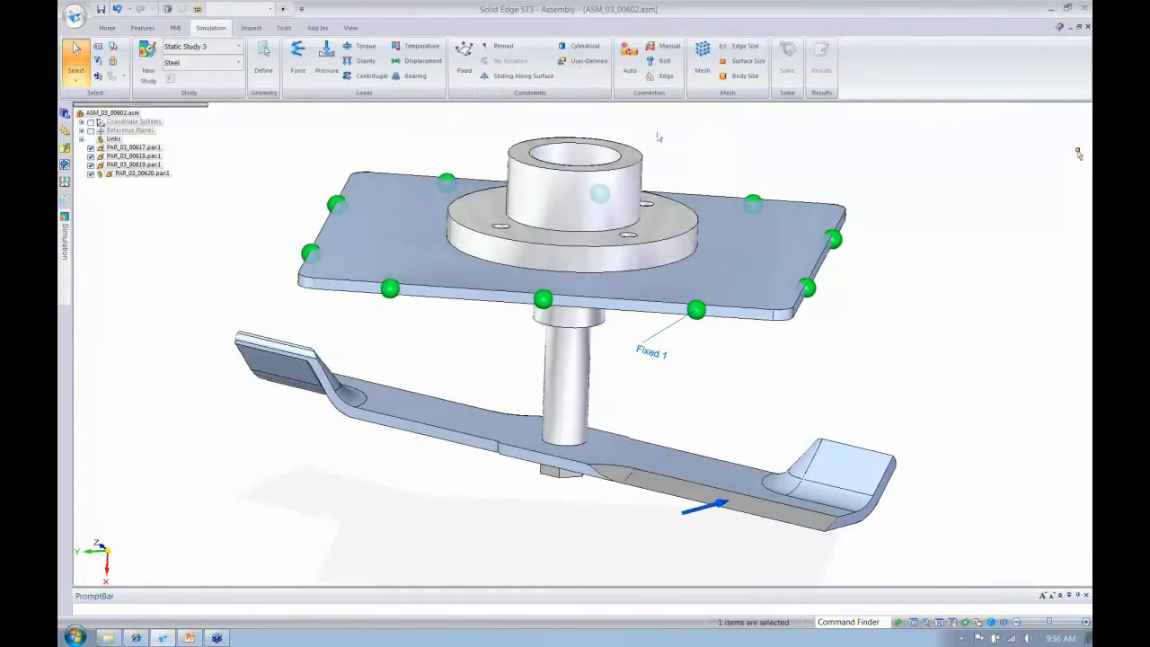
middle_drag(659, 137, 658, 137)
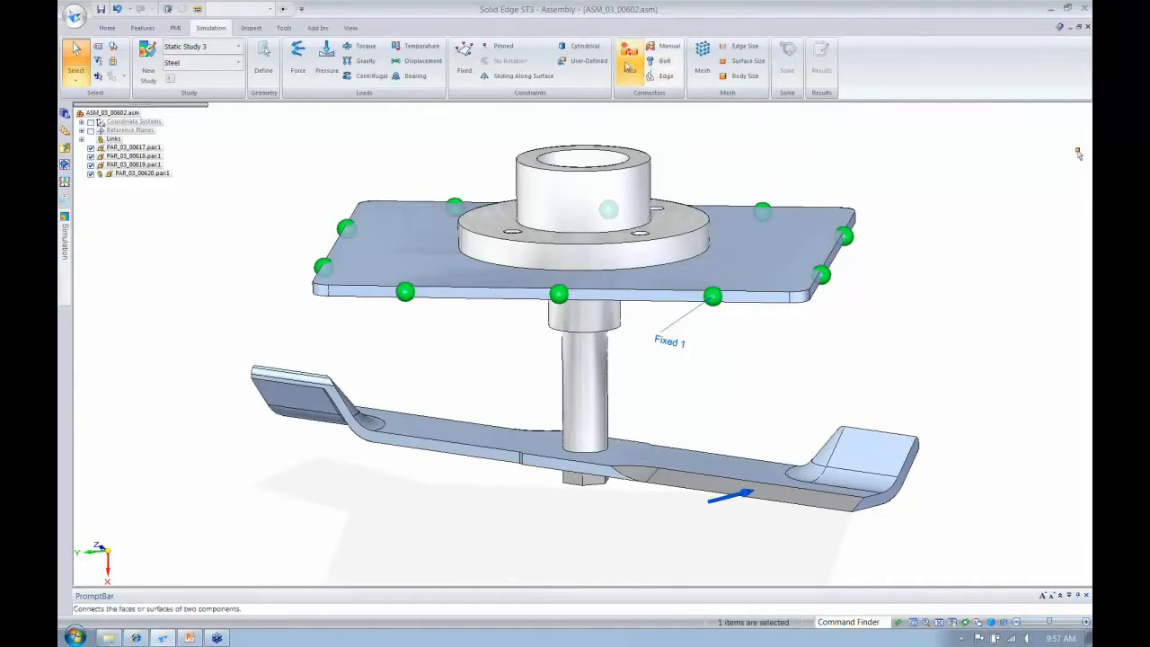
click(628, 68)
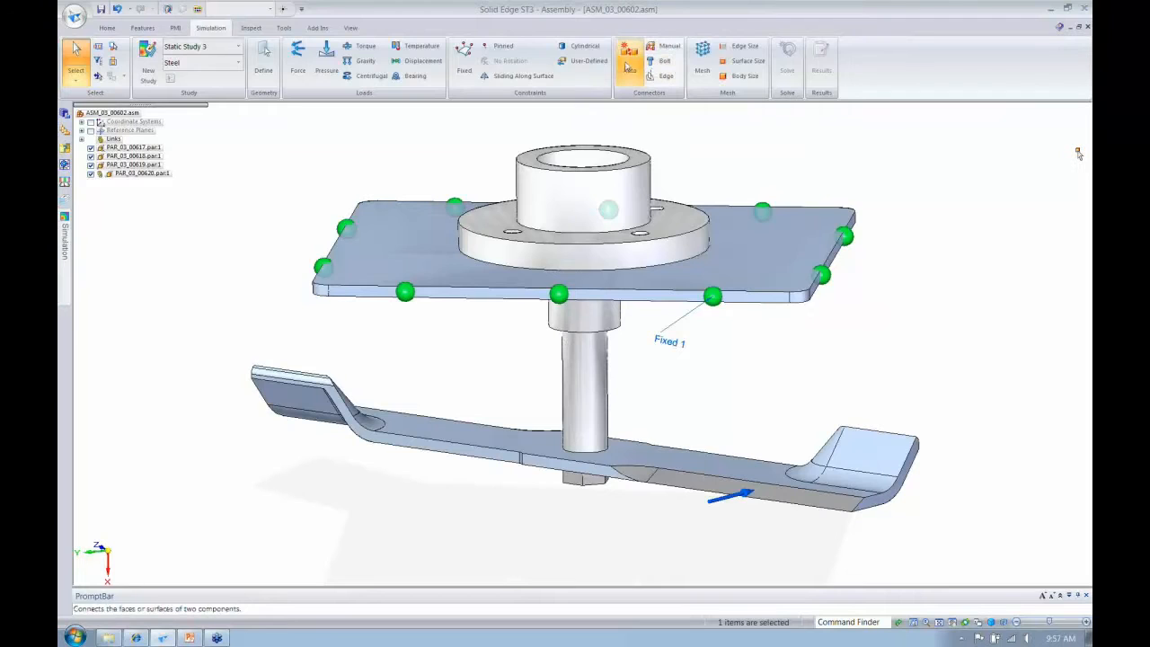
click(582, 252)
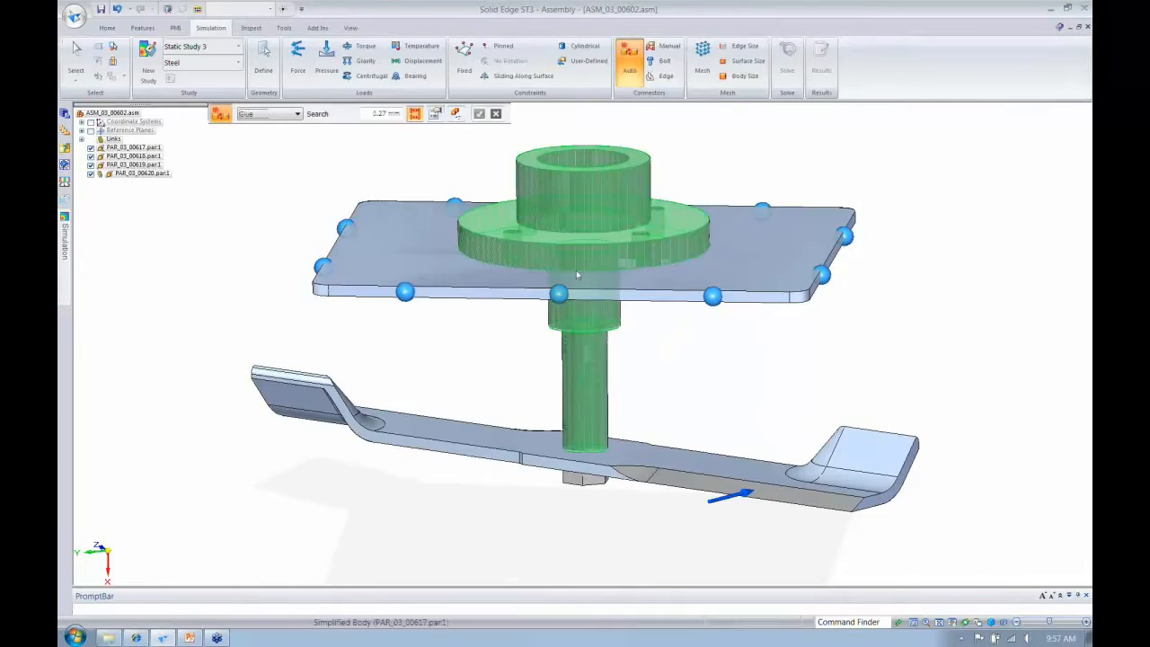
click(588, 462)
click(590, 482)
click(286, 115)
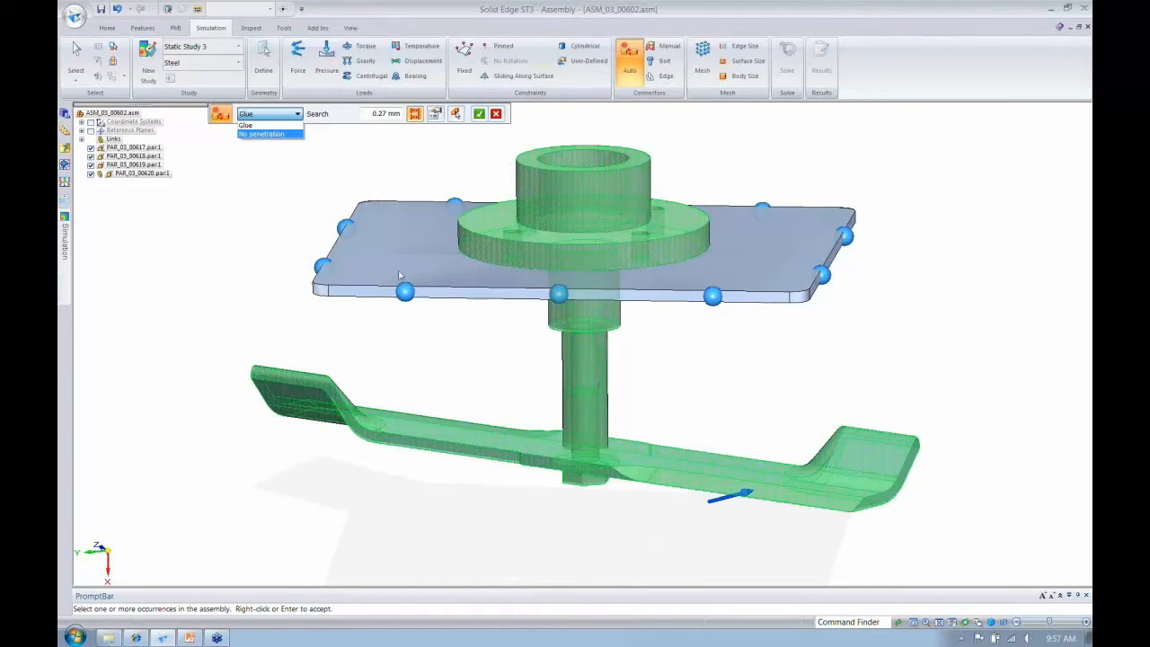
click(283, 125)
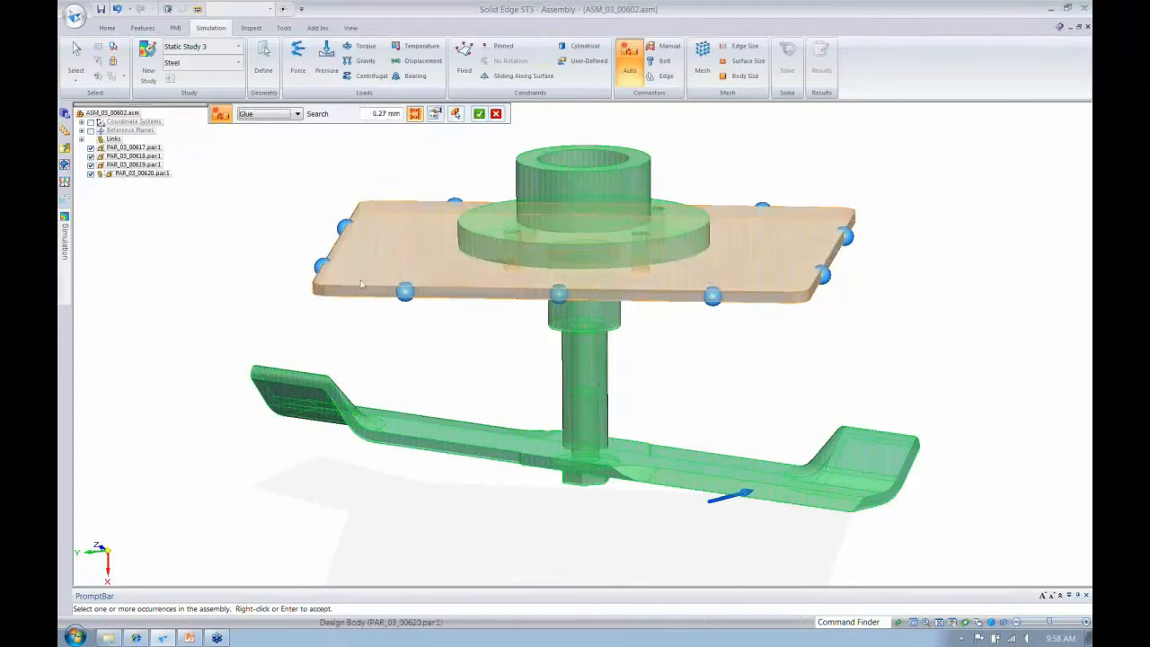
click(286, 114)
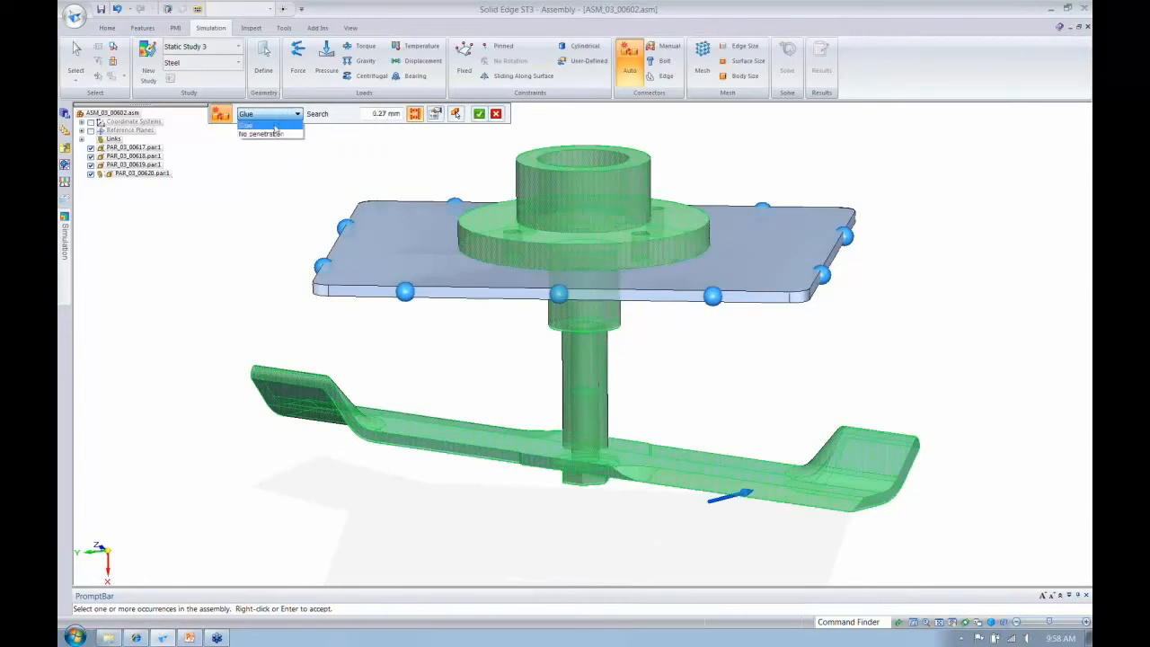
click(275, 126)
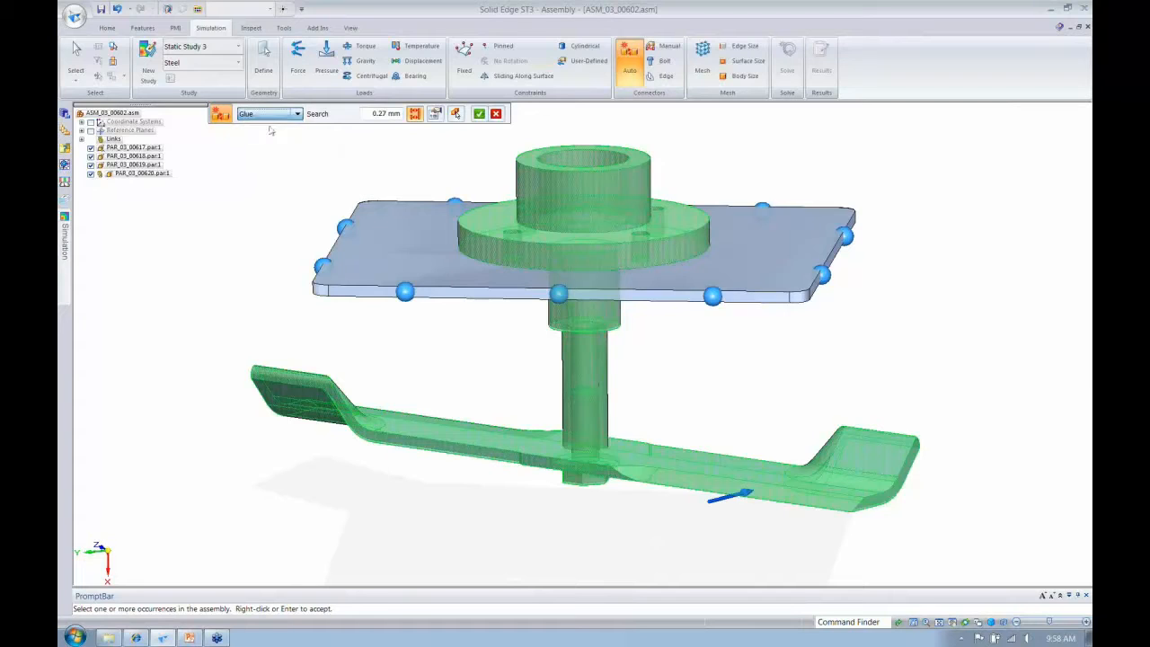
click(389, 277)
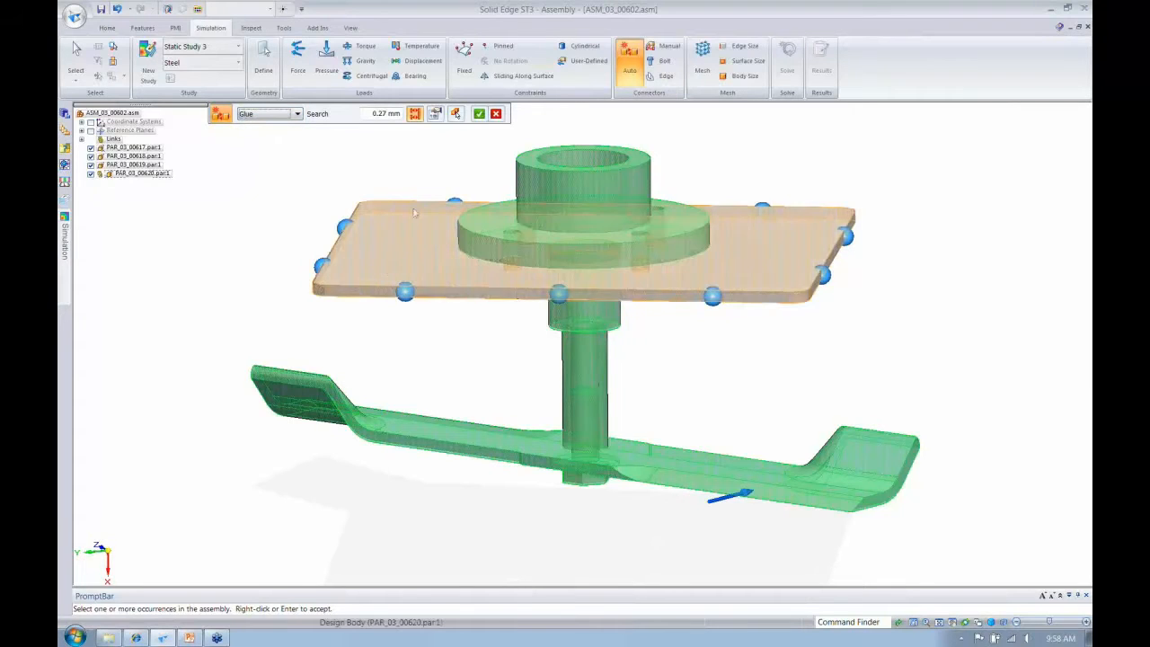
click(479, 113)
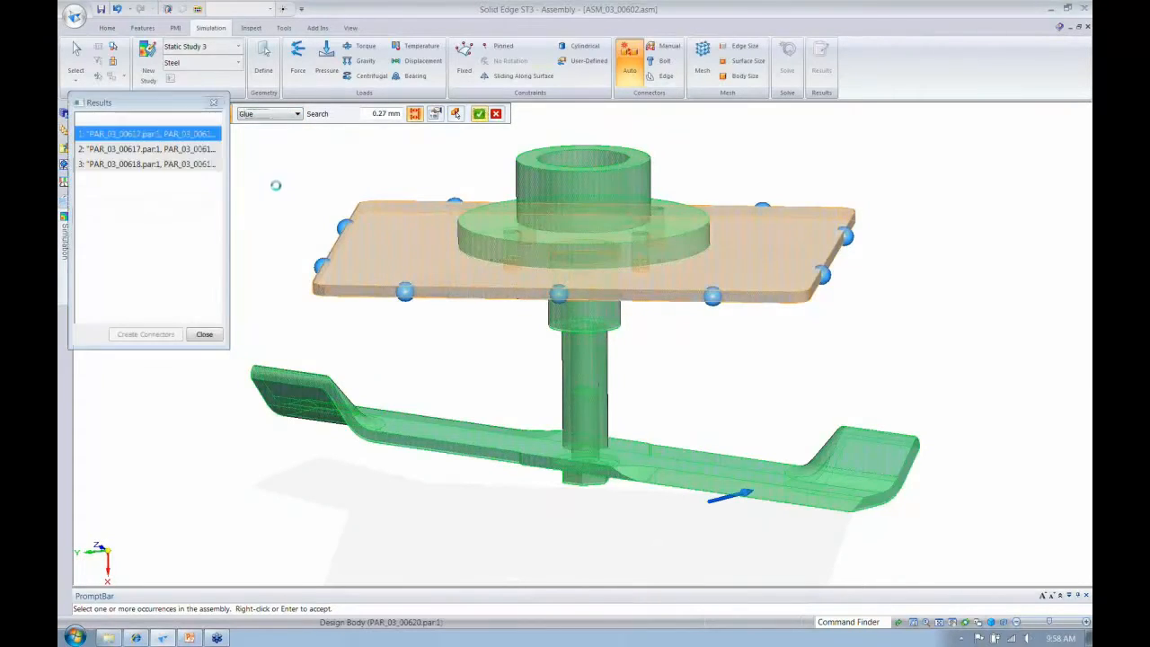
- Review the detected face pairs between the housing spindle, blade and bolt, and create the glue connectors from them
click(132, 151)
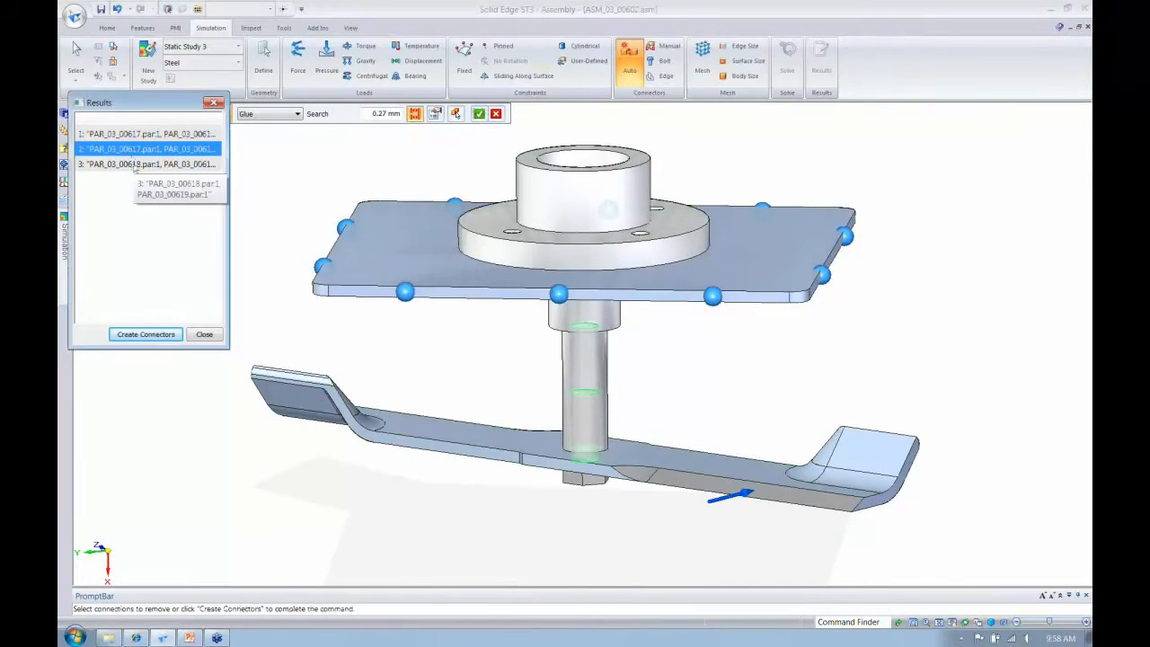
click(141, 134)
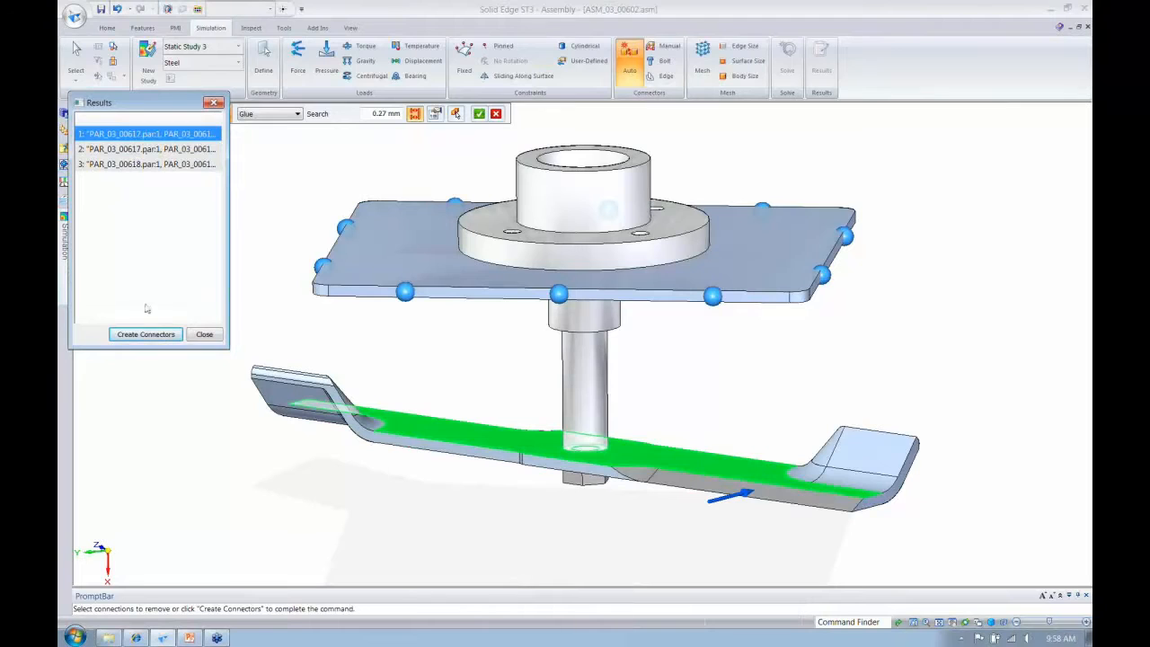
click(146, 334)
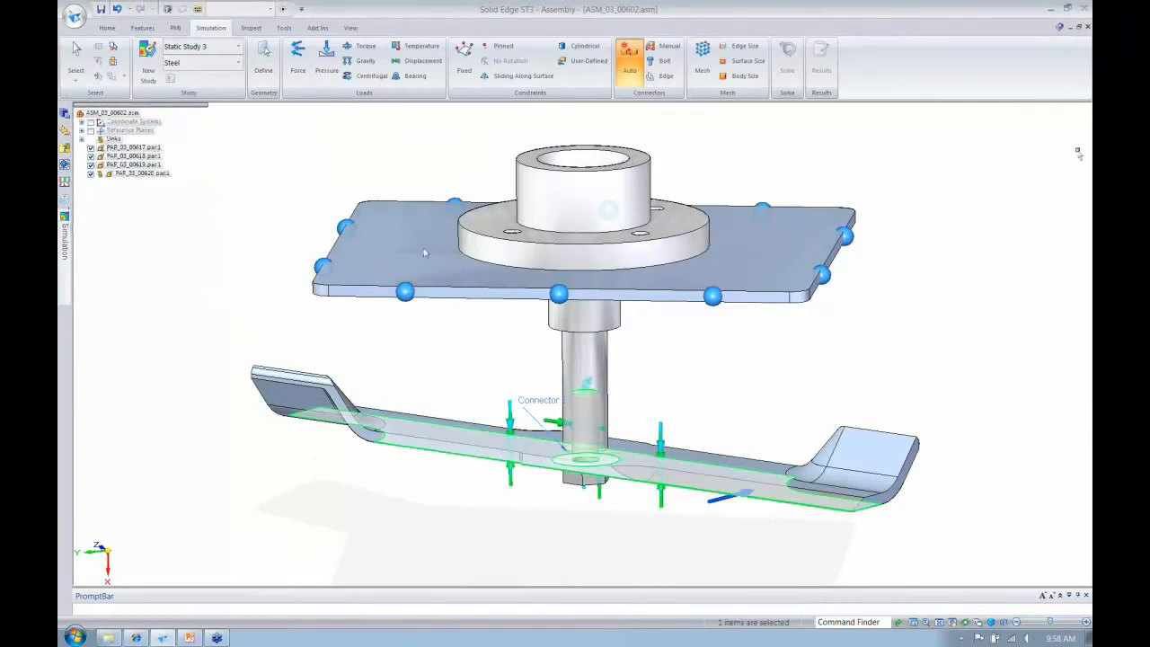
- Add a steel bolt connection through the four holes of the spindle housing flange with a prestress force of 100 N
click(663, 62)
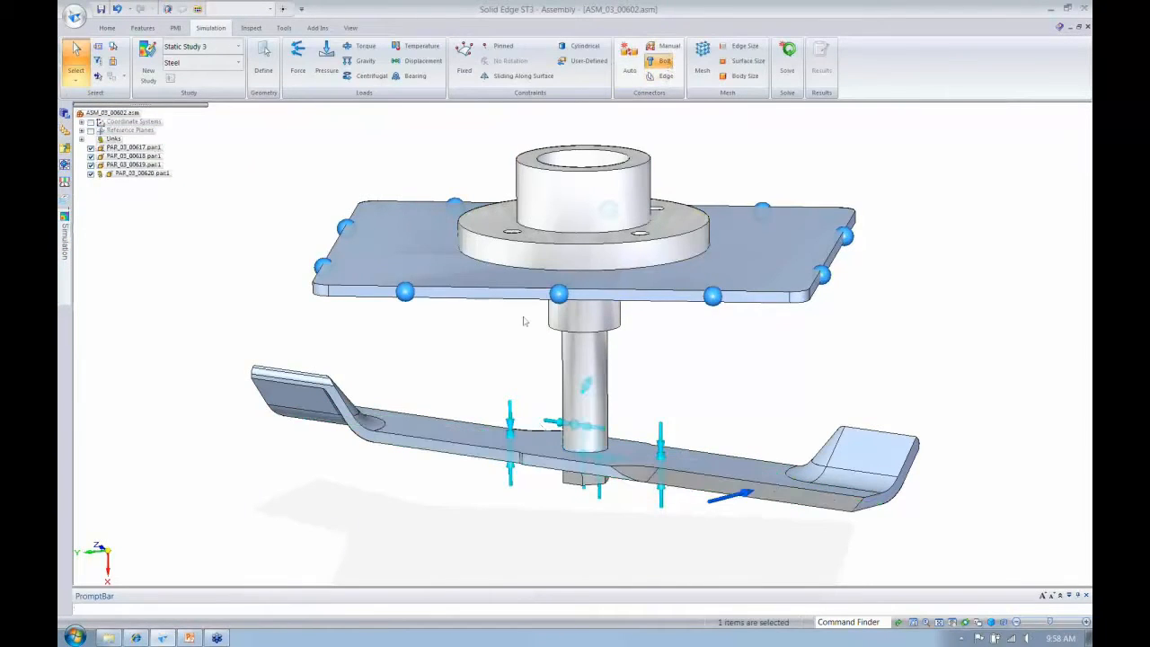
middle_drag(526, 321, 575, 294)
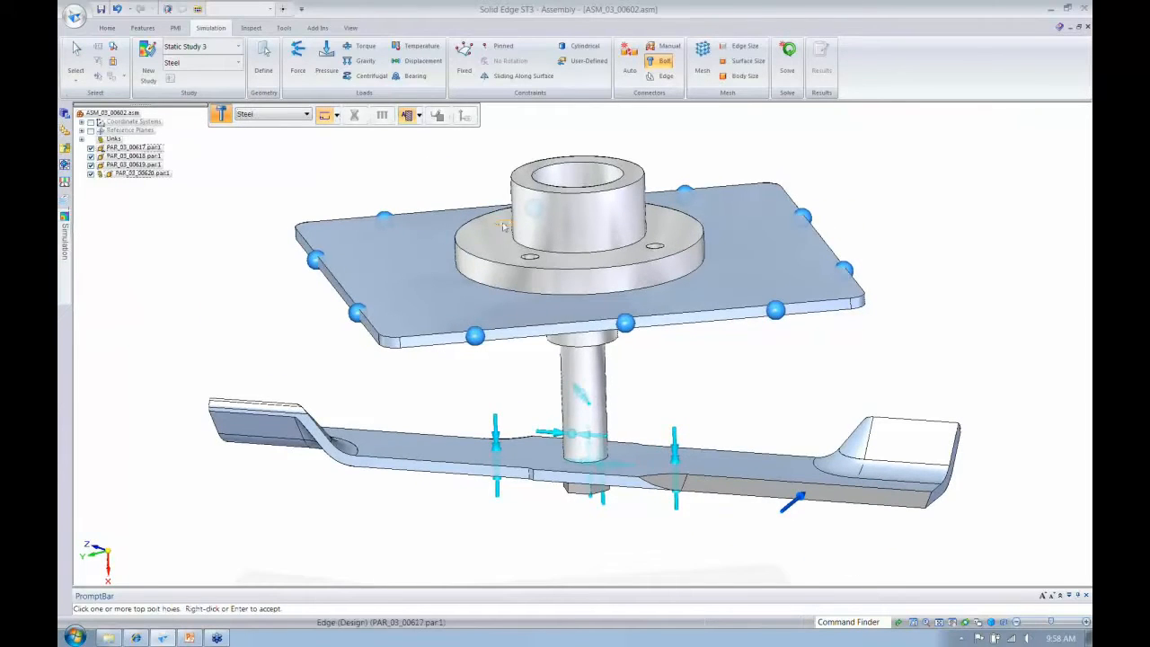
click(502, 226)
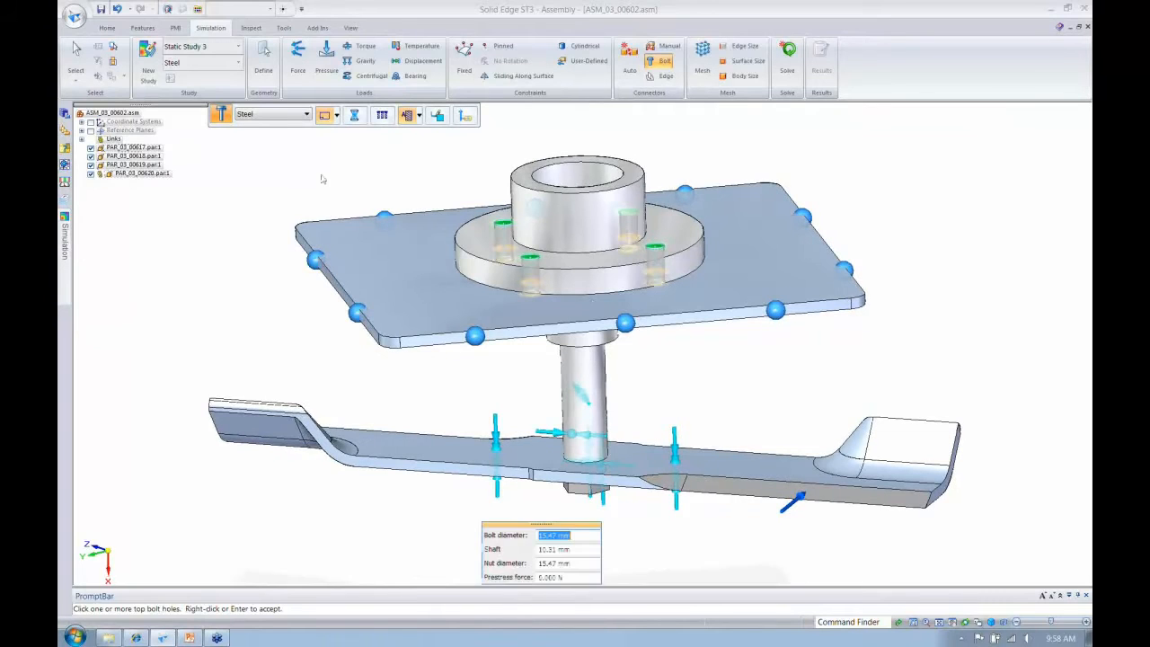
middle_drag(324, 177, 321, 180)
scroll(557, 351, up, 2)
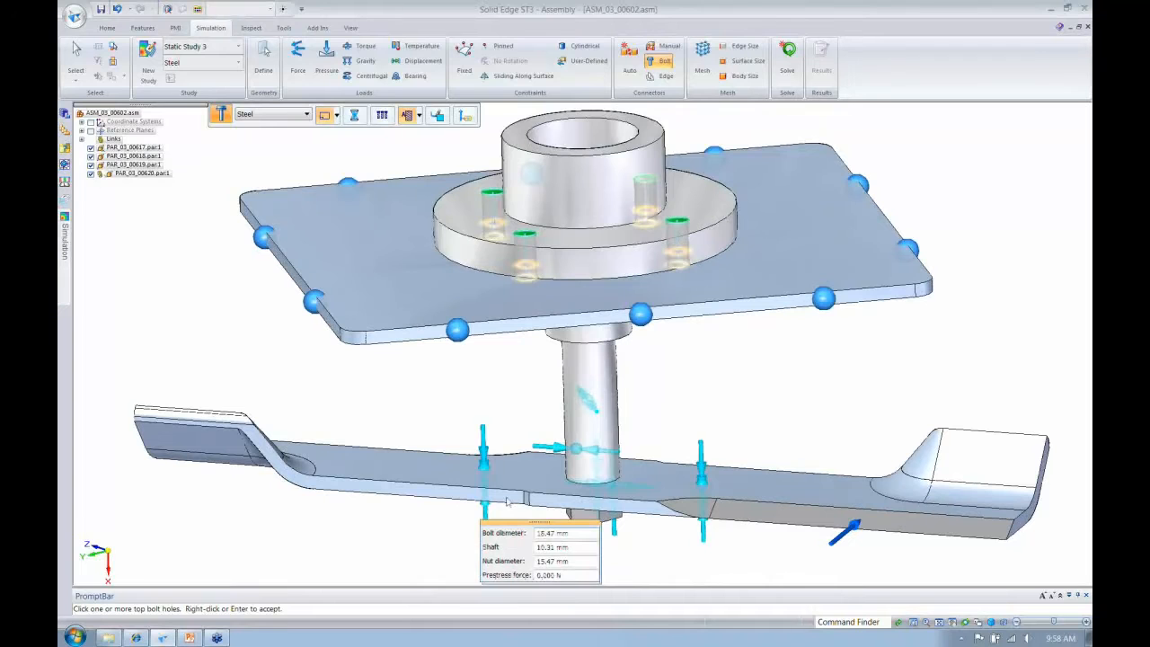
scroll(266, 153, up, 2)
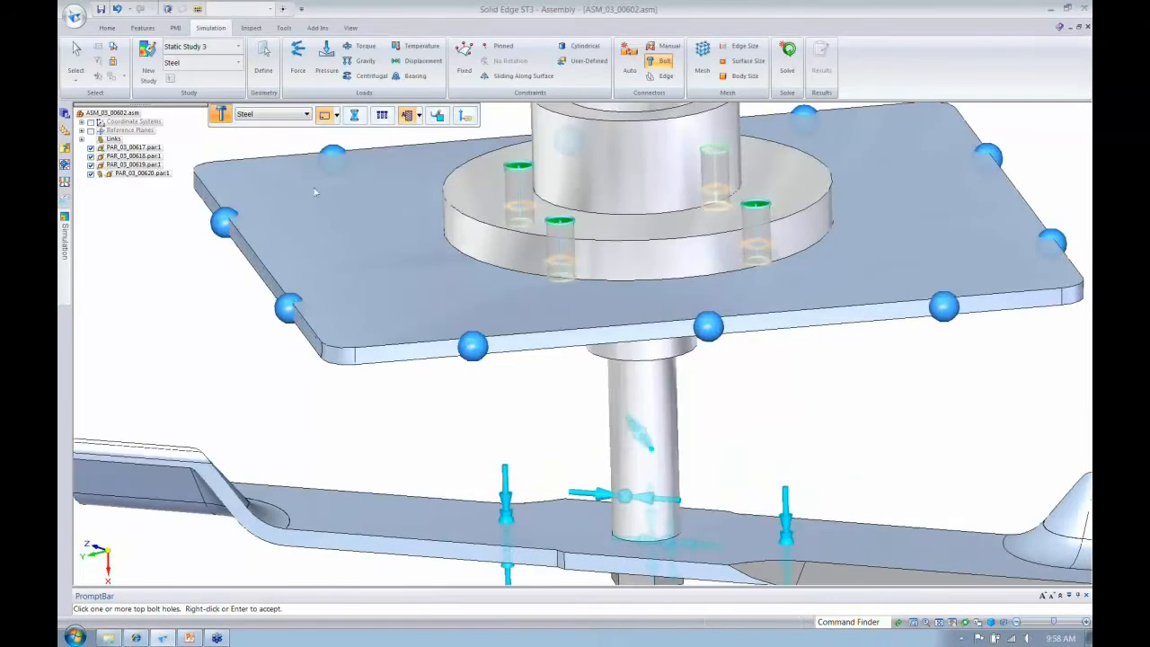
scroll(315, 191, up, 5)
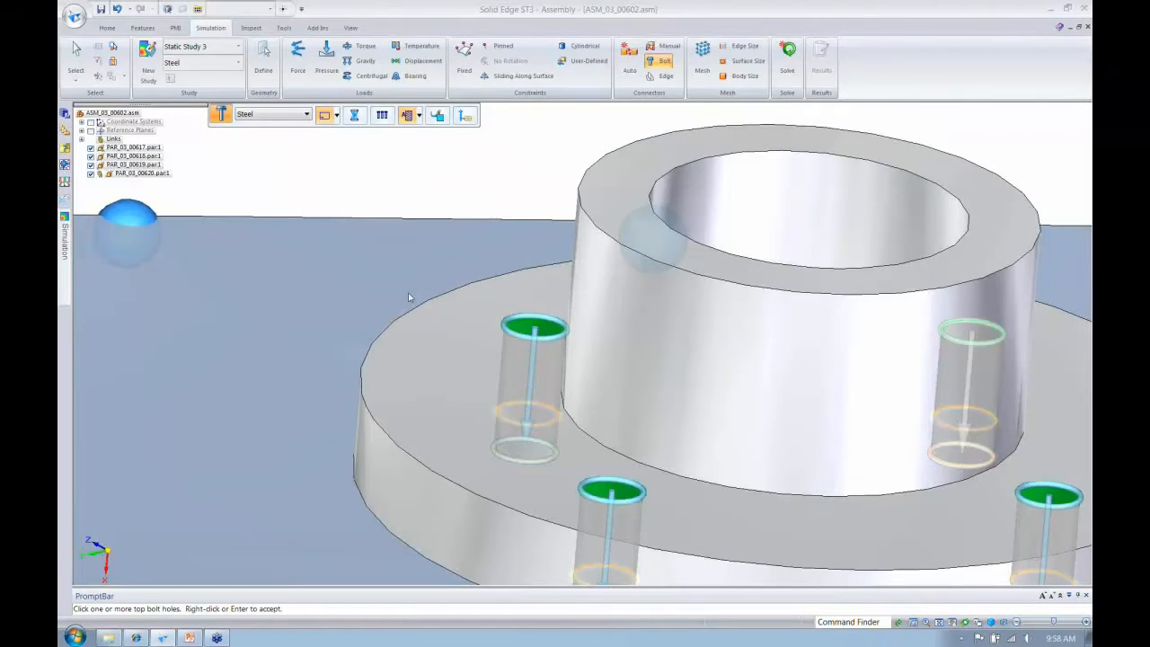
middle_drag(408, 293, 455, 323)
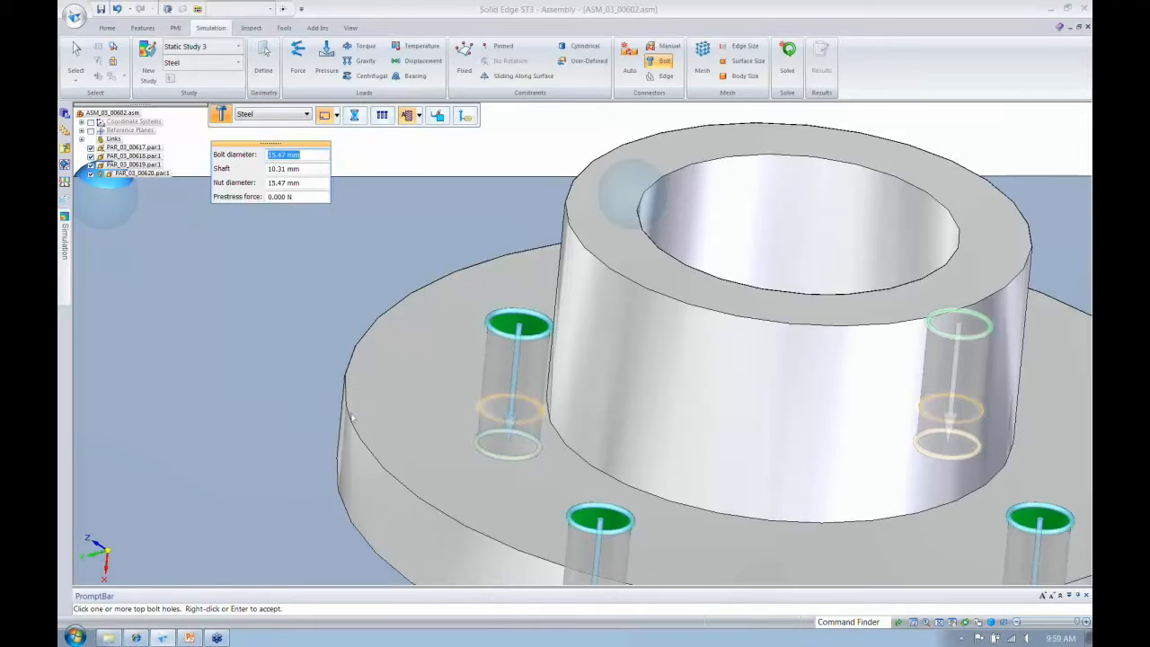
click(354, 115)
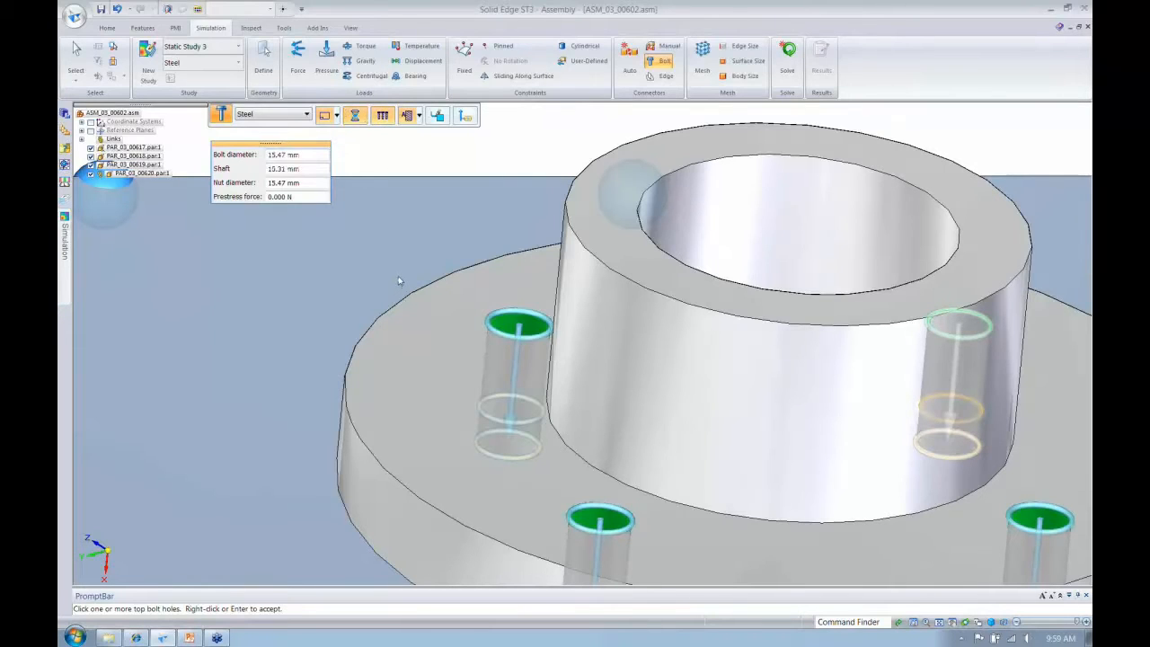
click(305, 196)
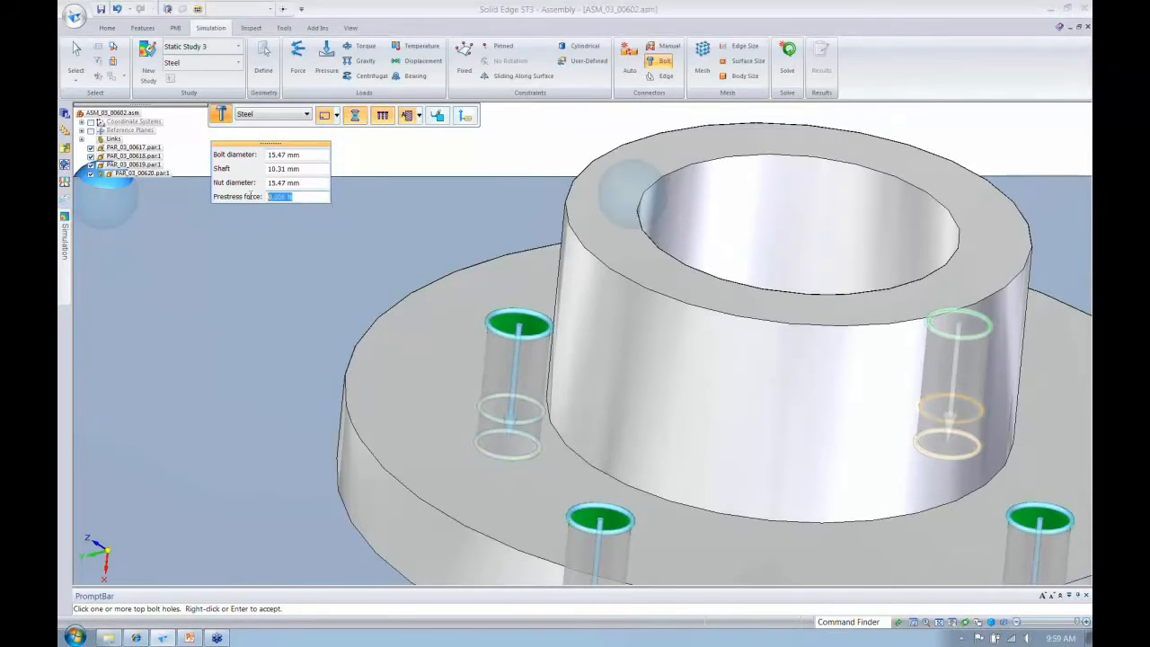
text(100,)
key(Return)
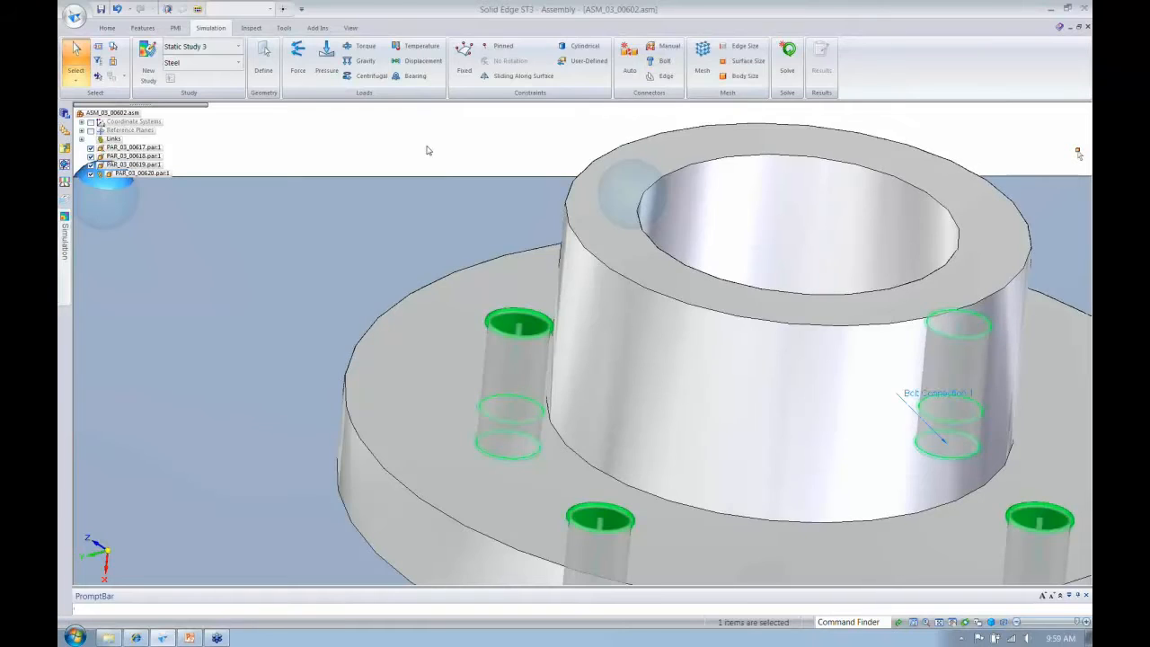
- Examine the connectors defined in Static Study 3 and highlight the bolt connection on the model
key(ctrl+i)
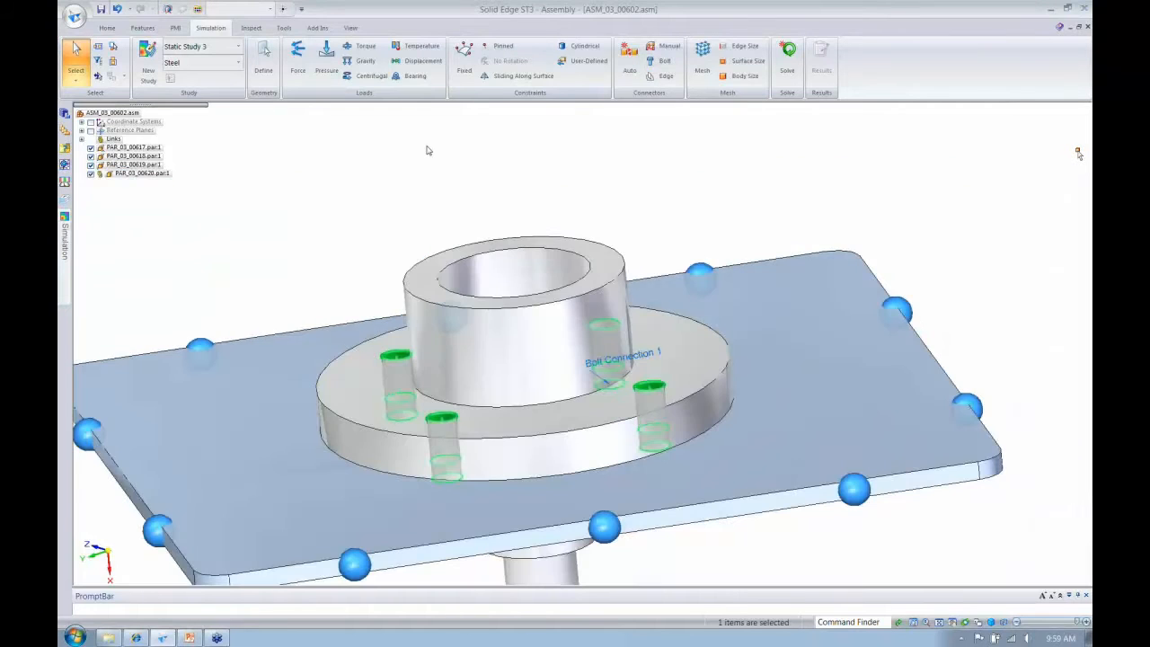
scroll(427, 150, down, 5)
click(65, 238)
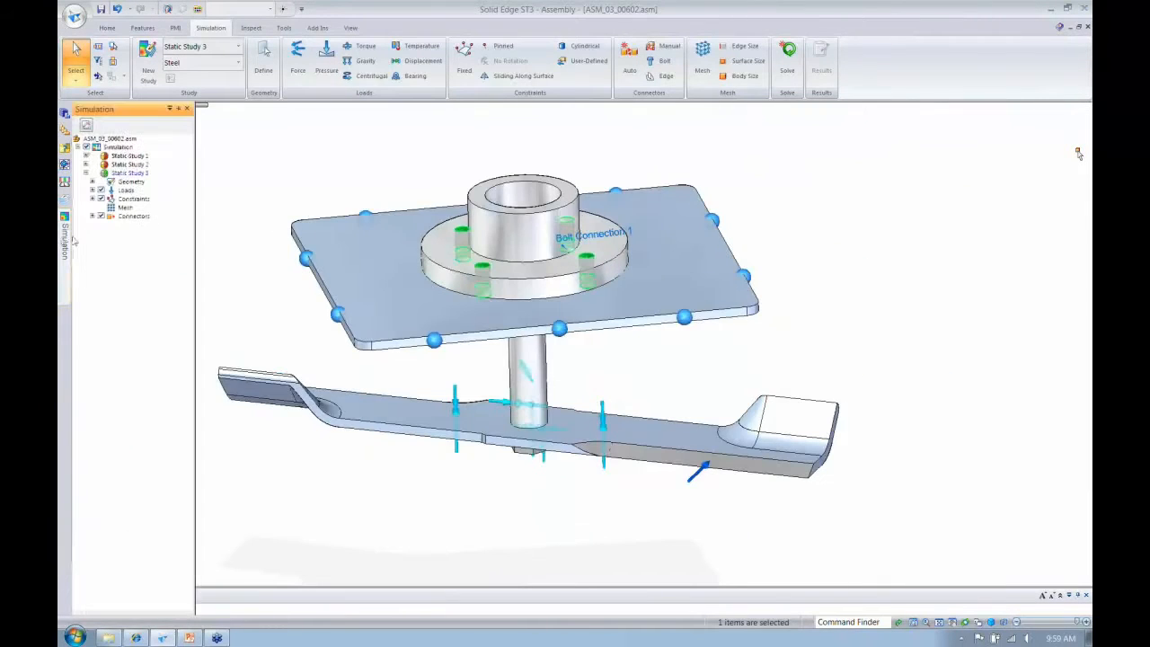
click(92, 216)
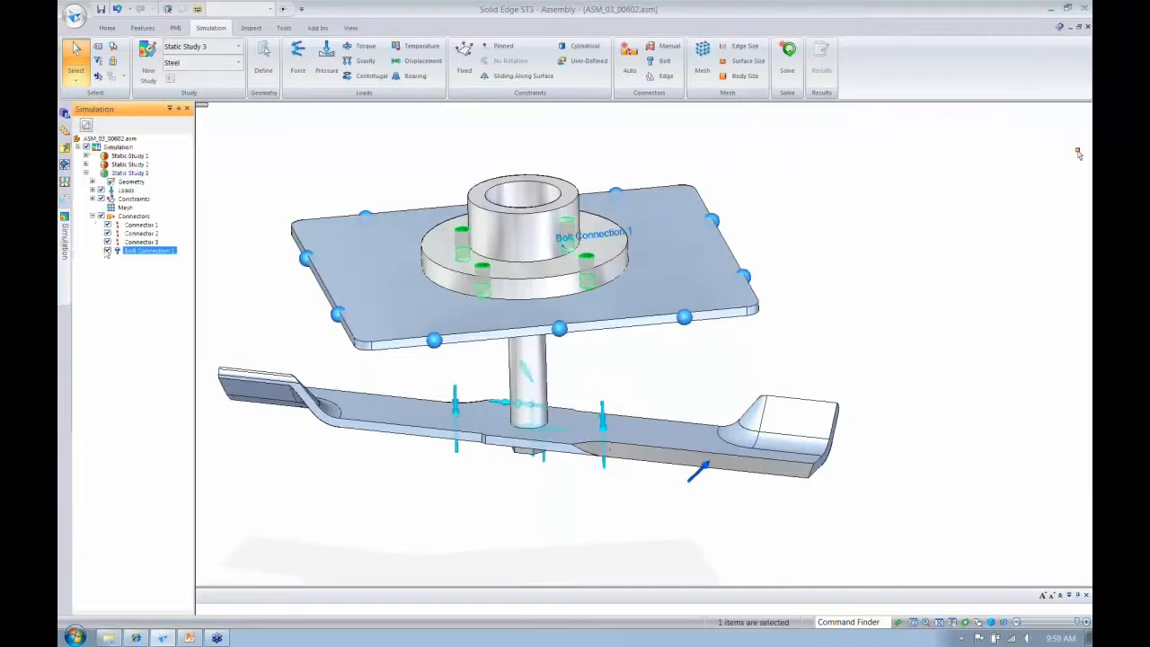
click(167, 252)
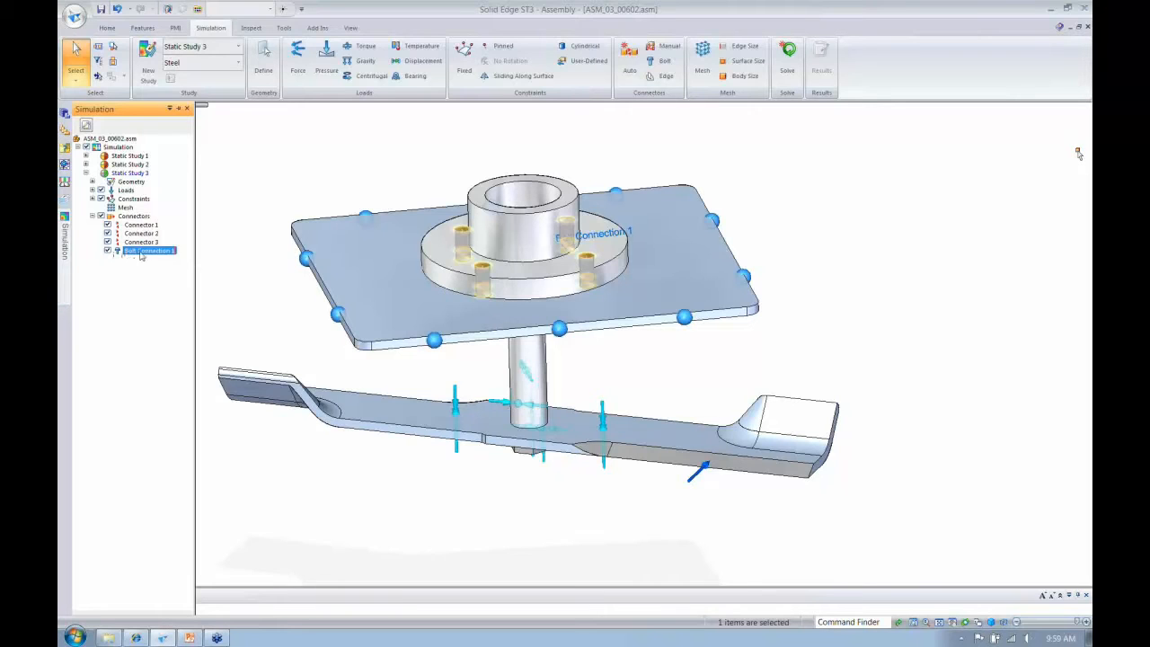
click(282, 153)
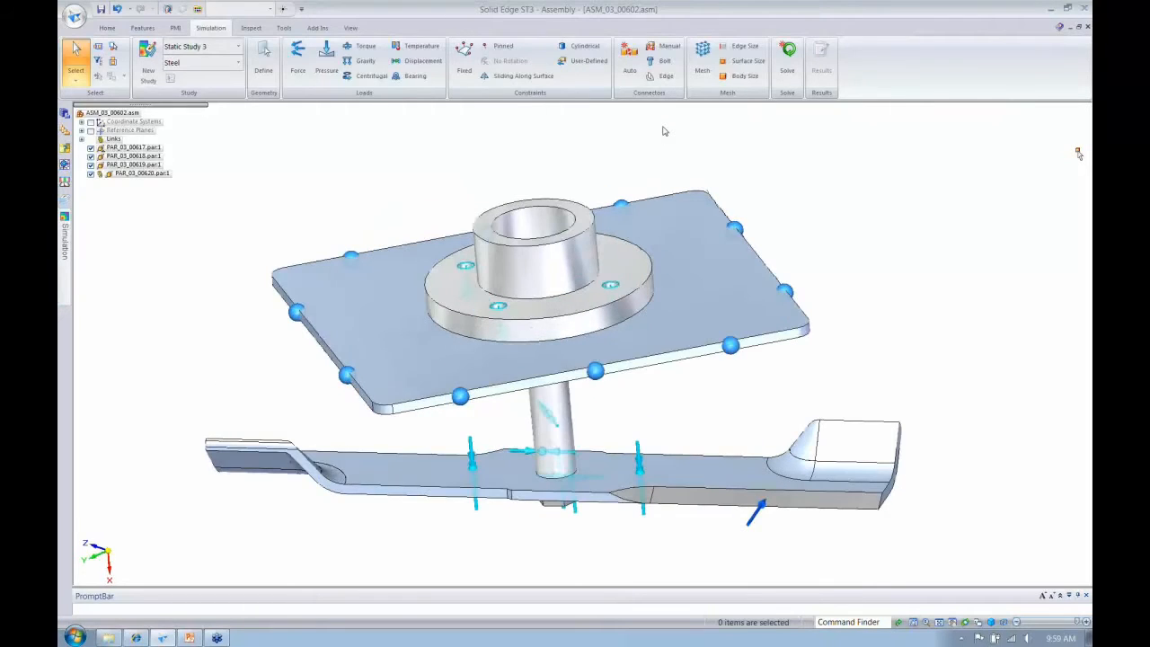
- Generate the tetrahedral mesh on all parts of the assembly and solve the static study
click(164, 170)
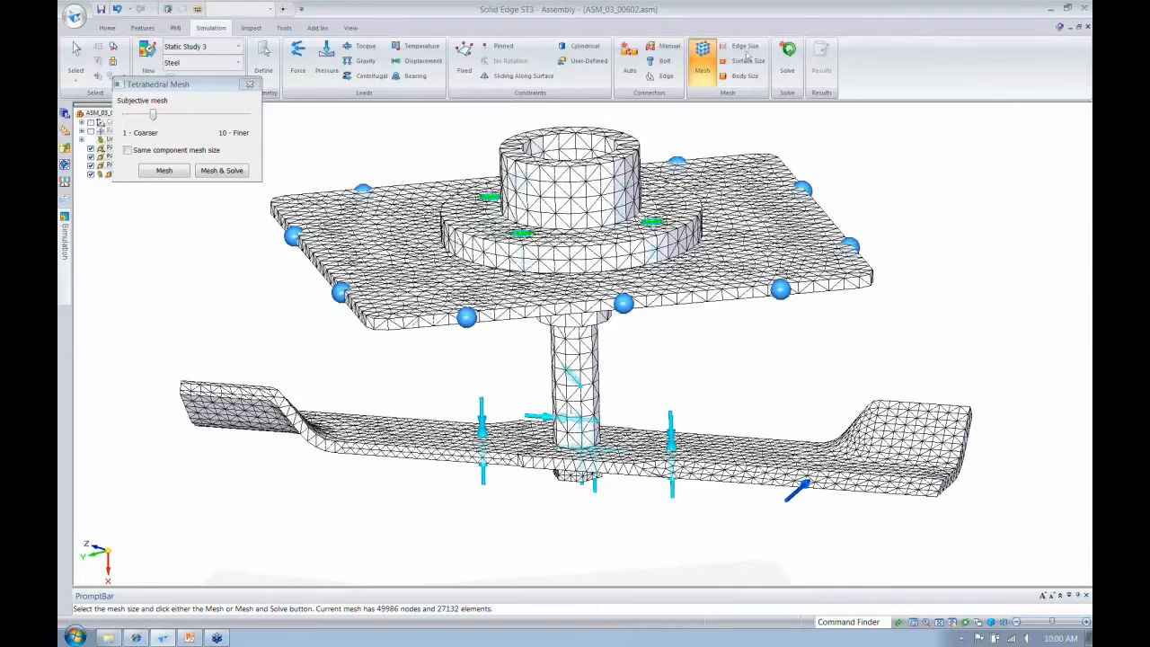
click(786, 57)
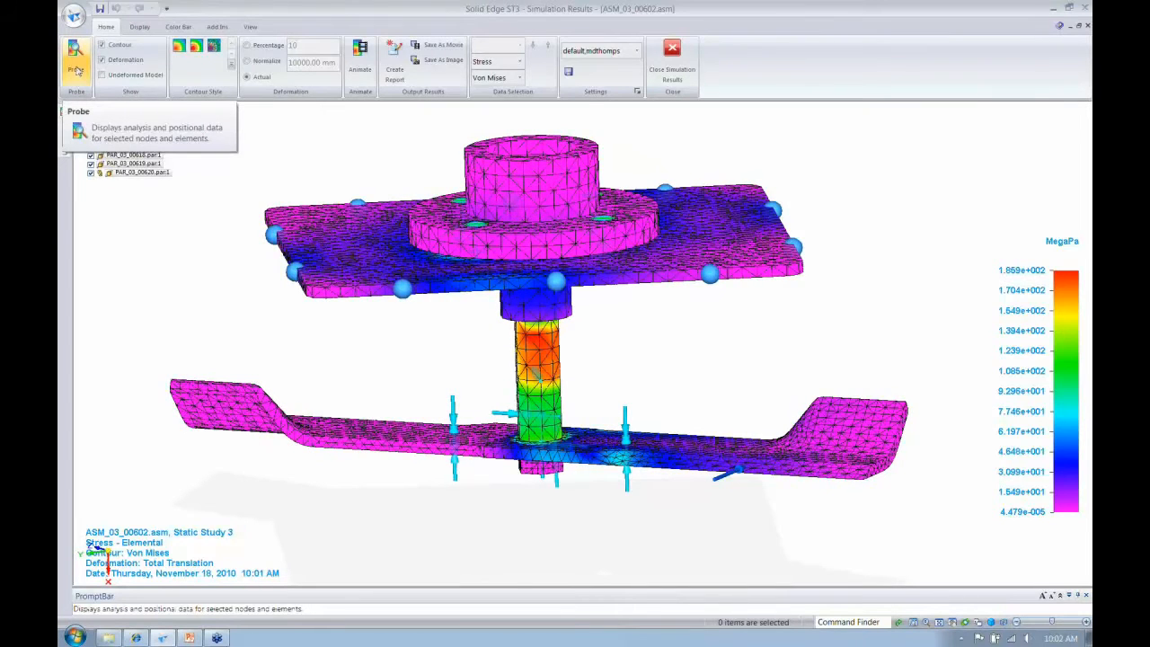
- Probe the Von Mises stress at a node in the red zone of the spindle shaft, and close the simulation results
click(76, 63)
click(541, 341)
click(652, 335)
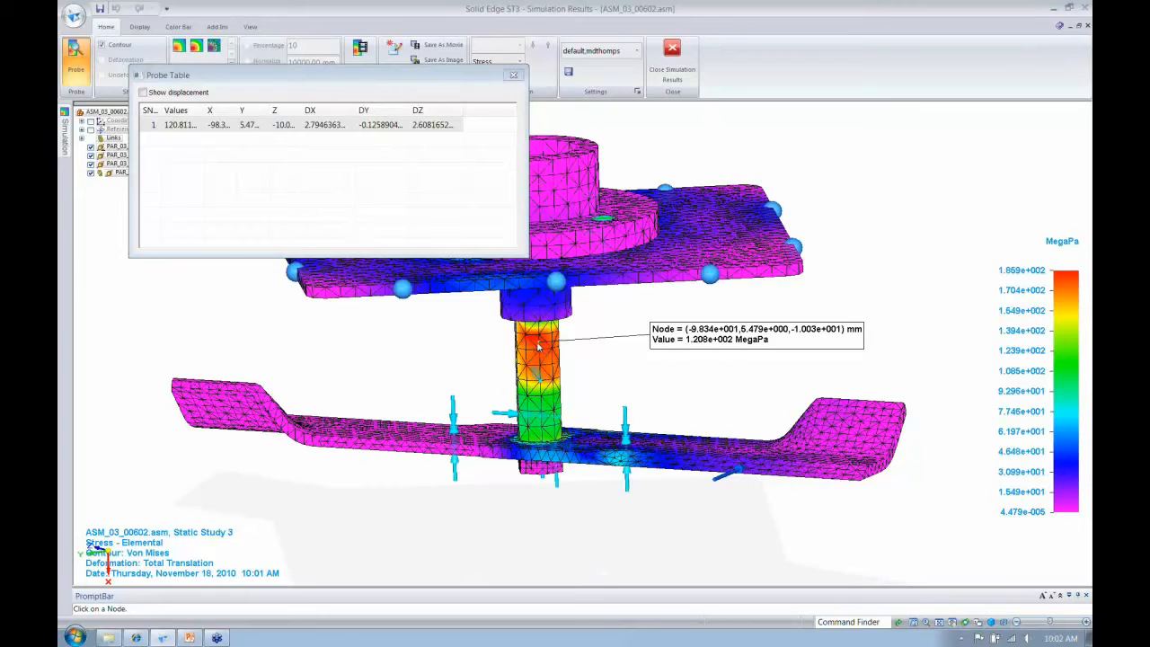
click(514, 77)
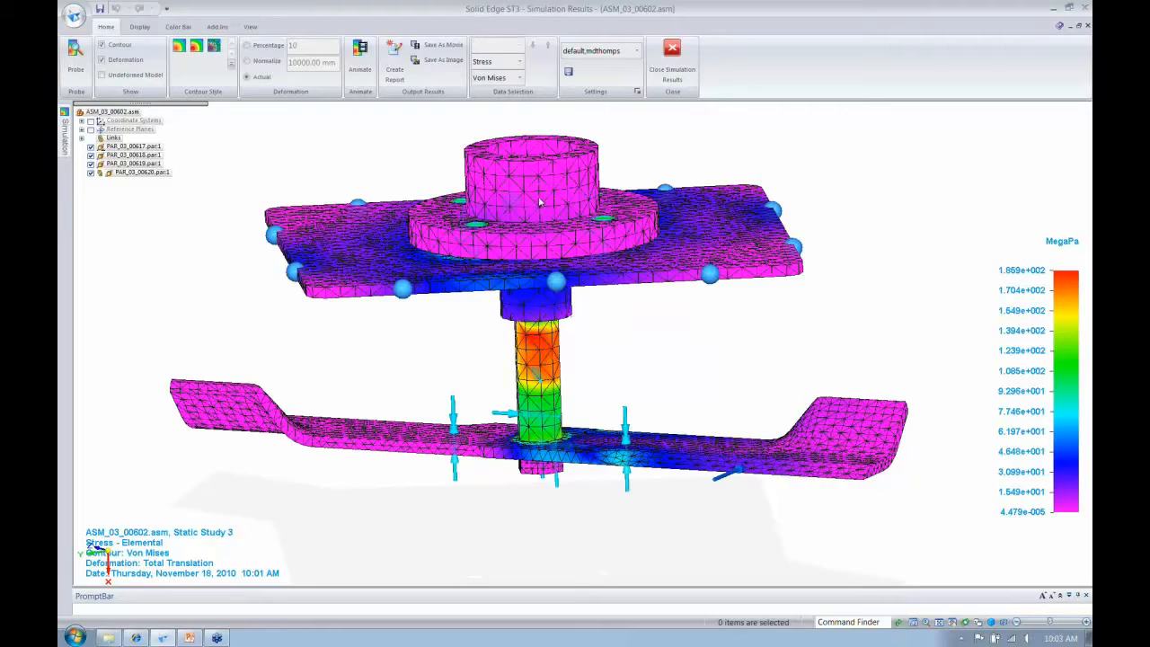
click(687, 58)
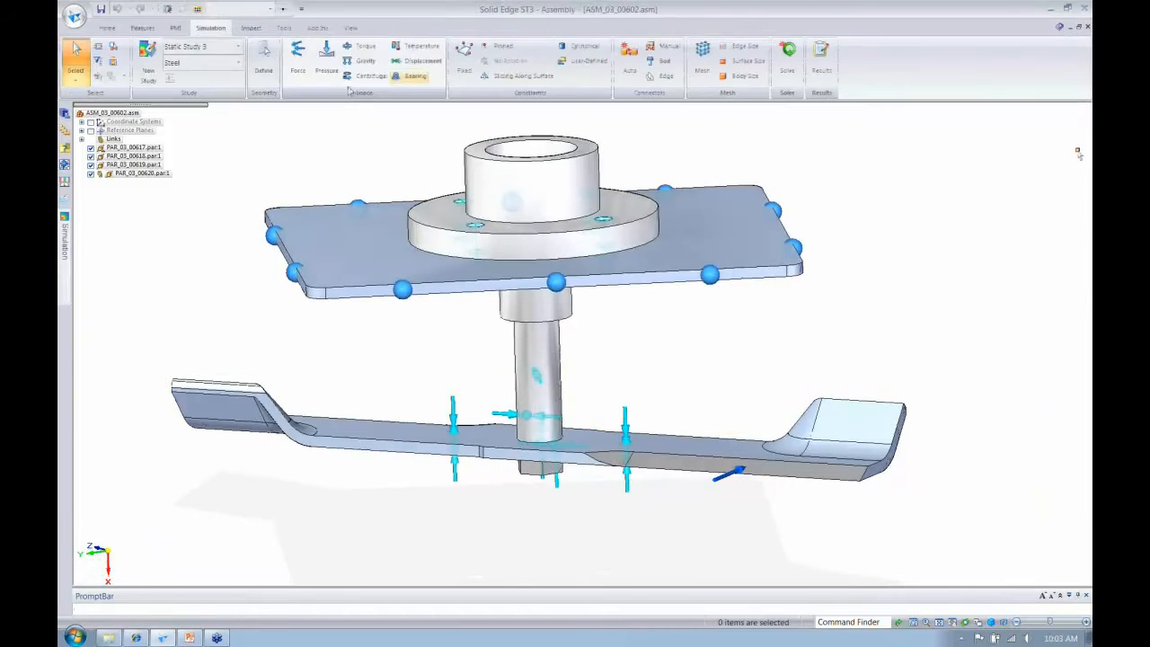
- Create a new Normal Modes study with a tetrahedral mesh for the assembly
click(149, 59)
drag(363, 133, 205, 51)
click(215, 69)
click(201, 88)
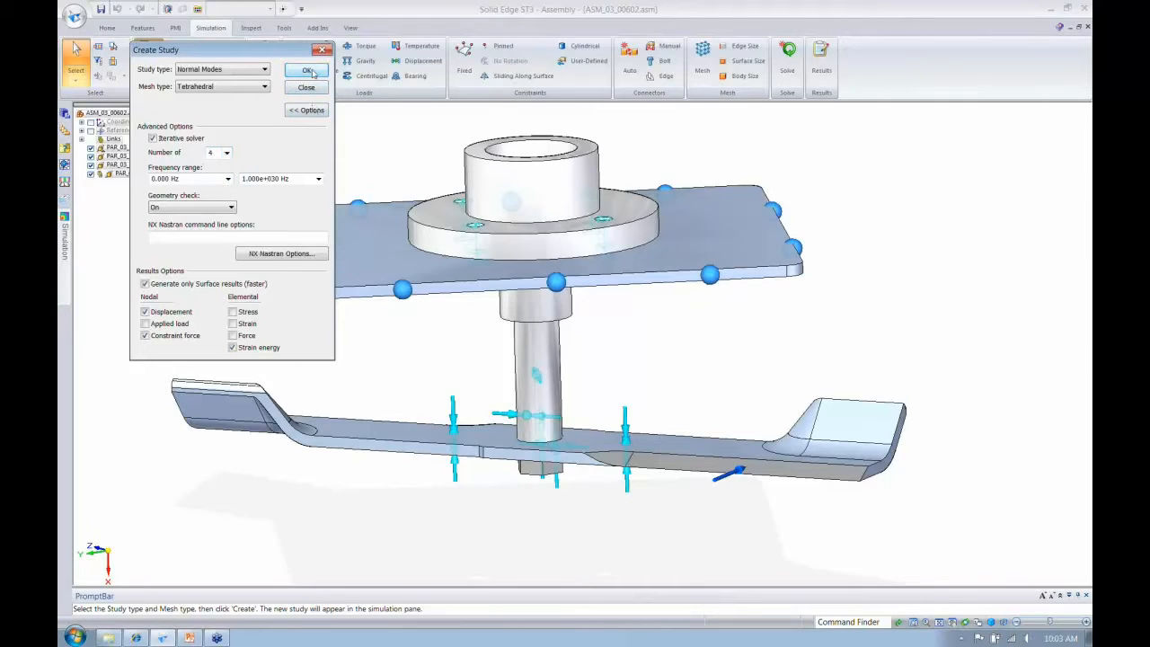
click(308, 71)
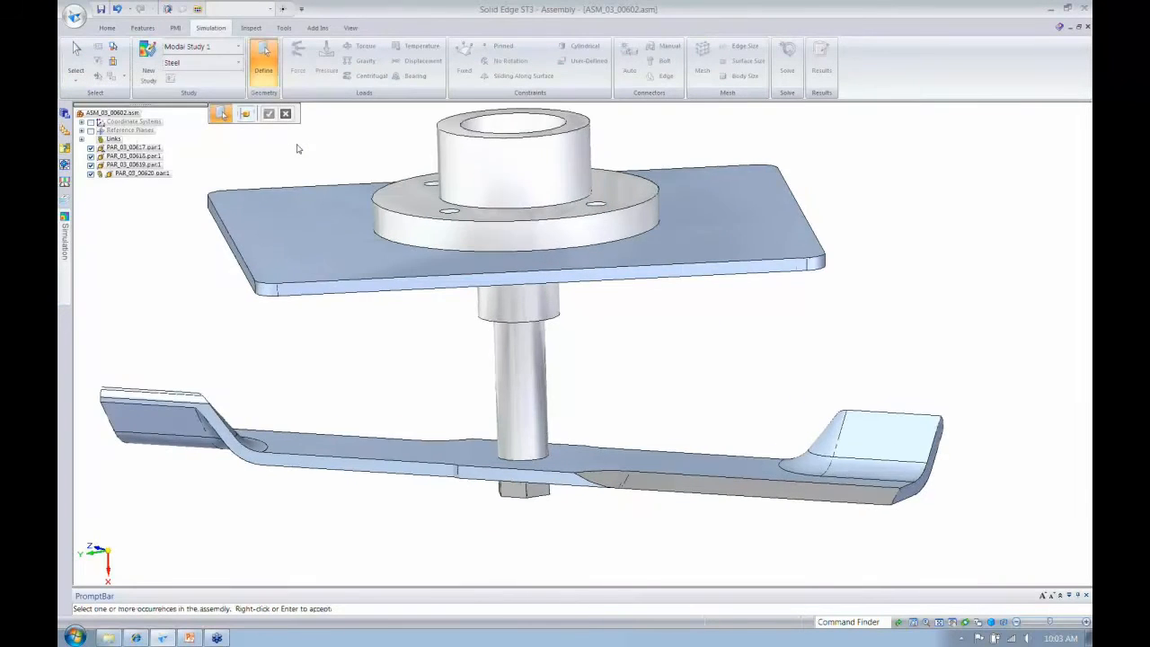
- Define all four parts of the assembly as the modal study's geometry and check them in the study's geometry list
scroll(298, 149, down, 5)
drag(182, 270, 783, 514)
right_click(775, 480)
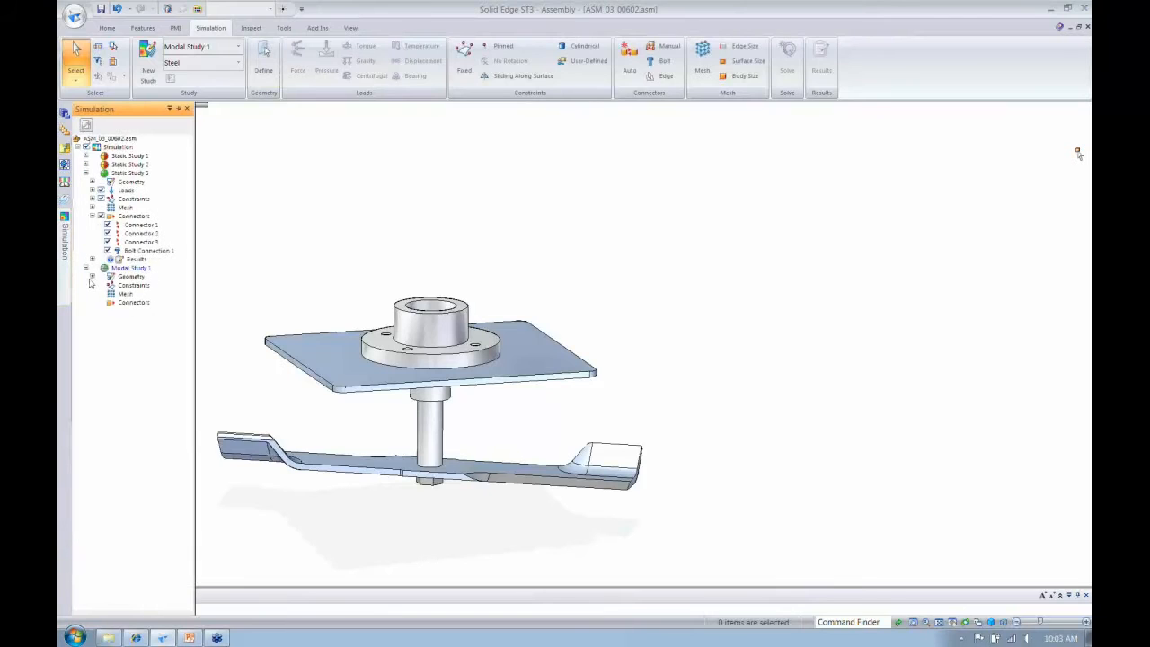
click(91, 276)
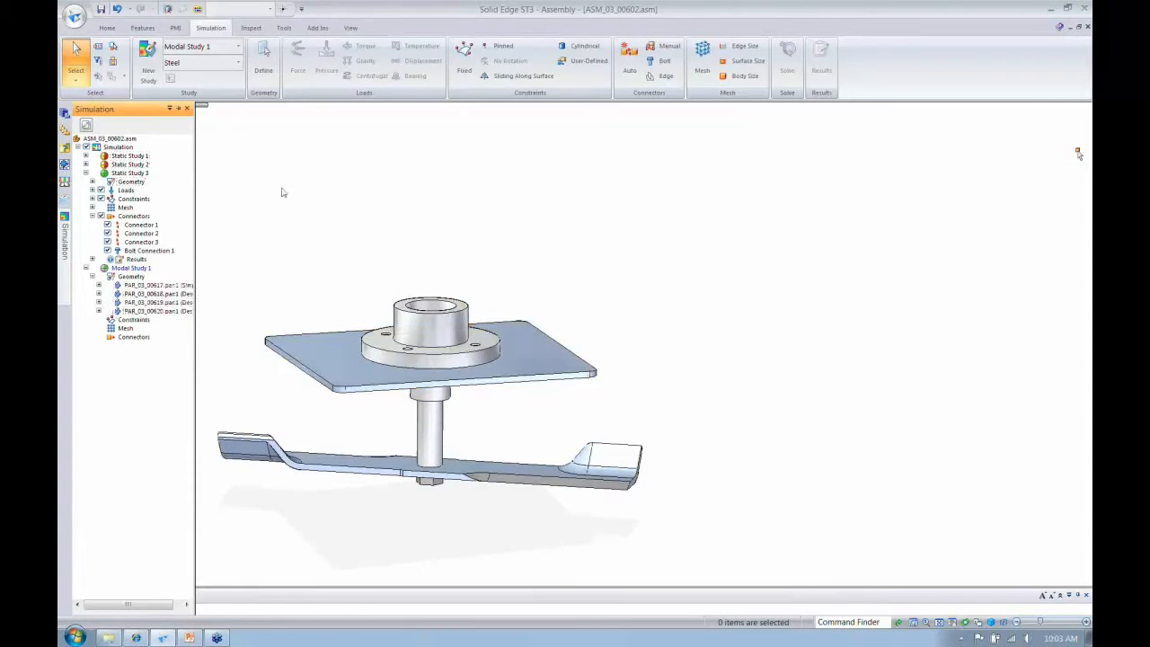
click(263, 60)
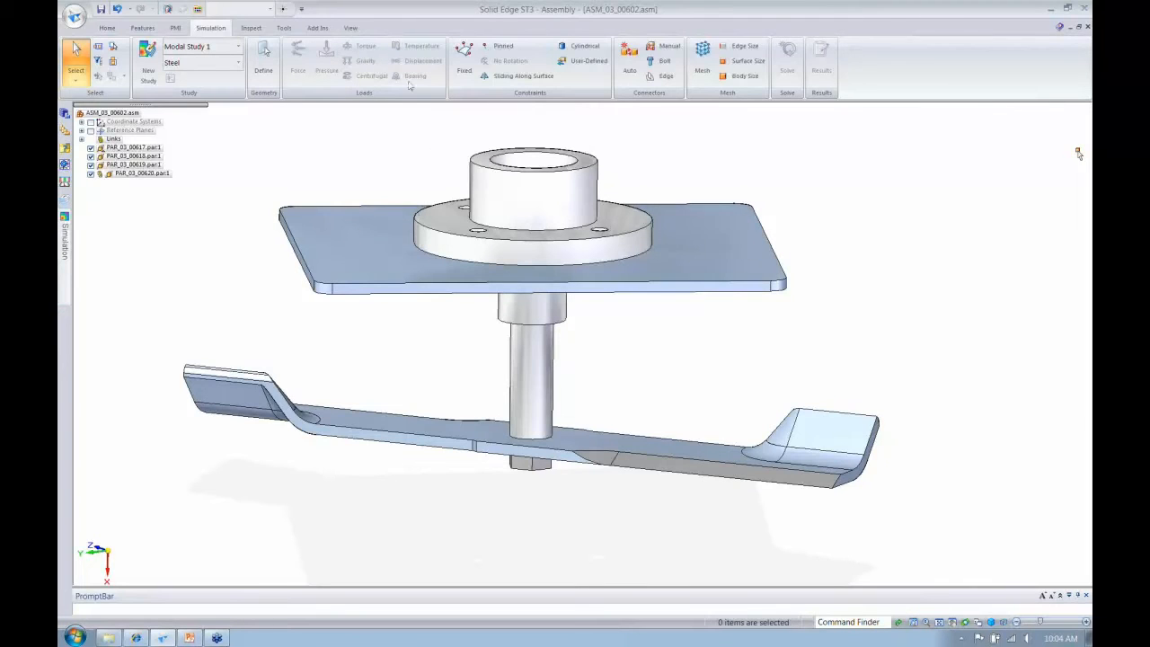
- Apply a fixed constraint to the outer side faces around the mounting plate
click(467, 70)
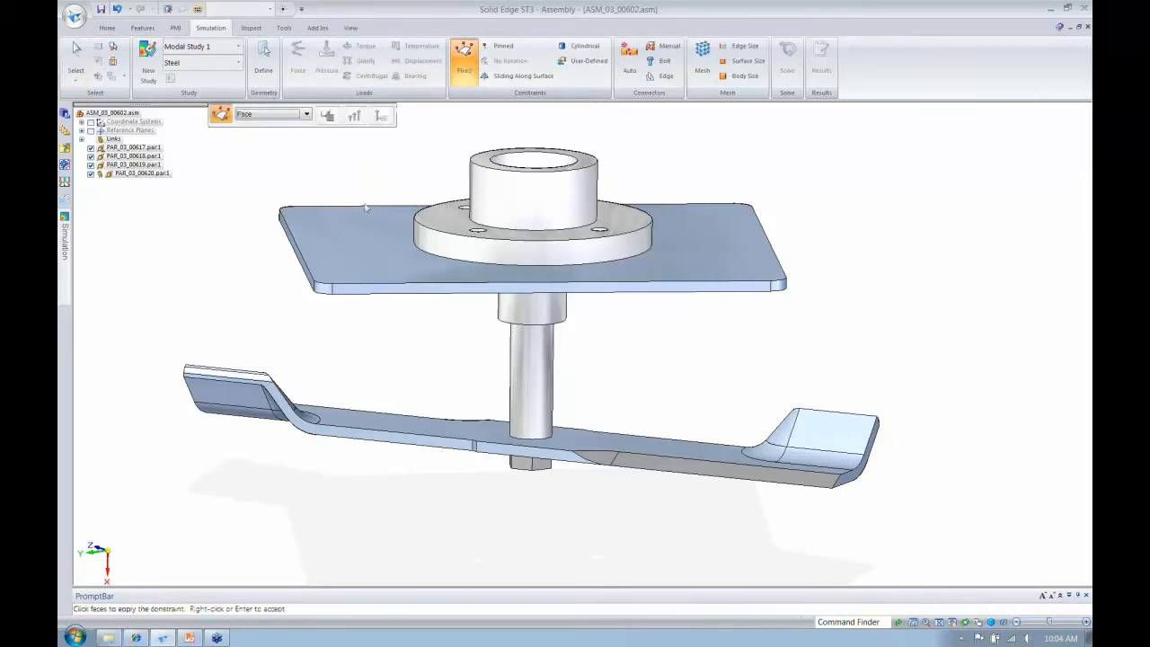
middle_drag(340, 226, 534, 329)
click(377, 271)
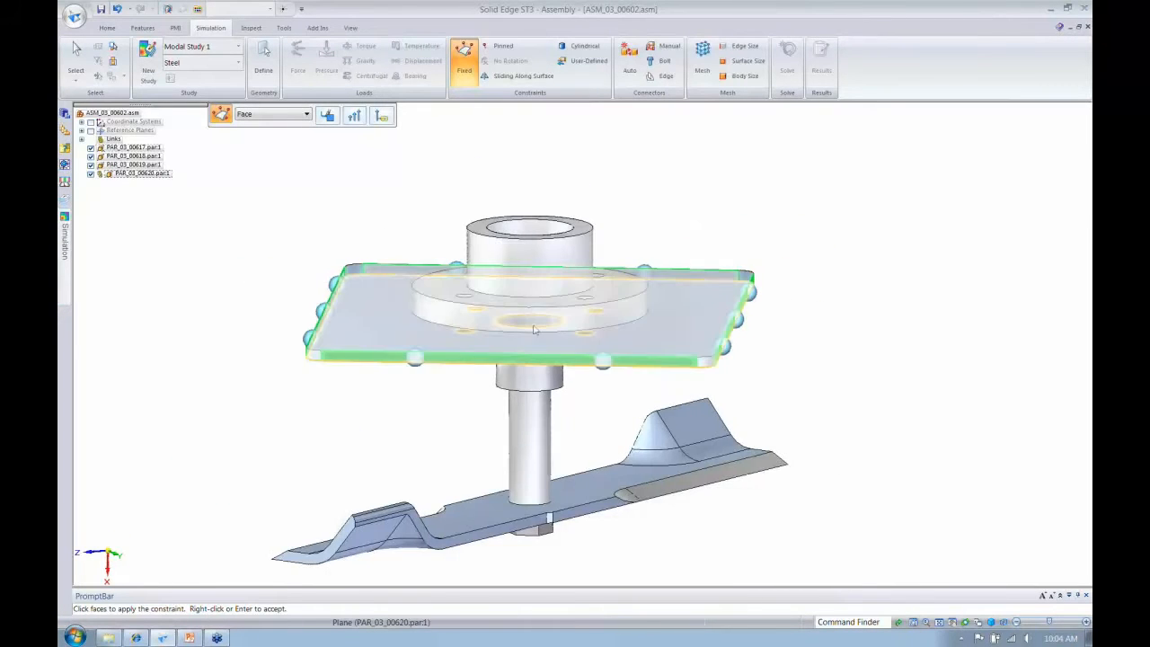
right_click(559, 181)
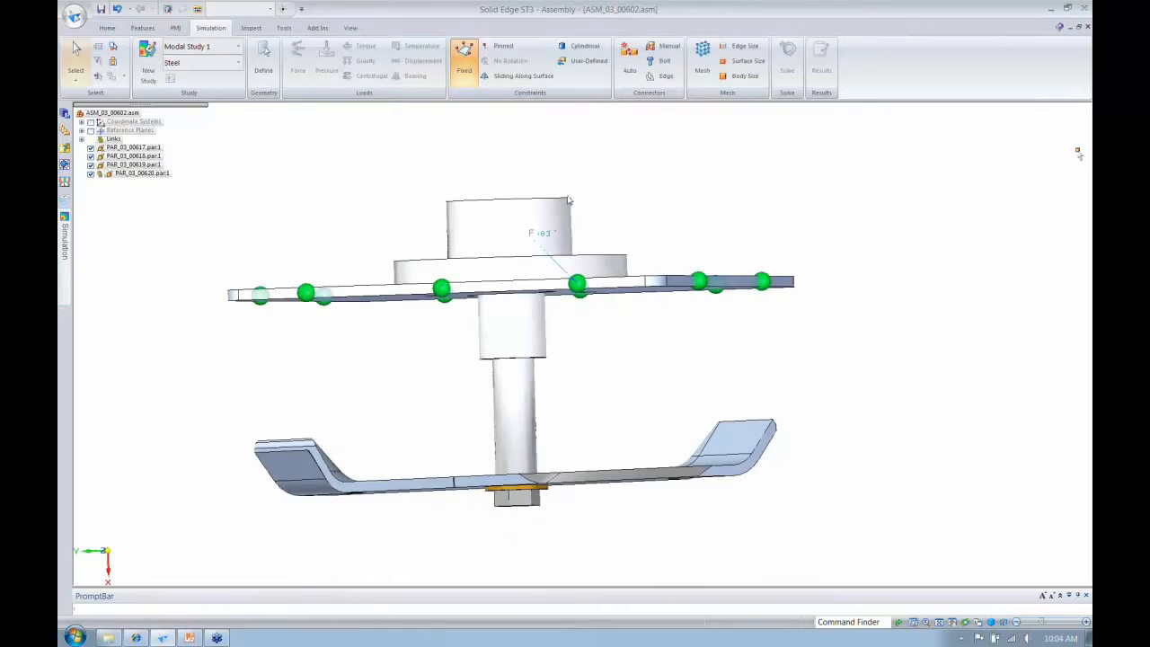
middle_drag(559, 186, 540, 204)
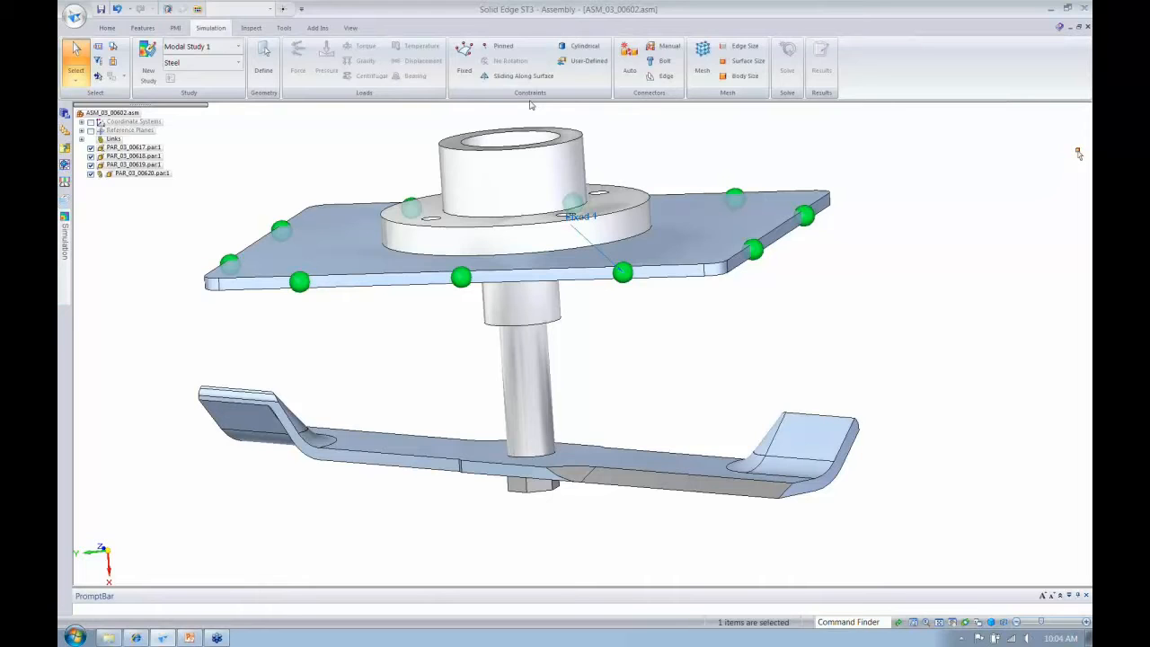
- Automatically detect the contacts between the spindle, blade and fastener parts, review the found pairs and create glue connectors from them
click(630, 76)
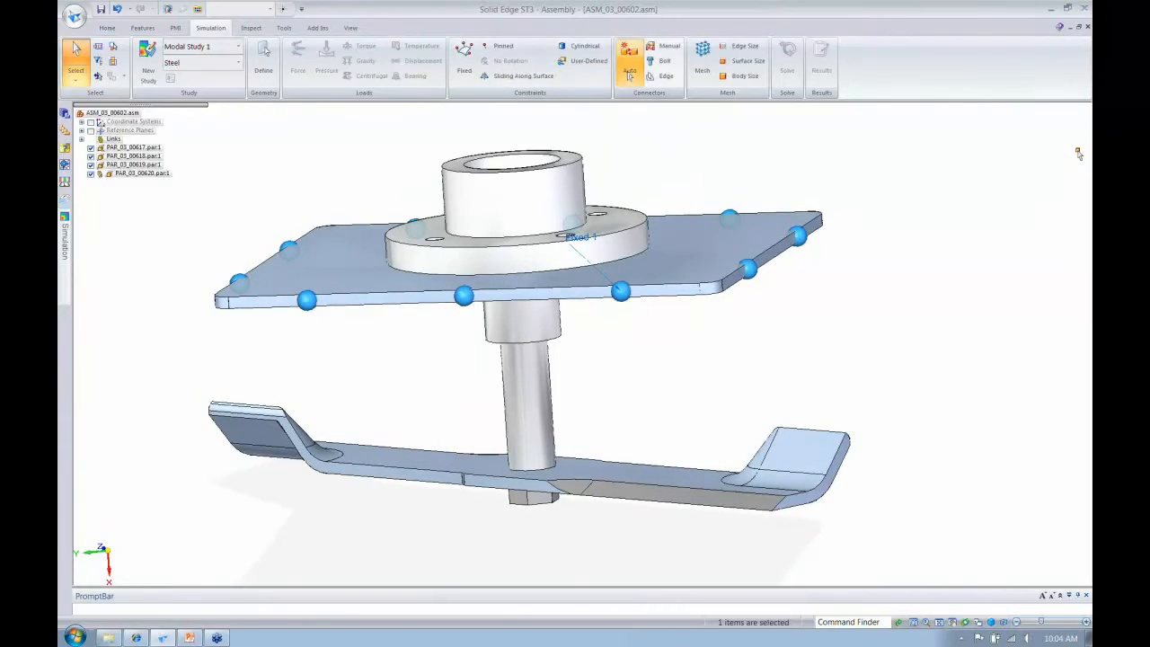
click(526, 170)
click(533, 497)
click(520, 475)
right_click(520, 475)
click(147, 135)
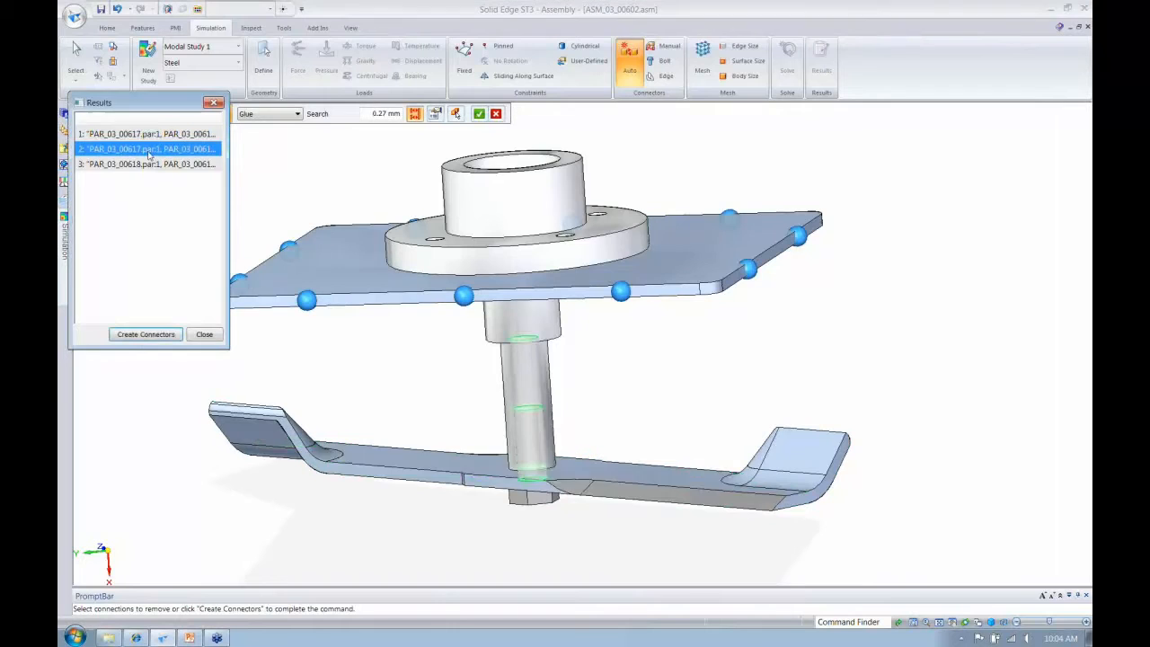
click(139, 338)
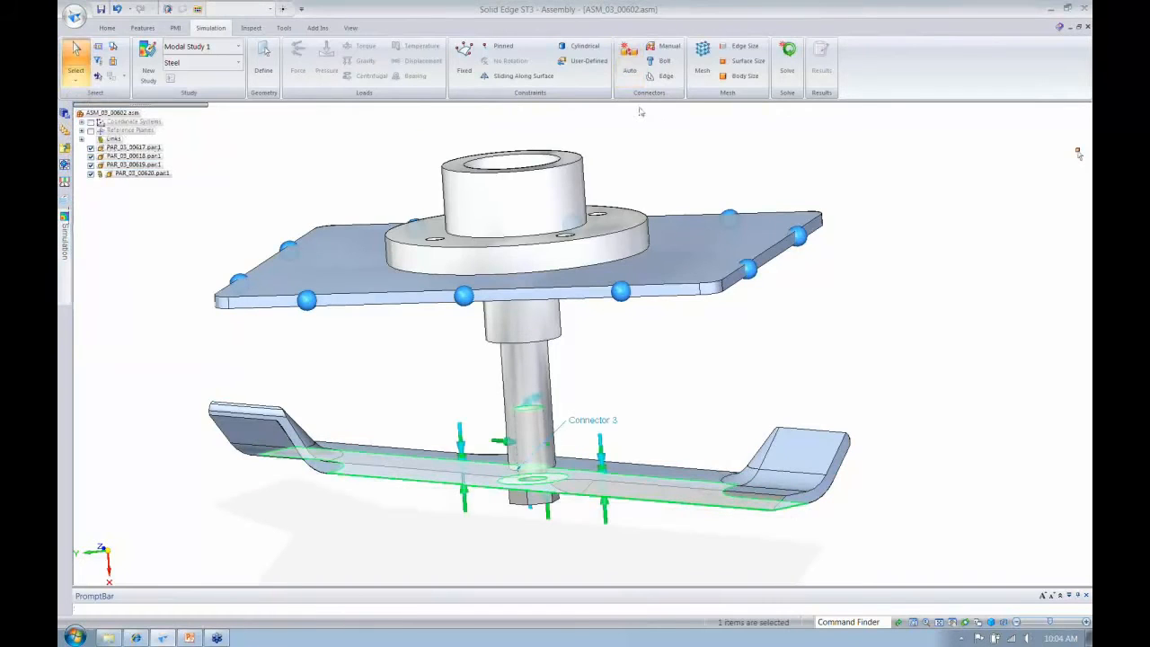
- Add a steel bolt connection at the four holes of the spindle housing flange with a prestress force of 100 N
click(662, 60)
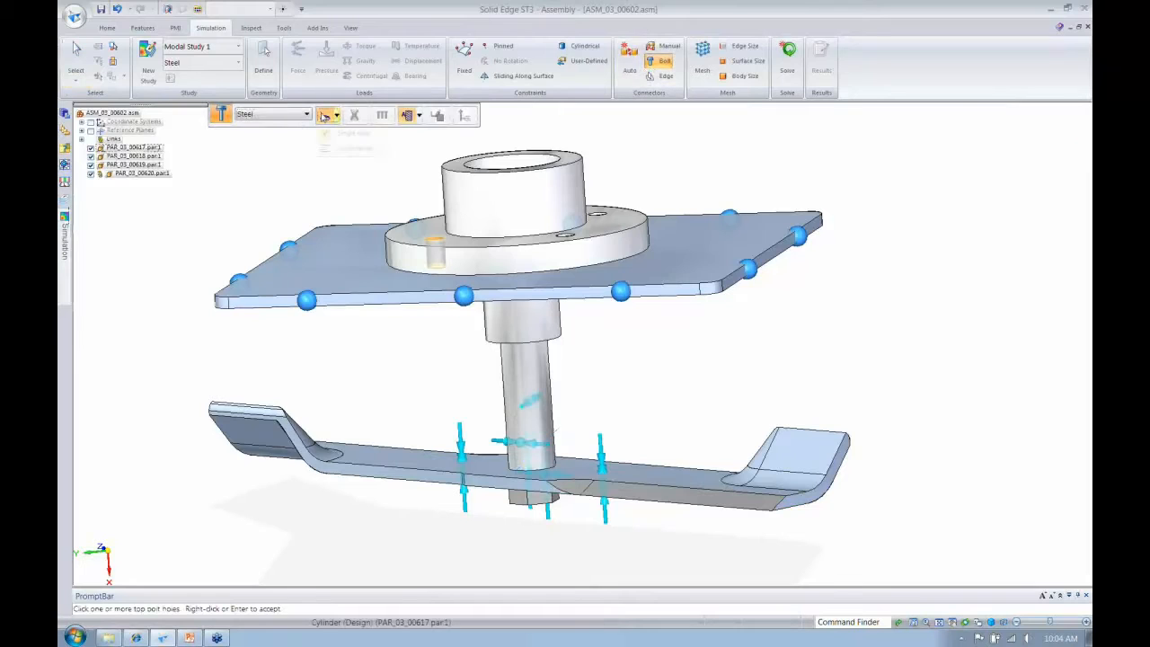
click(336, 115)
click(346, 133)
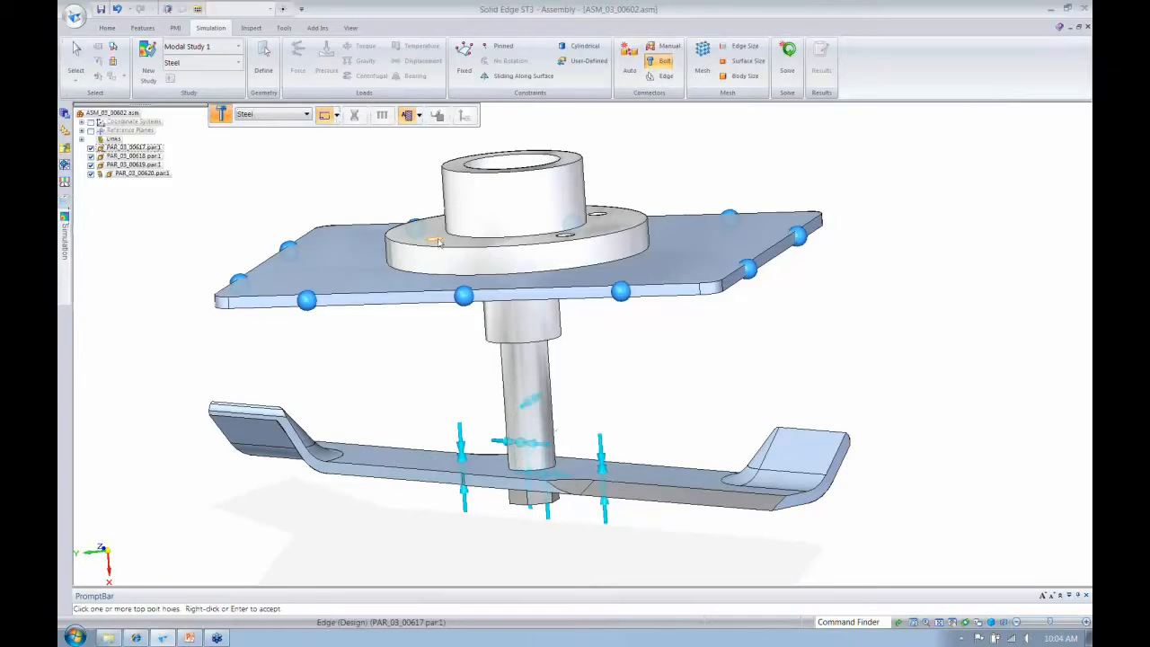
click(437, 240)
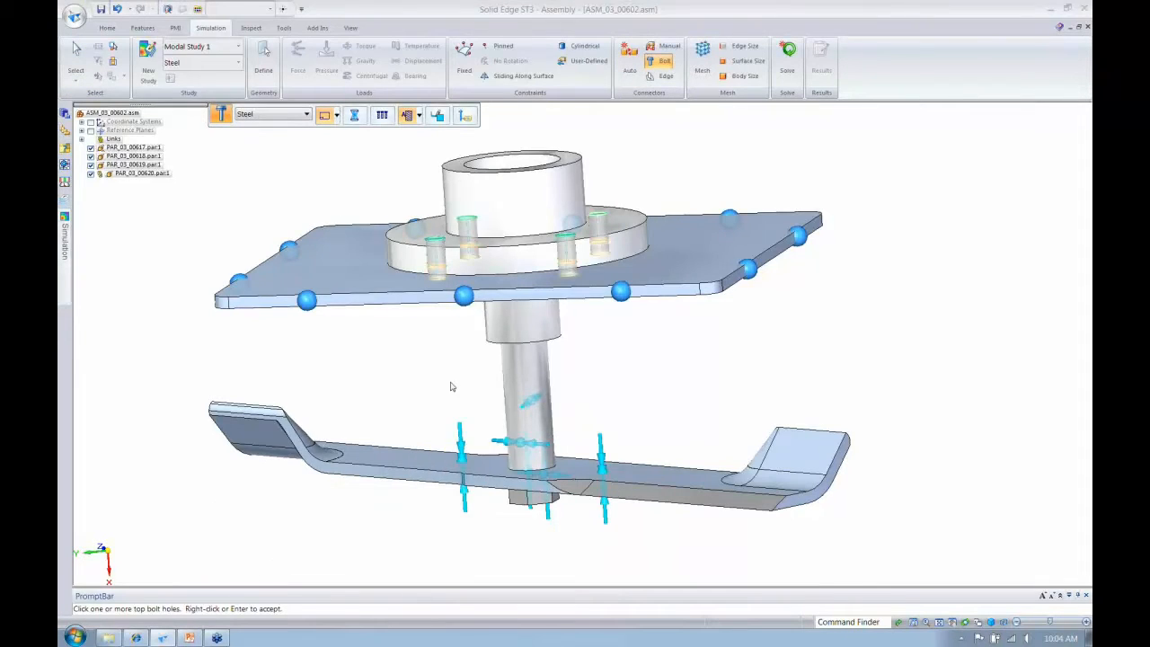
middle_drag(452, 386, 456, 386)
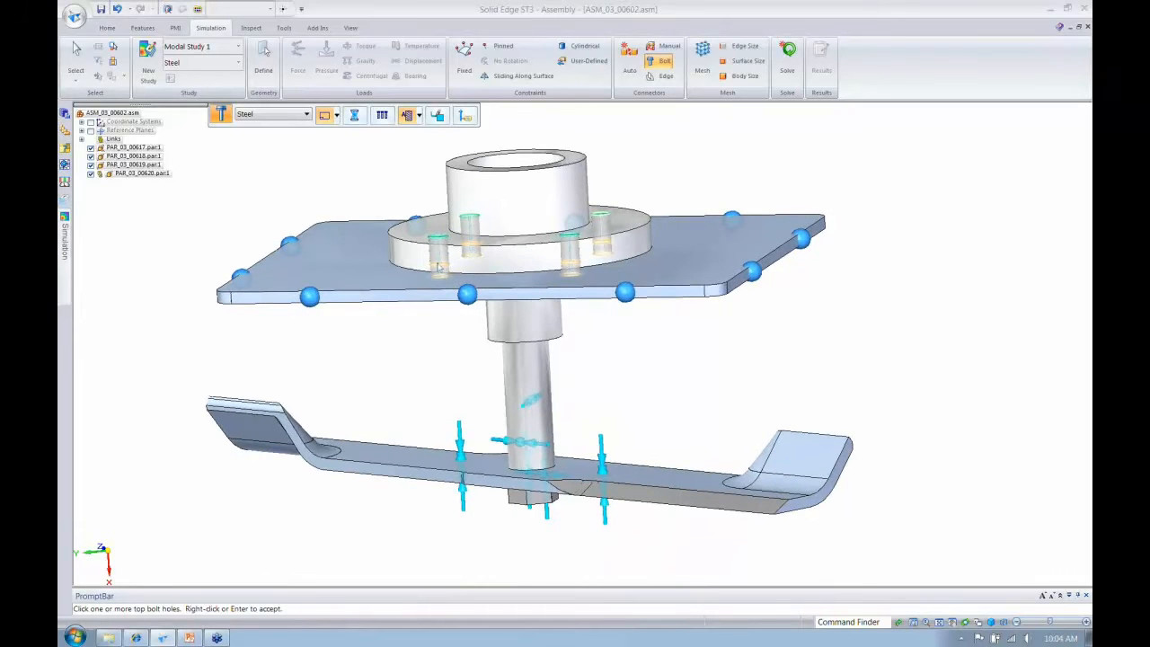
drag(496, 500, 430, 503)
text(100)
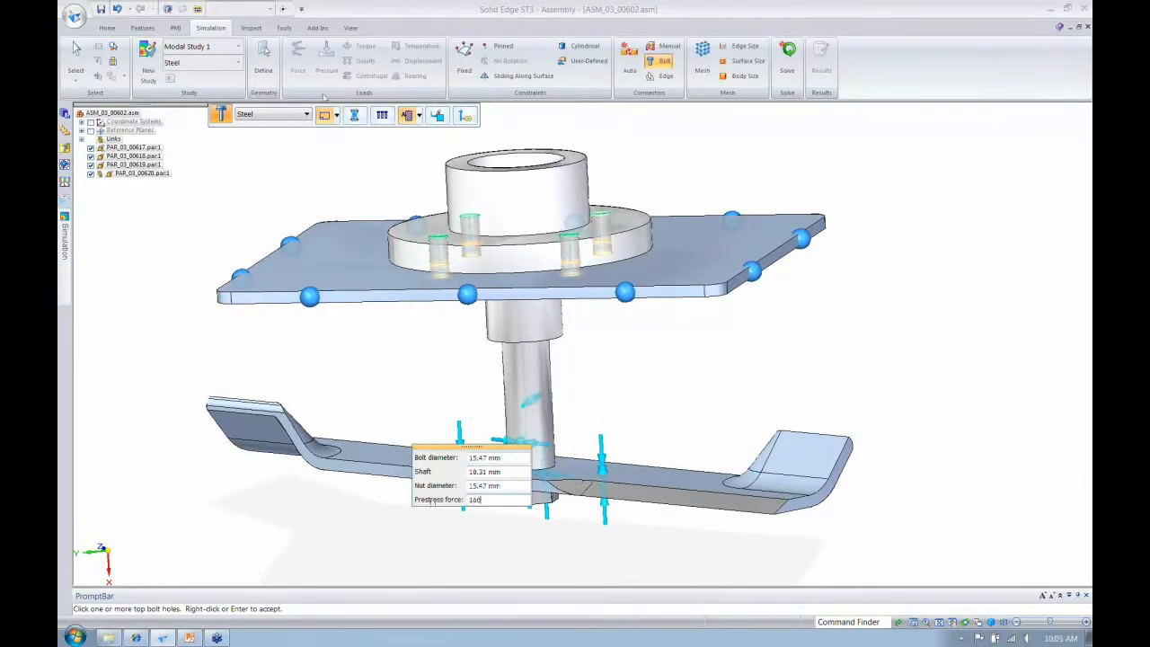
key(Return)
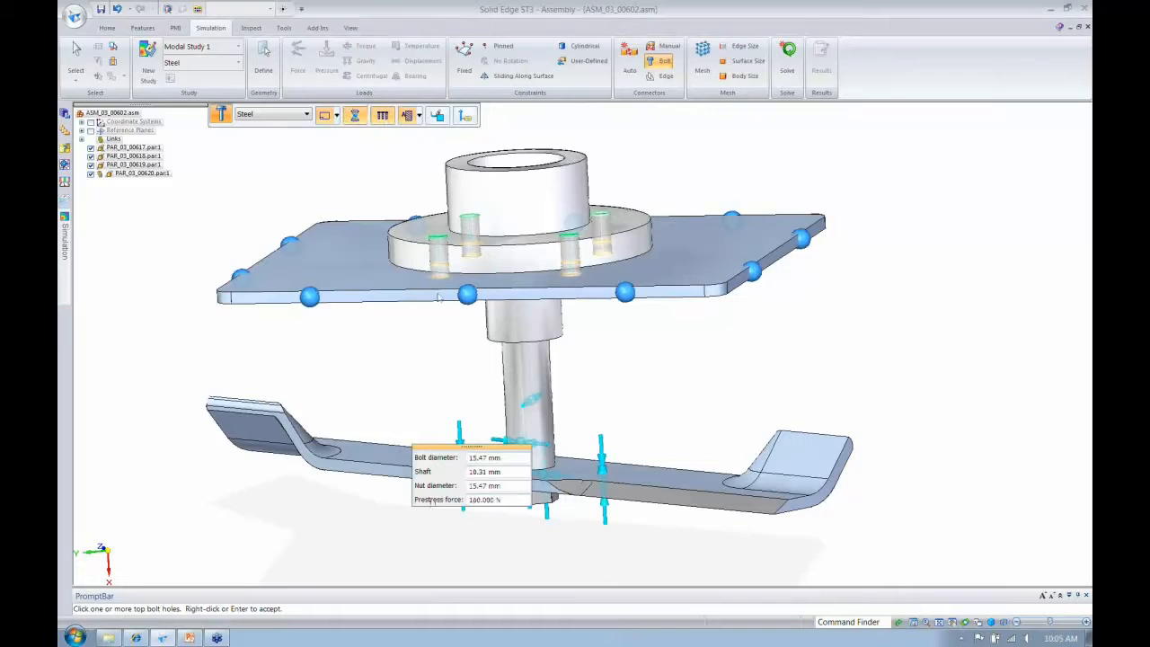
right_click(421, 336)
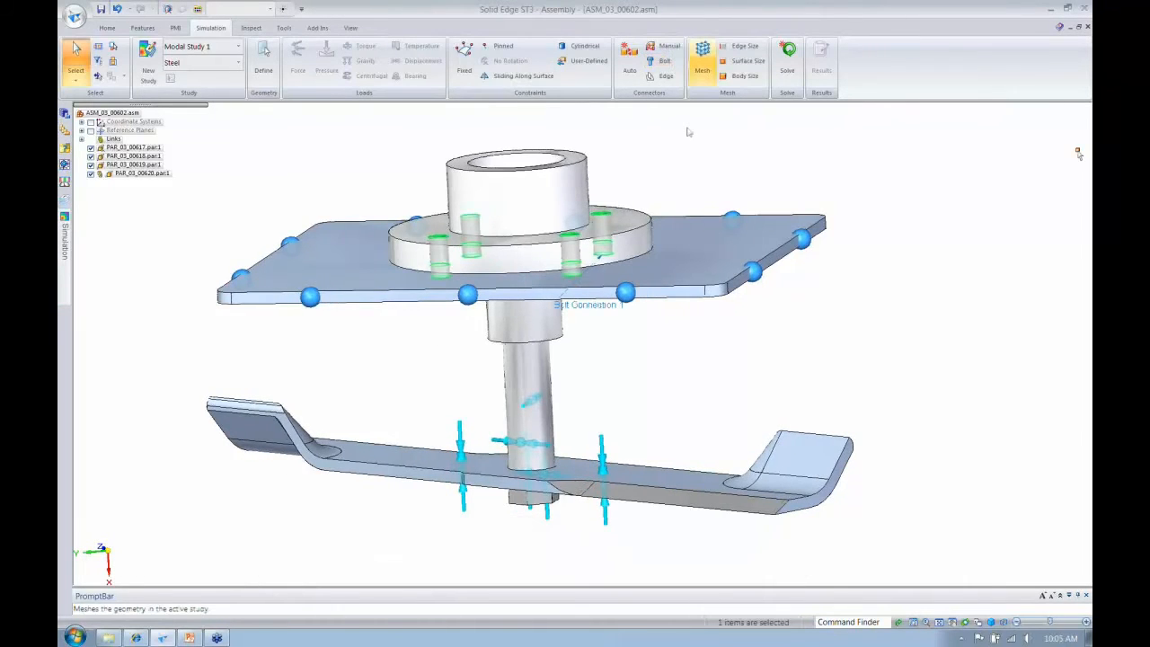
- Generate the tetrahedral mesh for the modal study and solve it
click(710, 80)
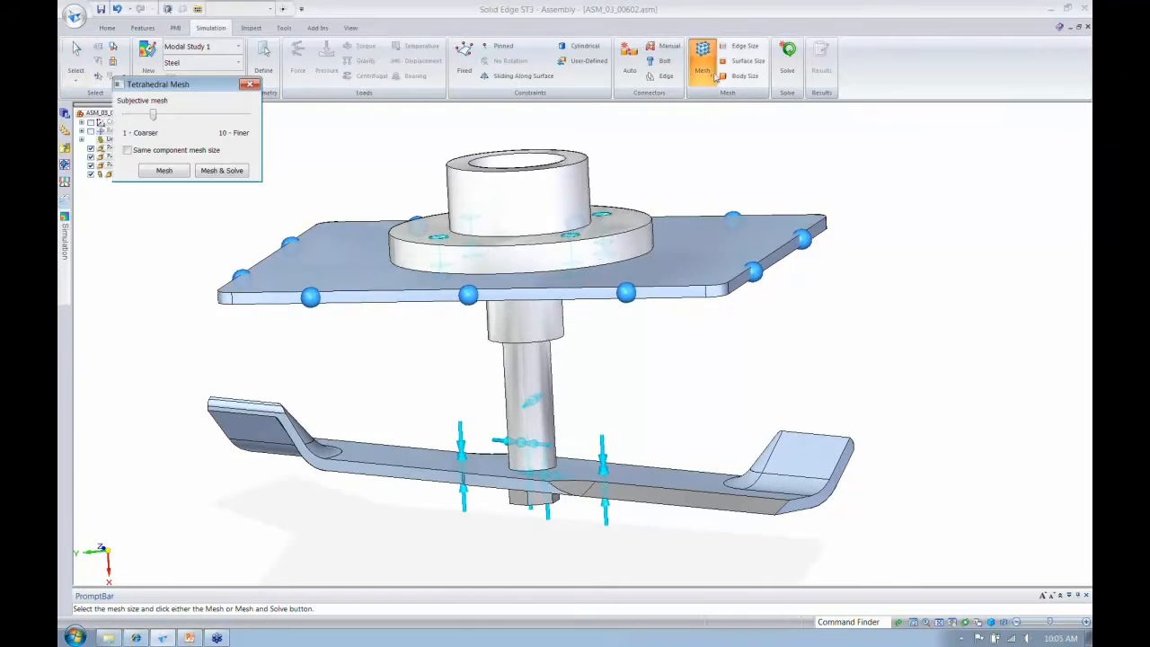
click(221, 170)
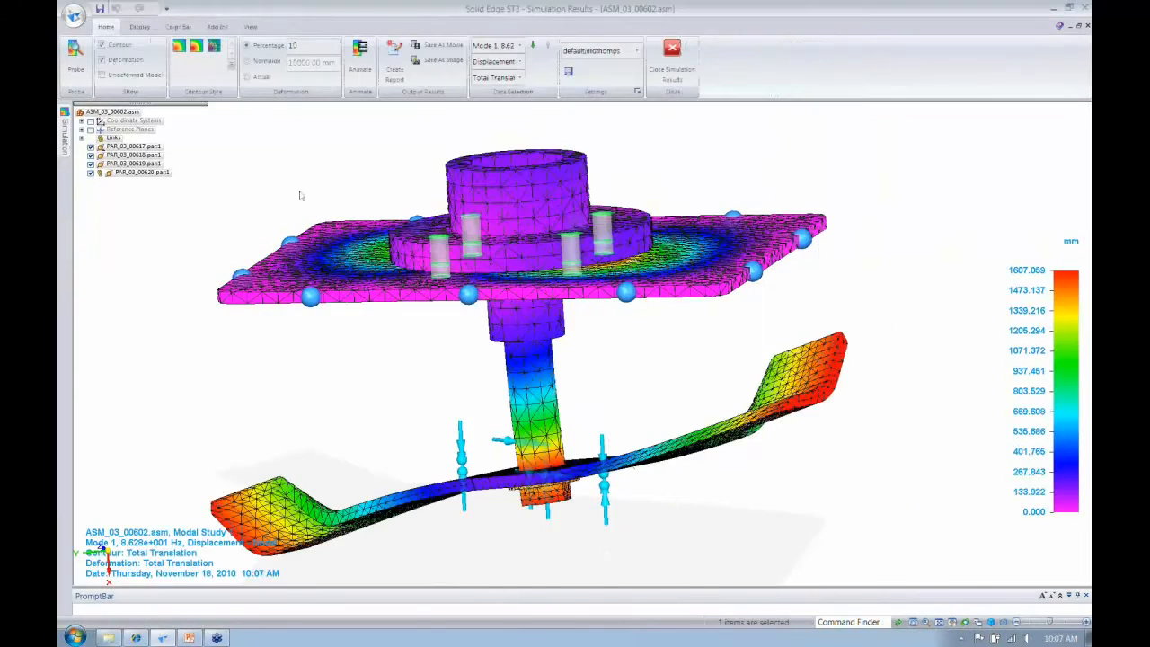
- Display the Mode 1 displacement result, animate its mode shape, and close the simulation results
click(519, 45)
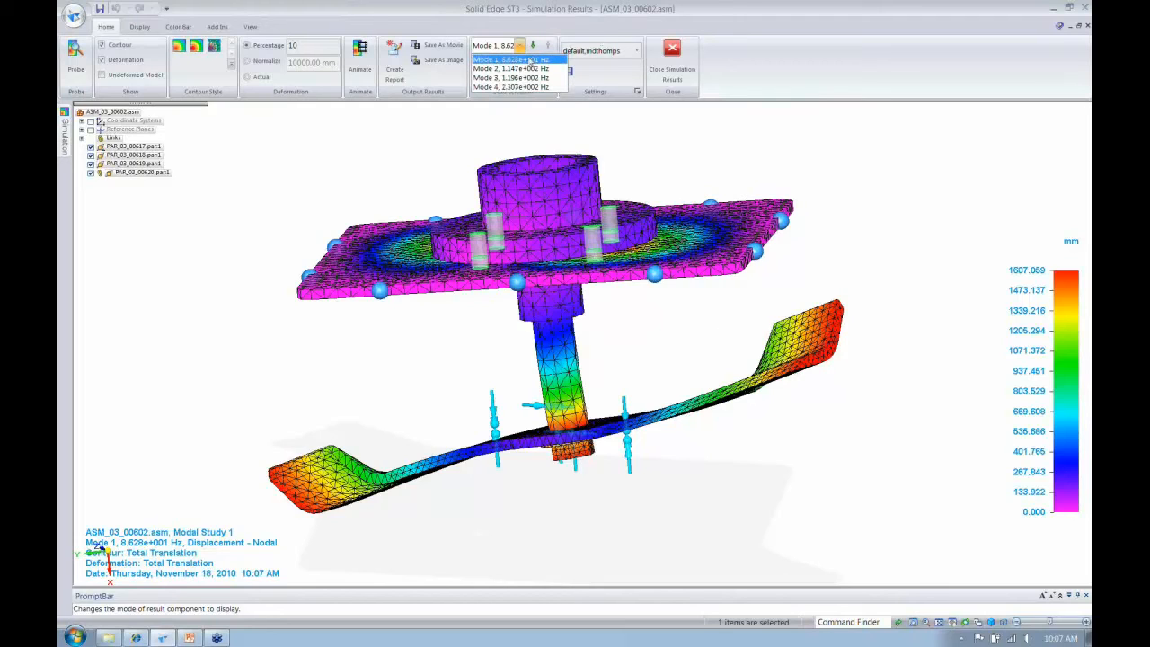
click(530, 61)
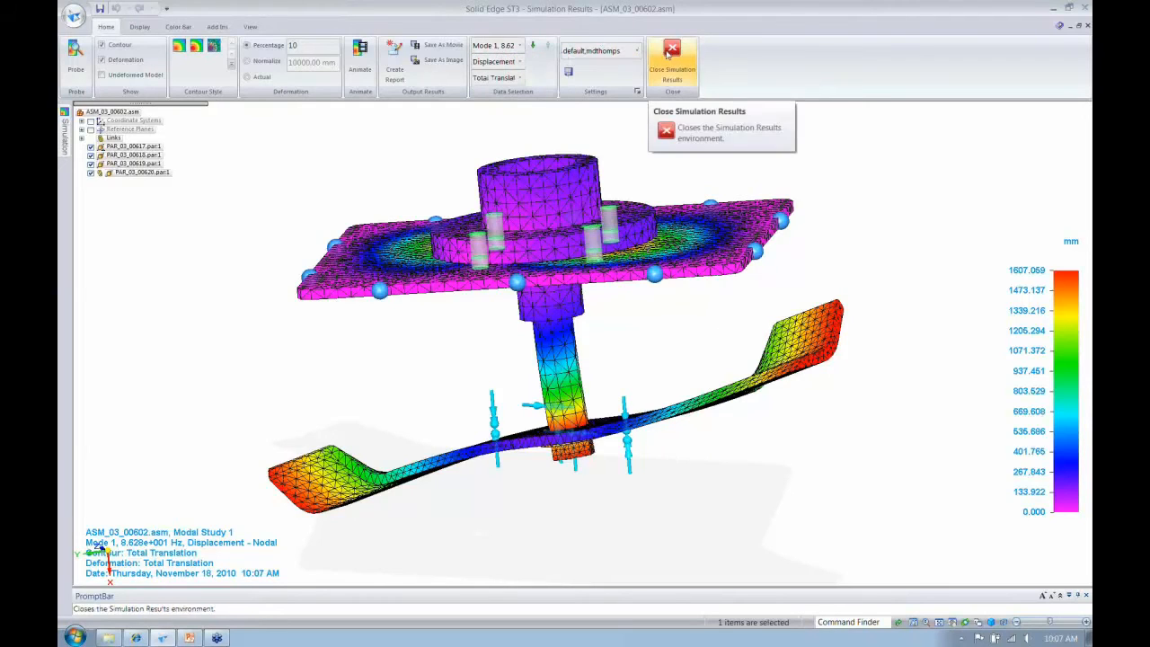
click(359, 72)
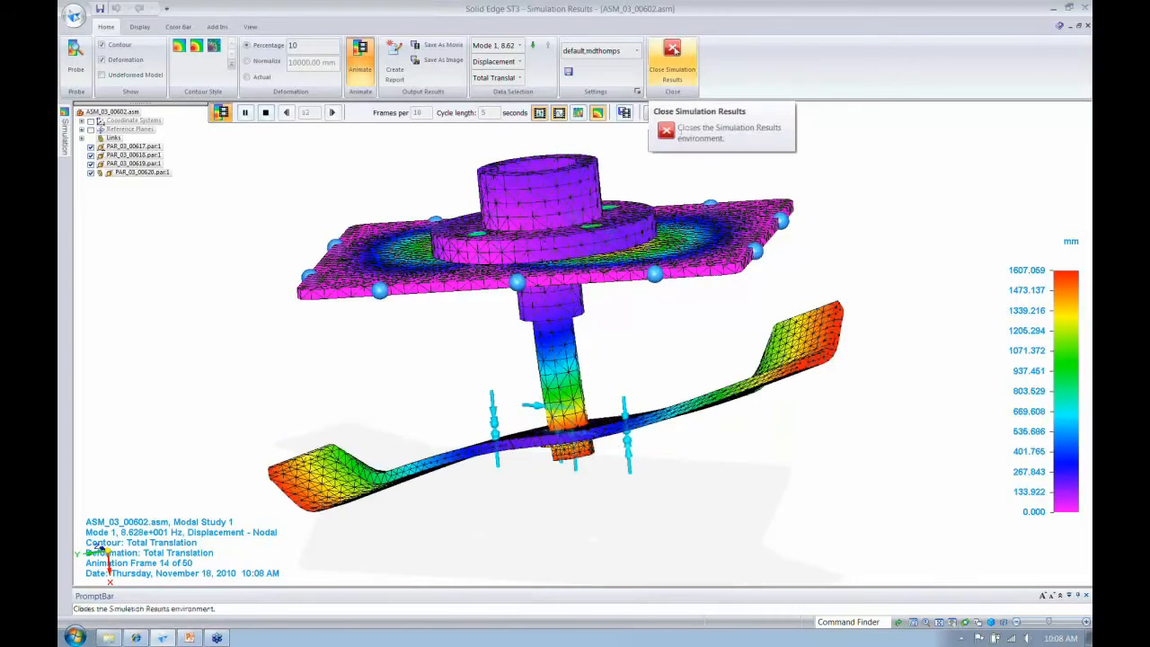
click(674, 50)
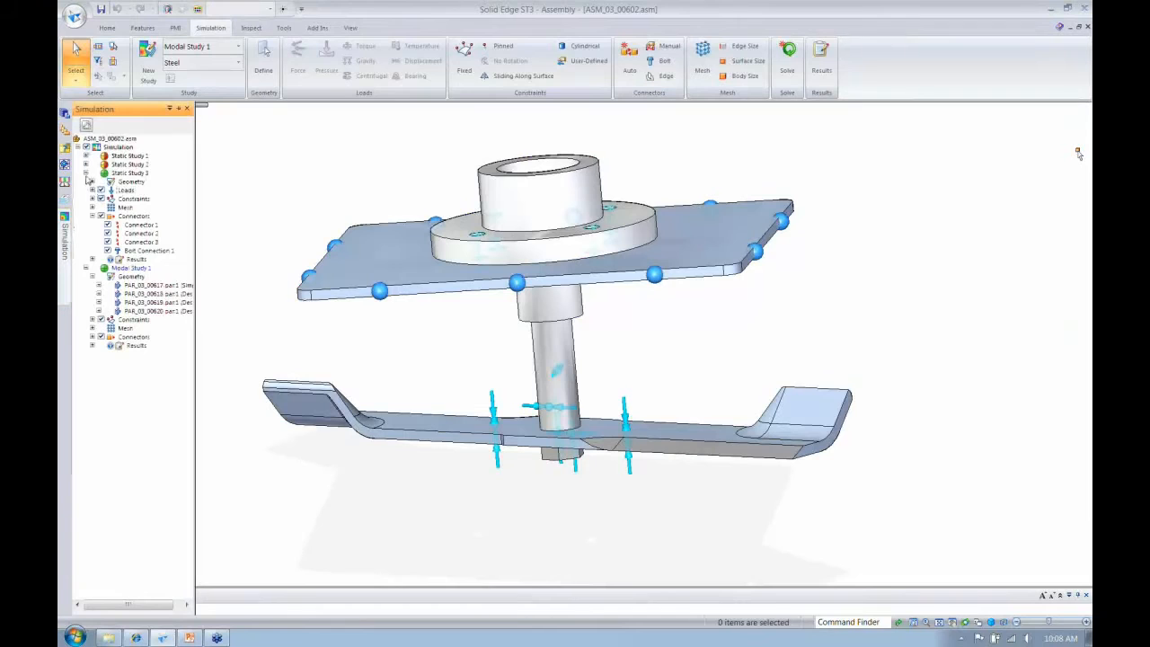
- Activate Static Study 3 and open the spindle housing part PAR_03_00617 for in-place editing
click(127, 173)
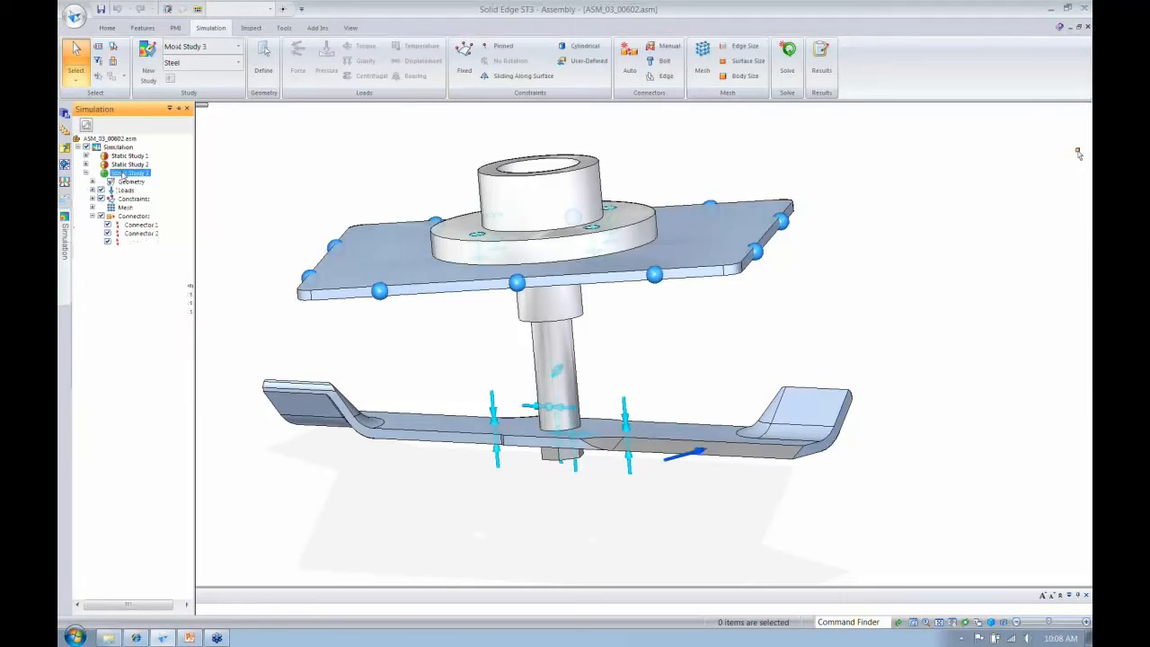
click(87, 269)
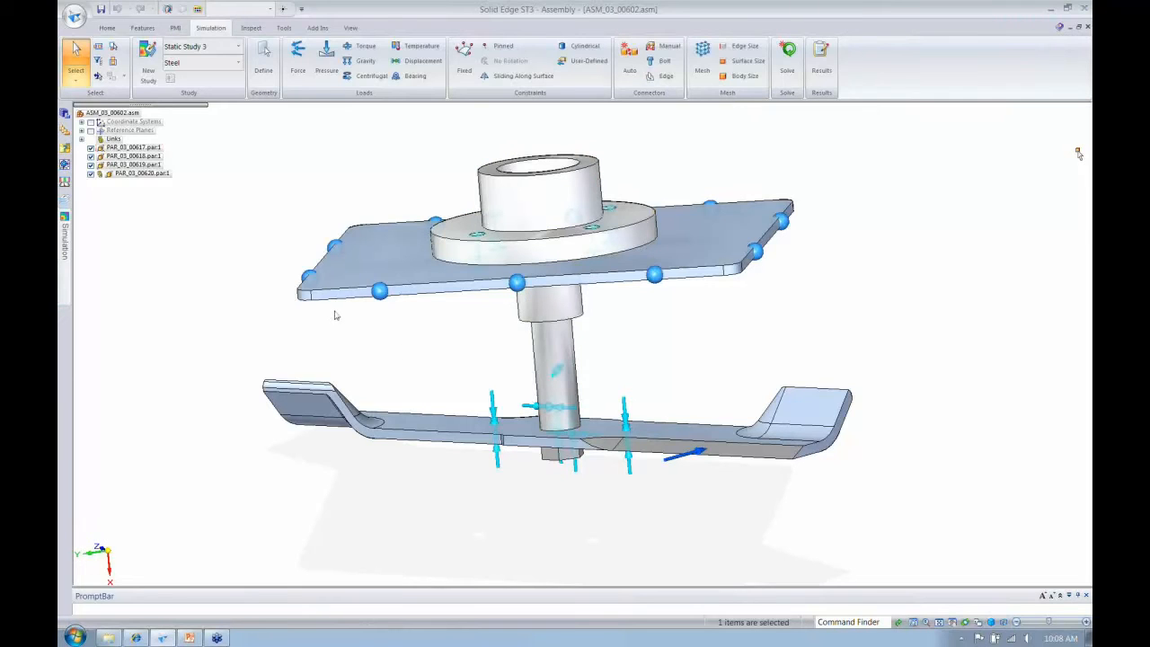
middle_drag(335, 314, 439, 218)
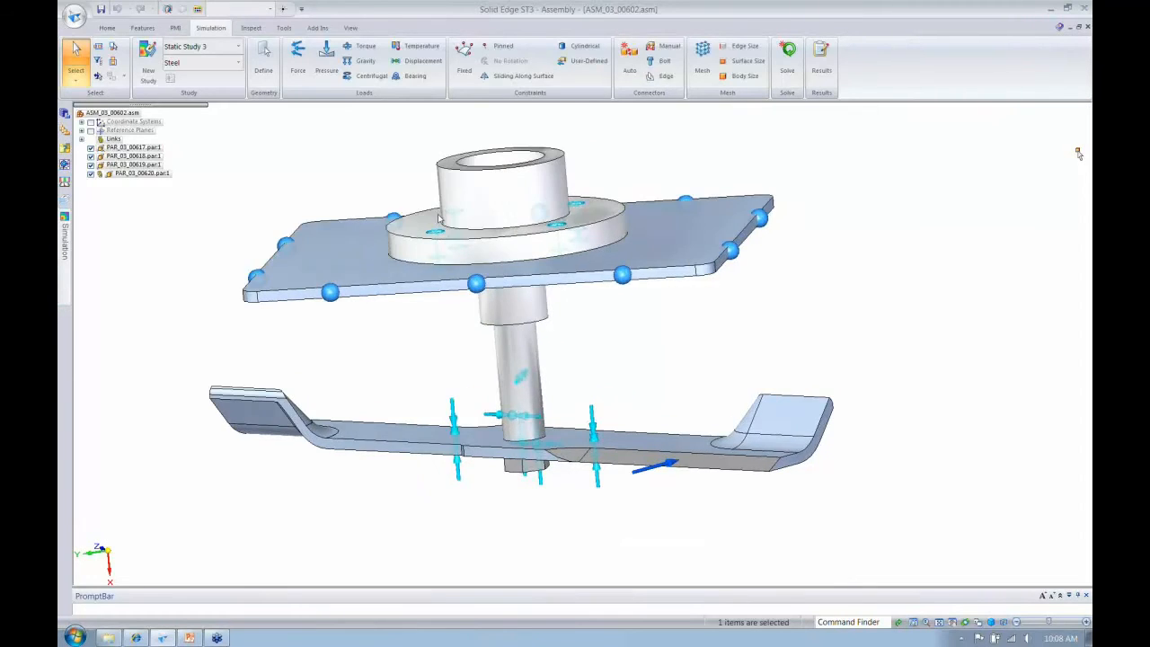
scroll(439, 218, up, 2)
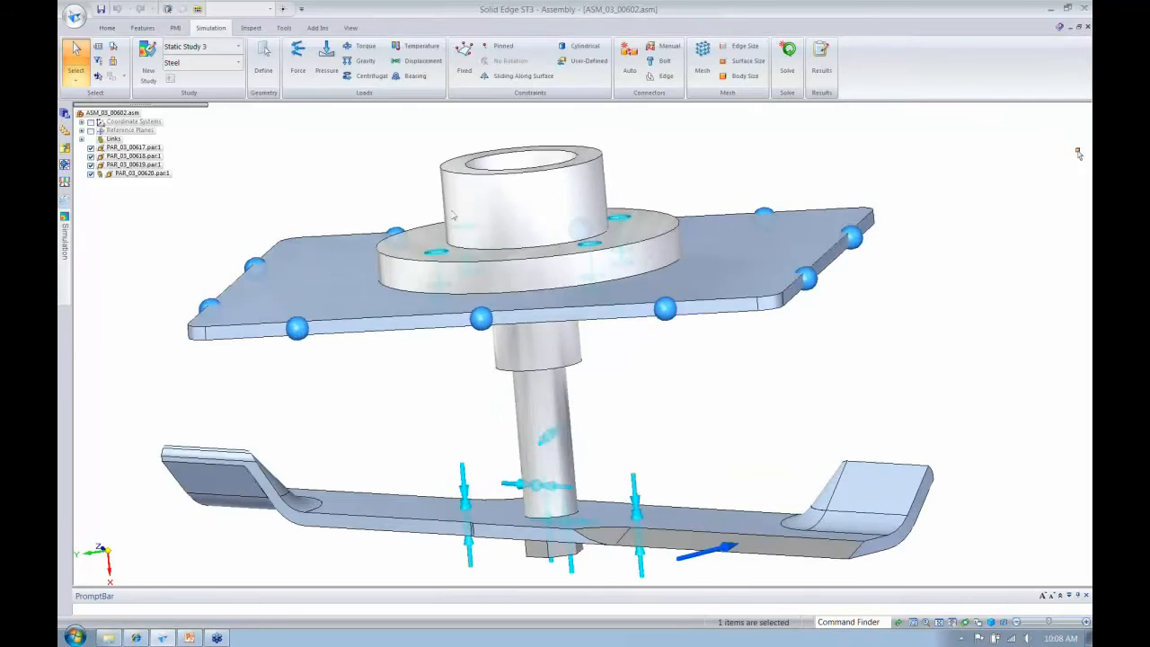
middle_drag(453, 216, 491, 216)
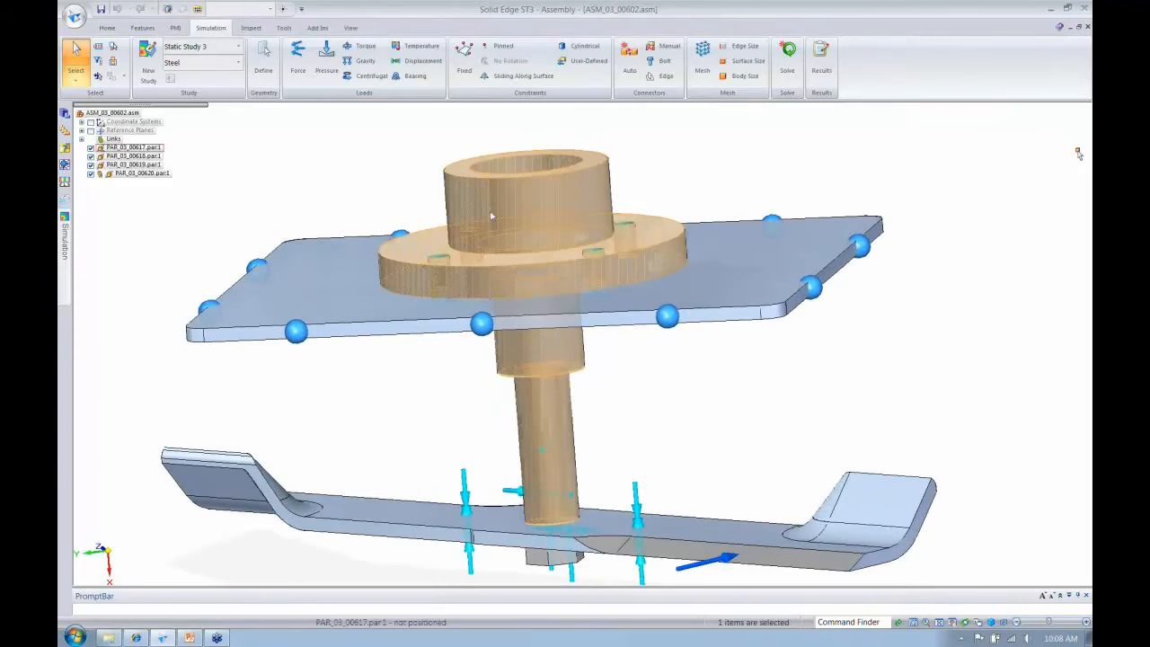
double_click(492, 216)
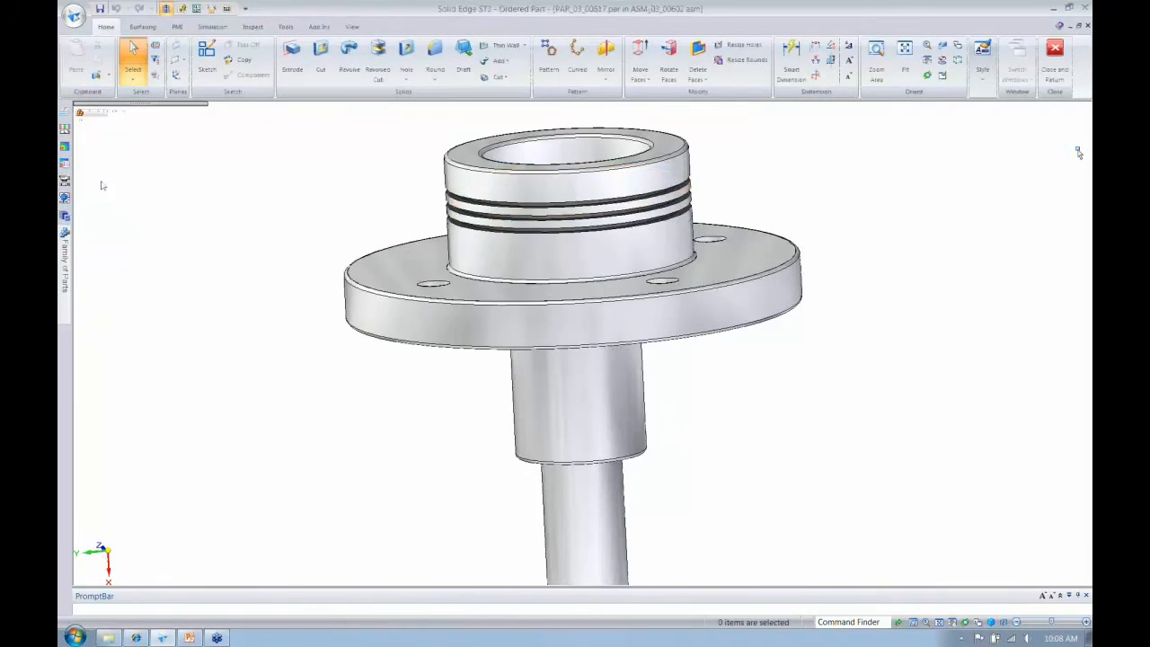
- Switch the spindle housing part to the Synchronous environment and create a live section on the Right (xz) reference plane
click(100, 180)
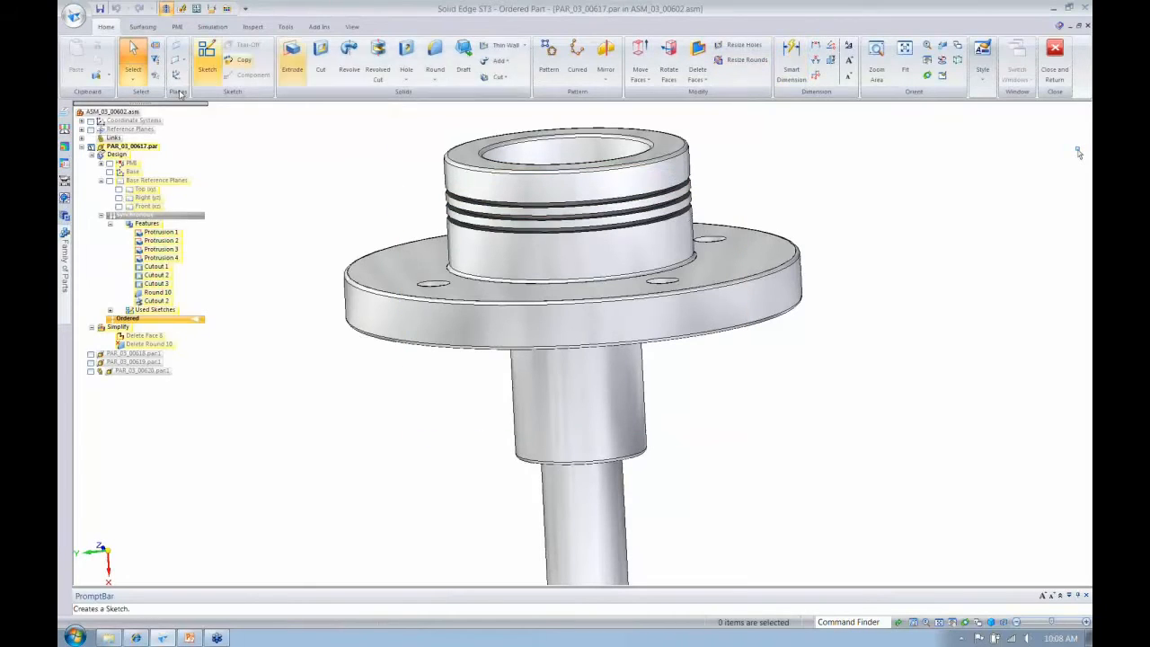
click(158, 216)
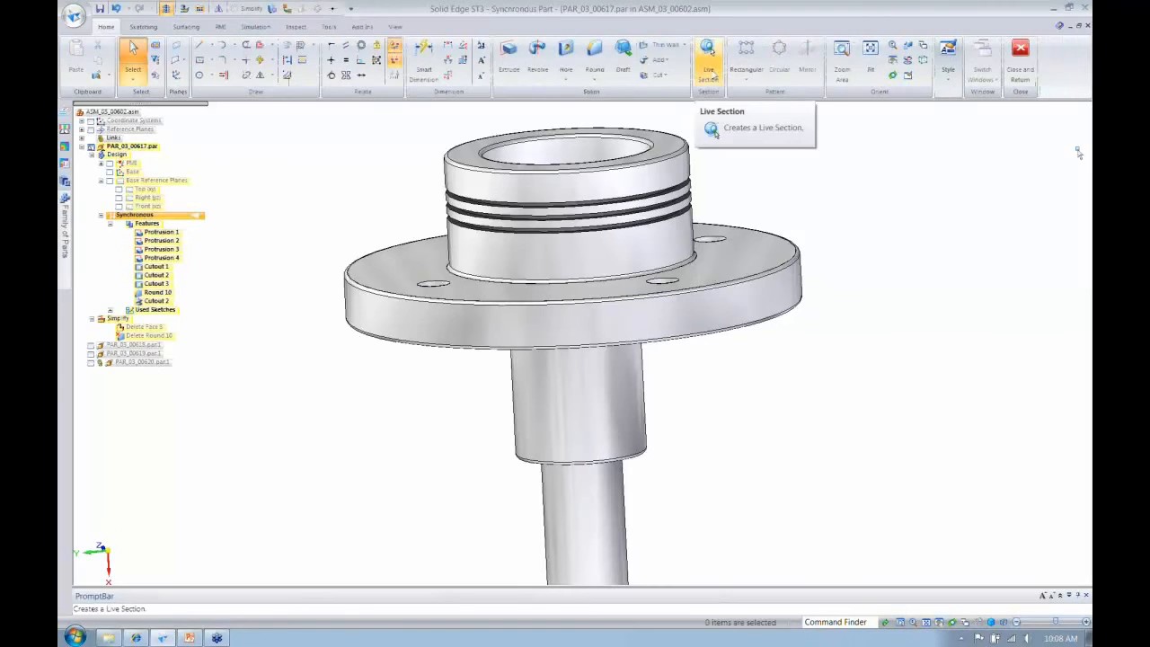
click(708, 70)
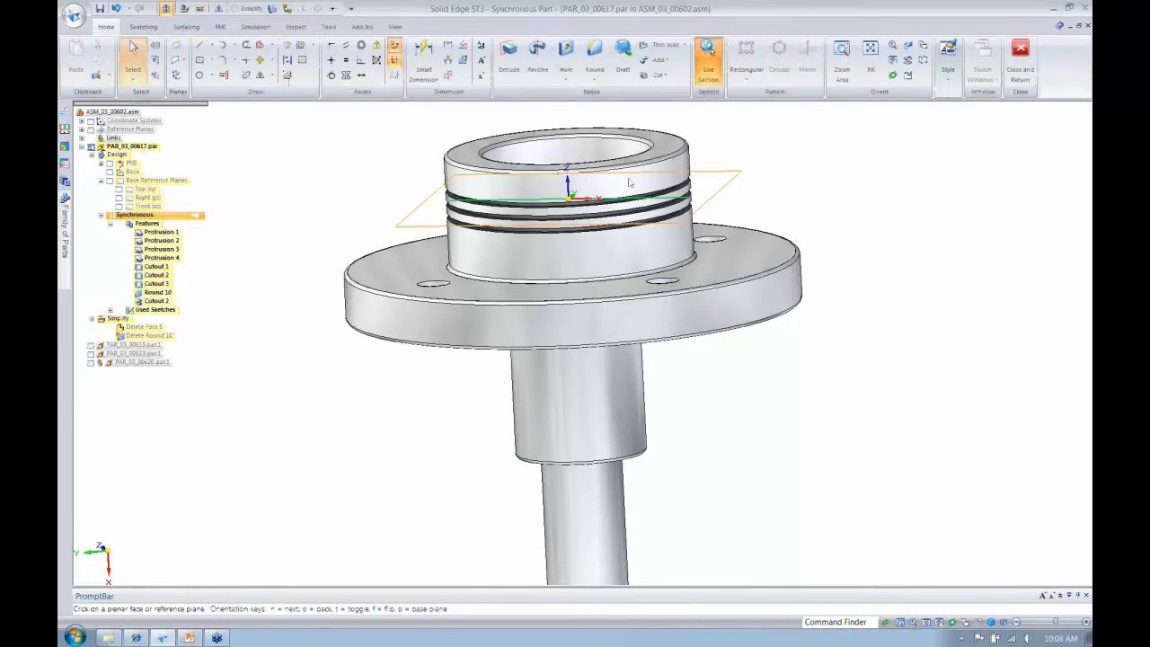
click(146, 198)
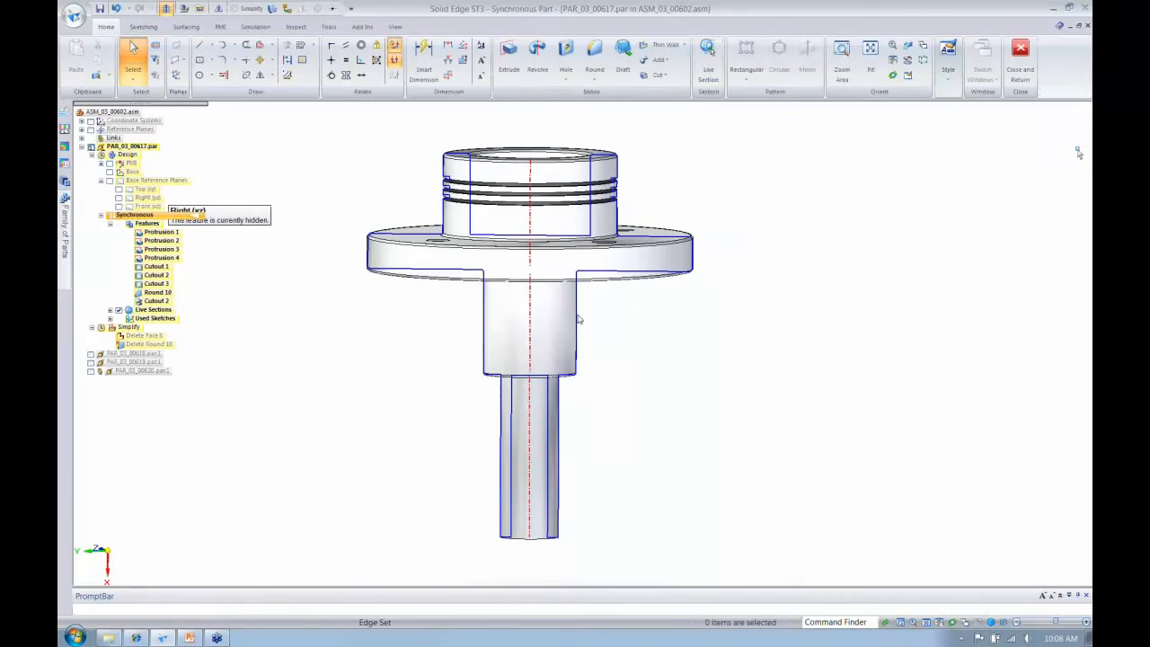
- Set the diameter of the cylinder directly below the spindle housing's flange to 70 mm
click(580, 318)
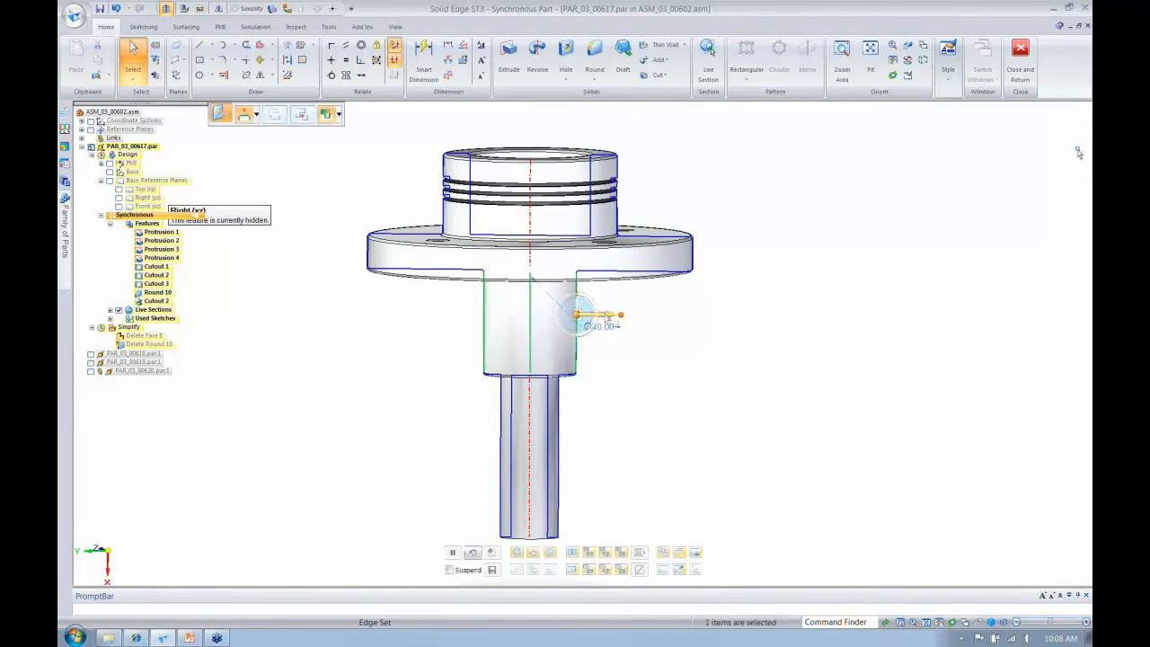
key(Escape)
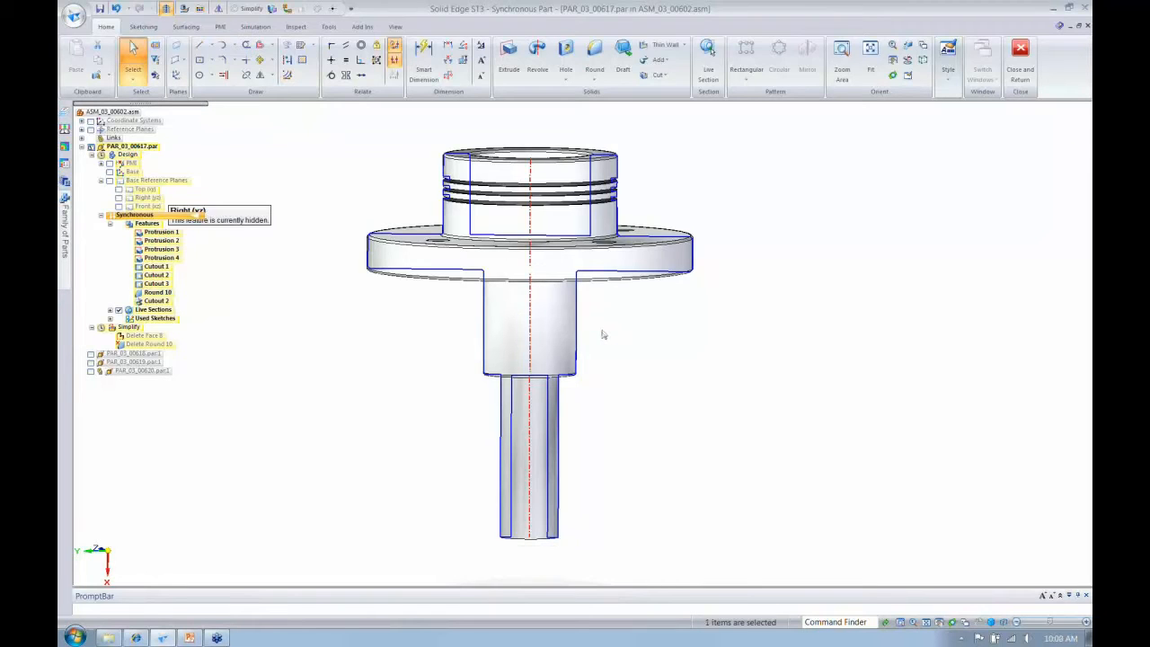
text(70)
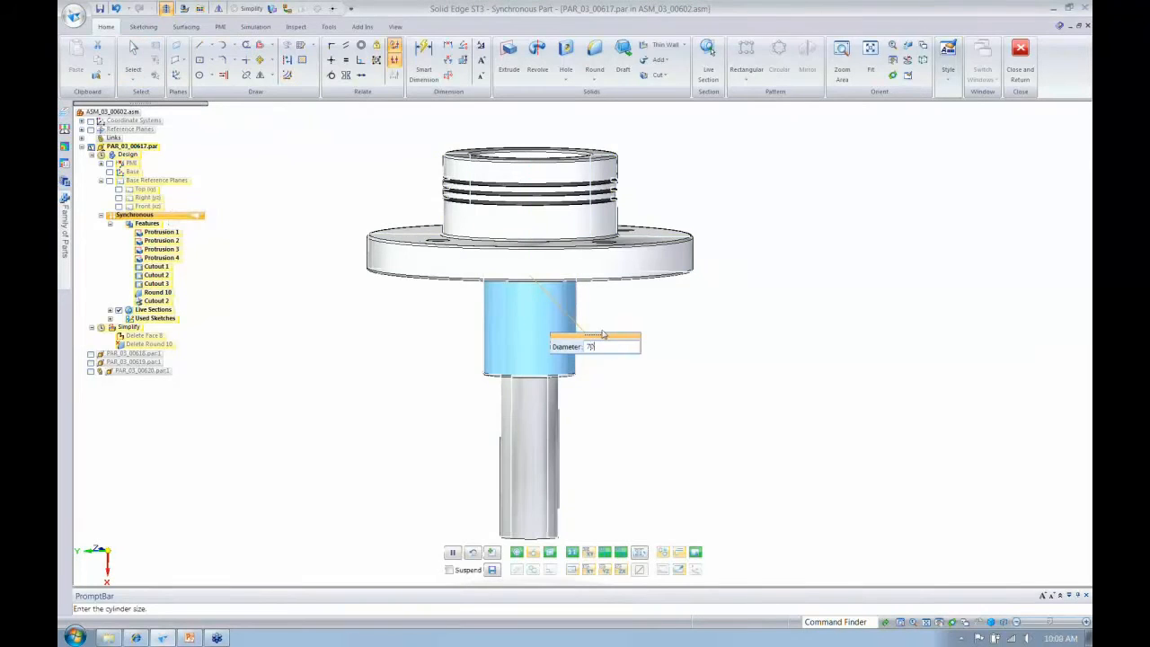
key(Return)
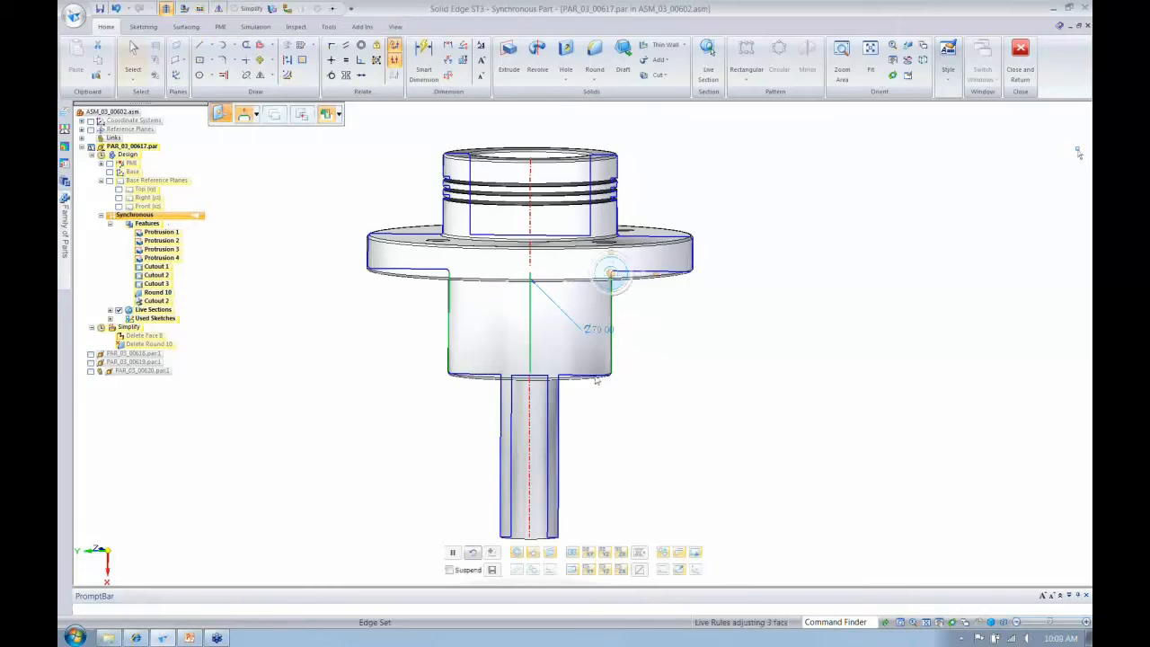
- Lengthen the 70 mm cylinder by moving its lower end face 40 mm down along the shaft
click(595, 378)
click(594, 410)
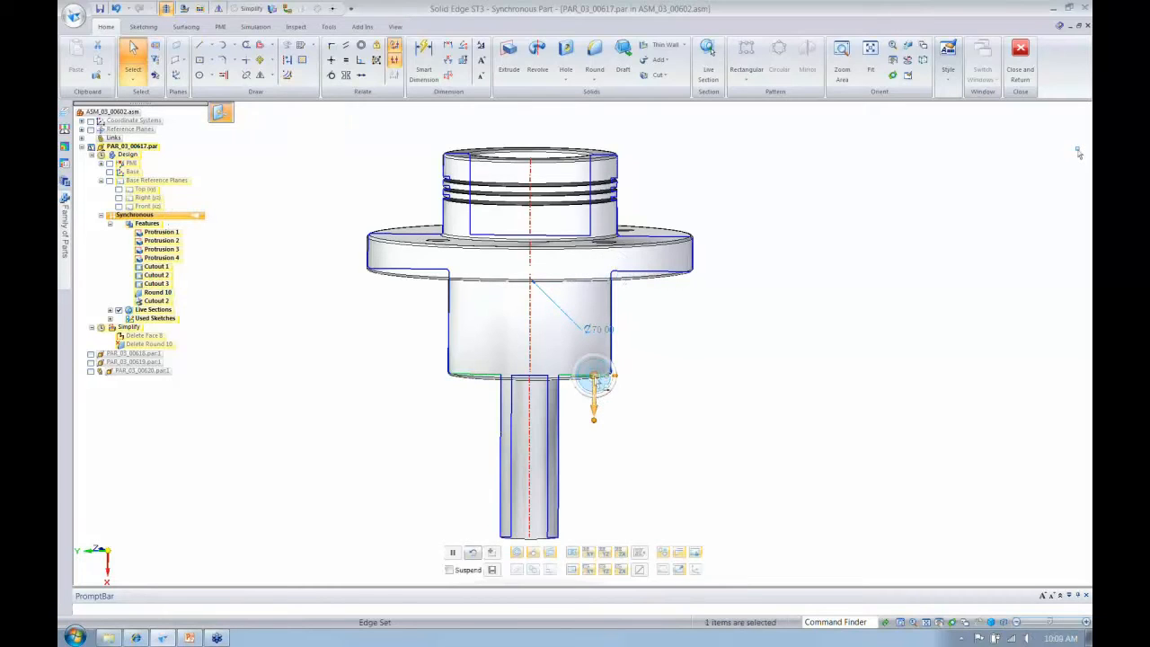
click(590, 464)
text(40)
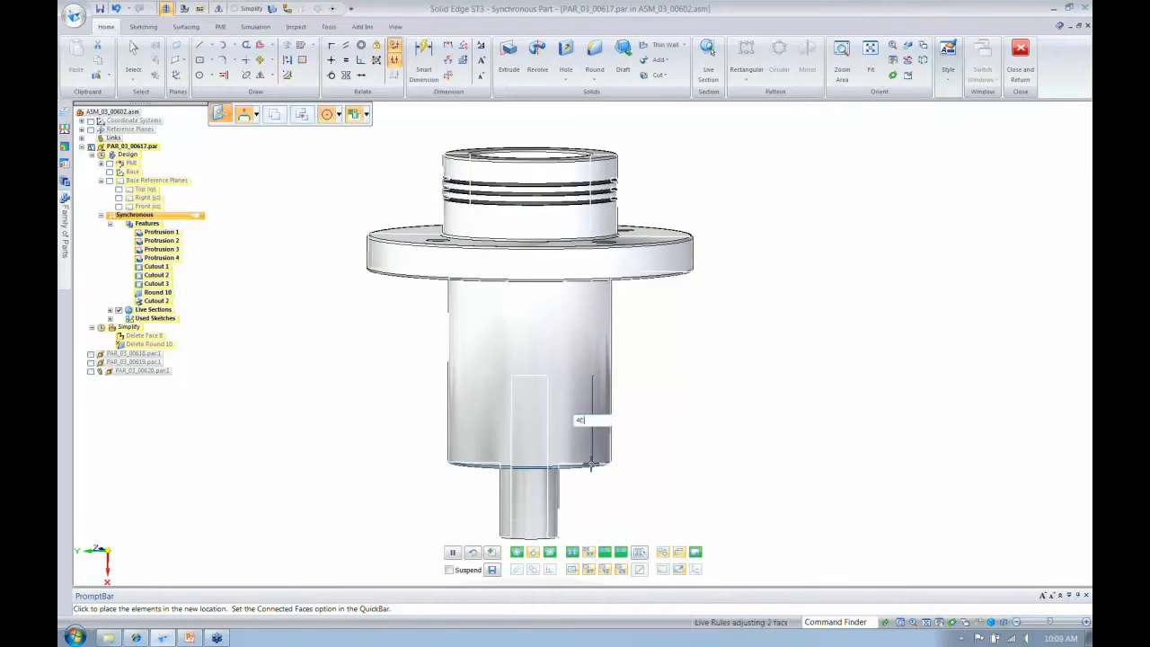
key(Return)
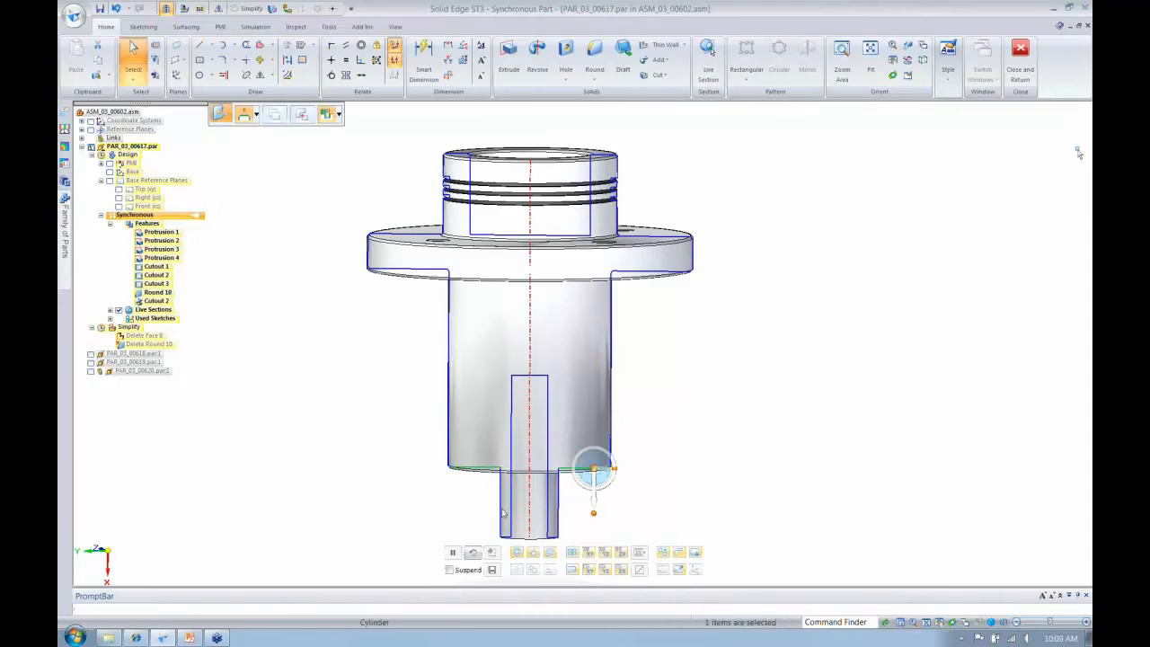
- Set the diameter of the lower shaft section below the 70 mm cylinder to 60 mm
click(500, 509)
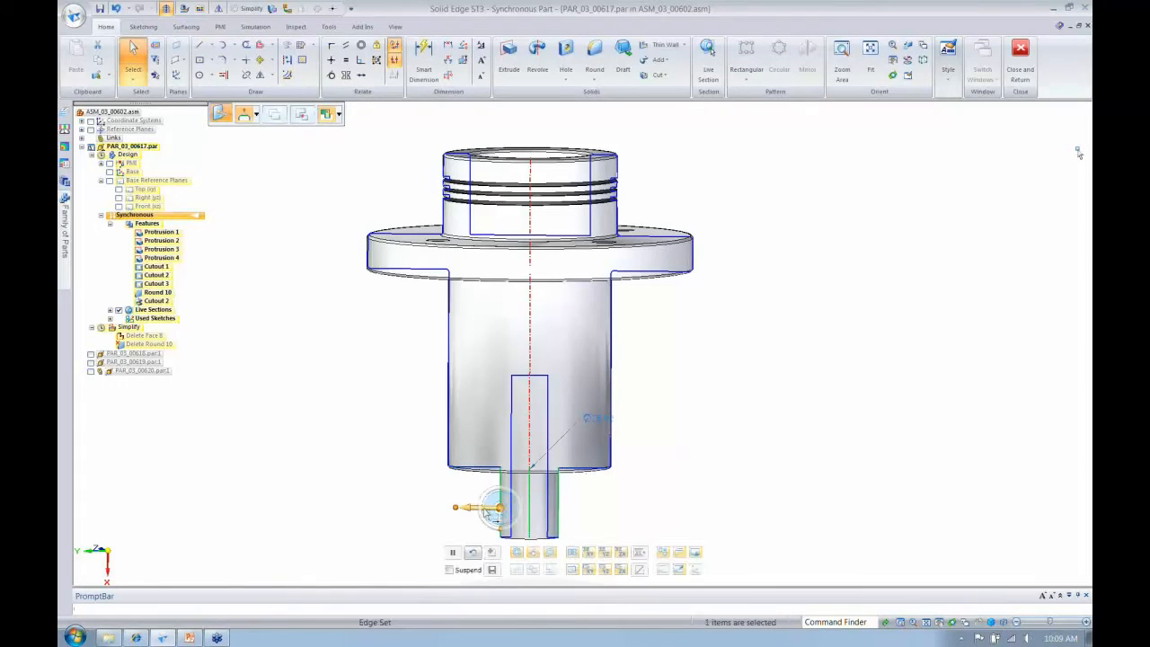
click(601, 423)
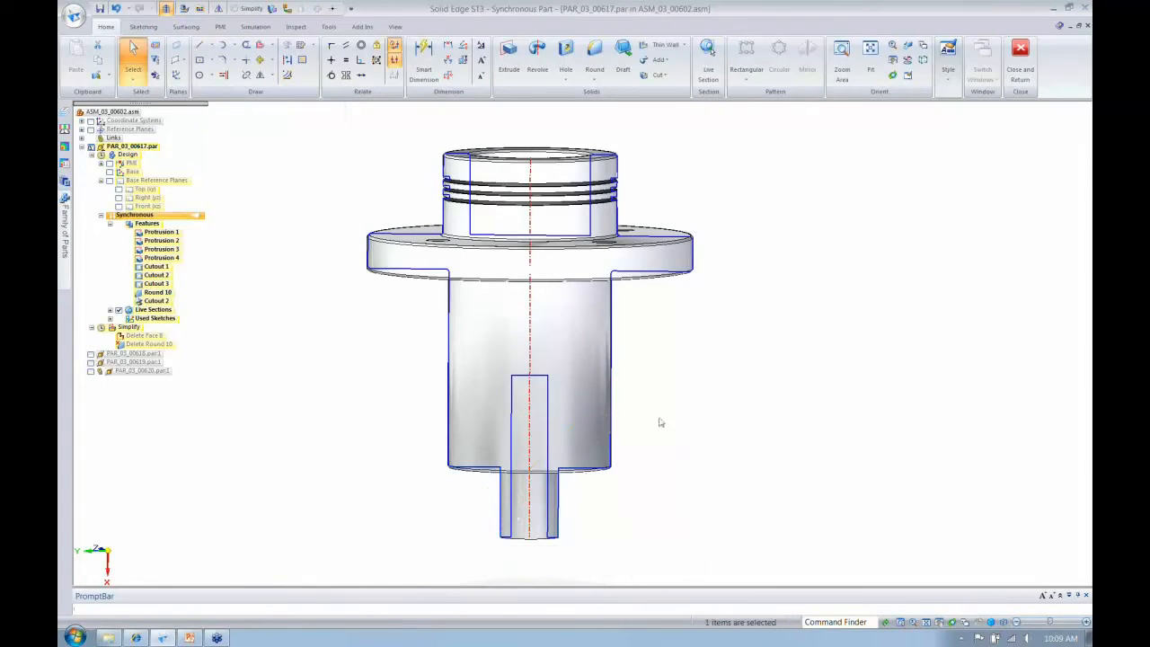
text(60)
key(Return)
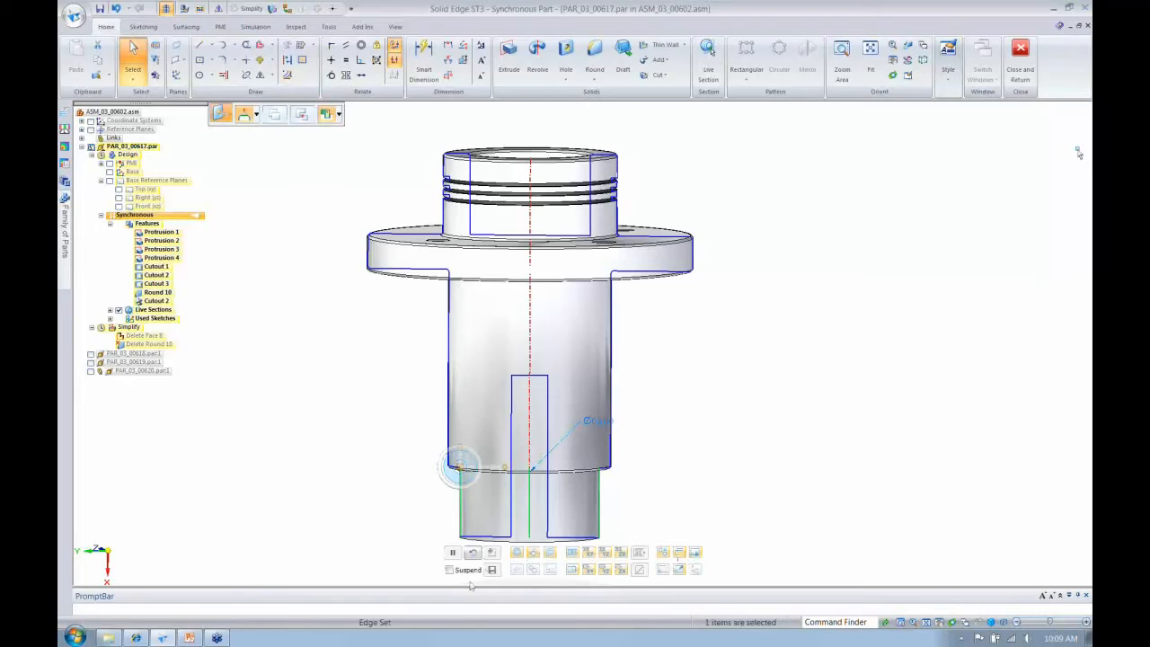
- Close the part, return to the assembly, and solve Static Study 3 with the modified spindle housing
click(1021, 54)
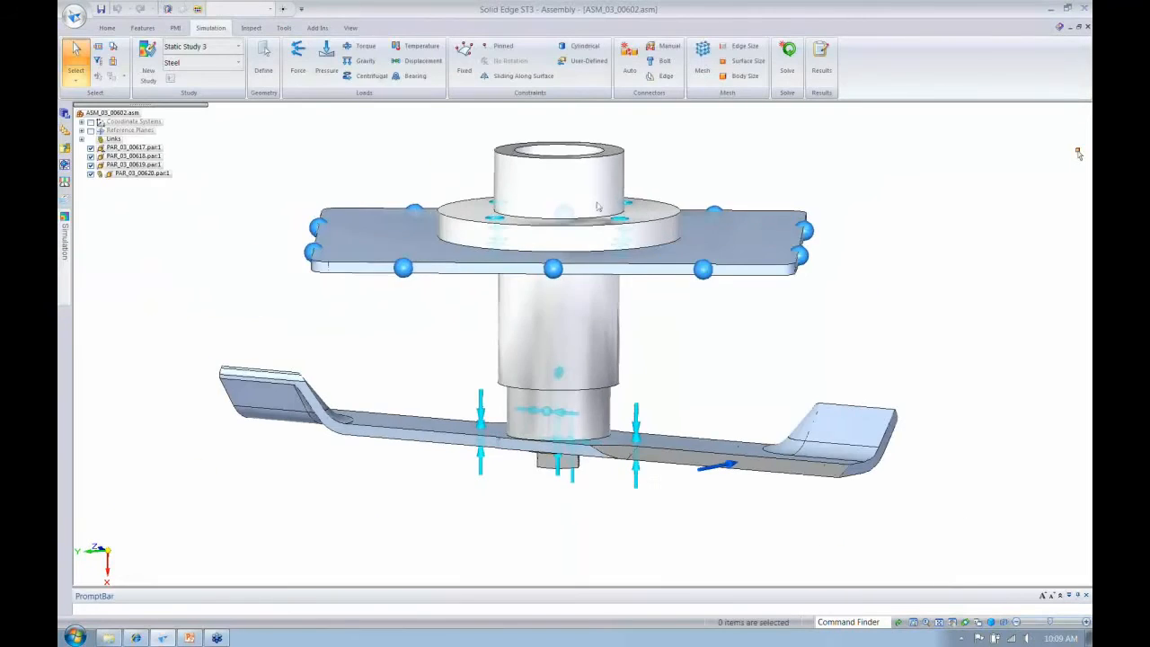
click(784, 70)
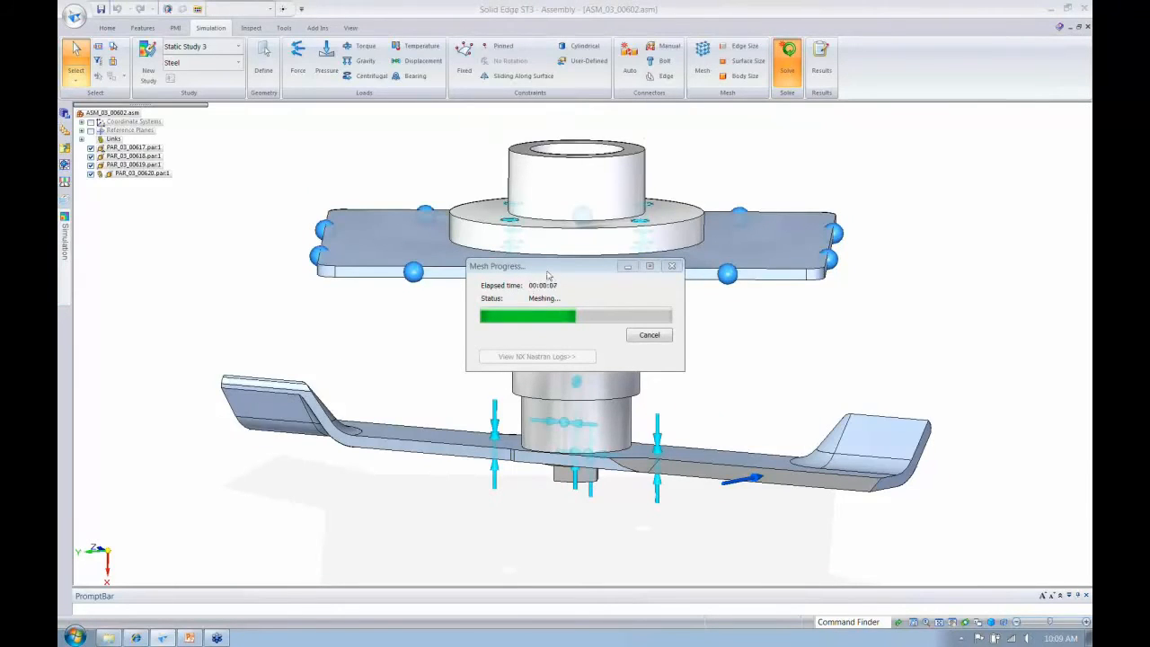
drag(548, 275, 179, 101)
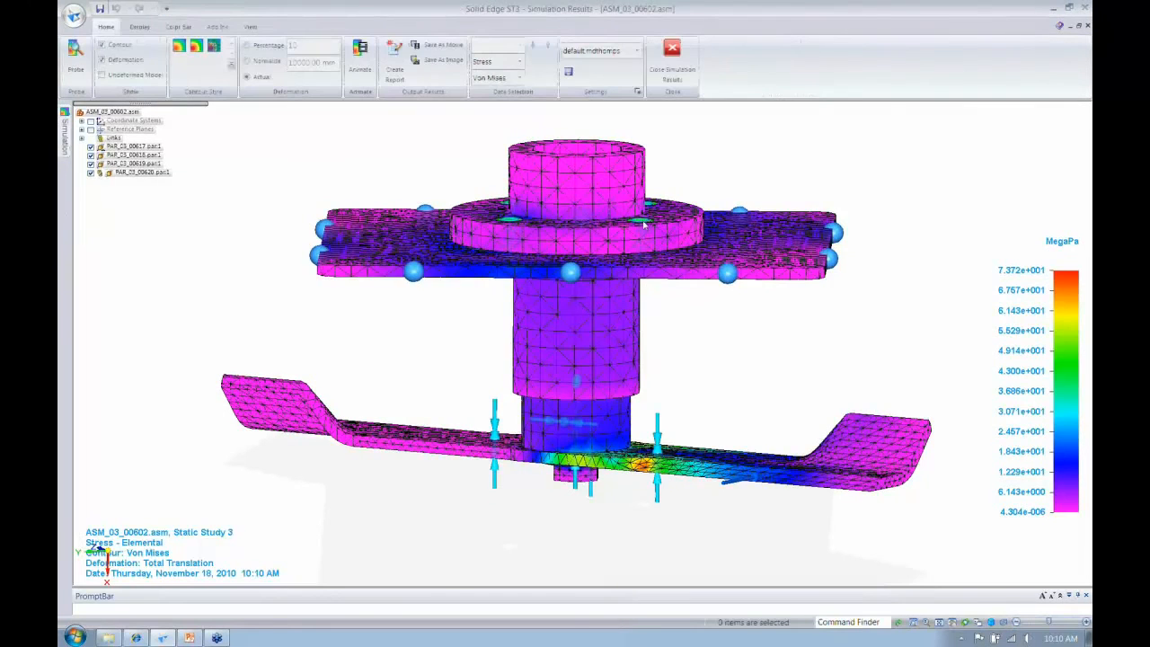
- Examine the Von Mises stress plot around the plate, spindle and blade, and expand Static Study 3's results in the simulation tree
middle_drag(643, 226, 644, 236)
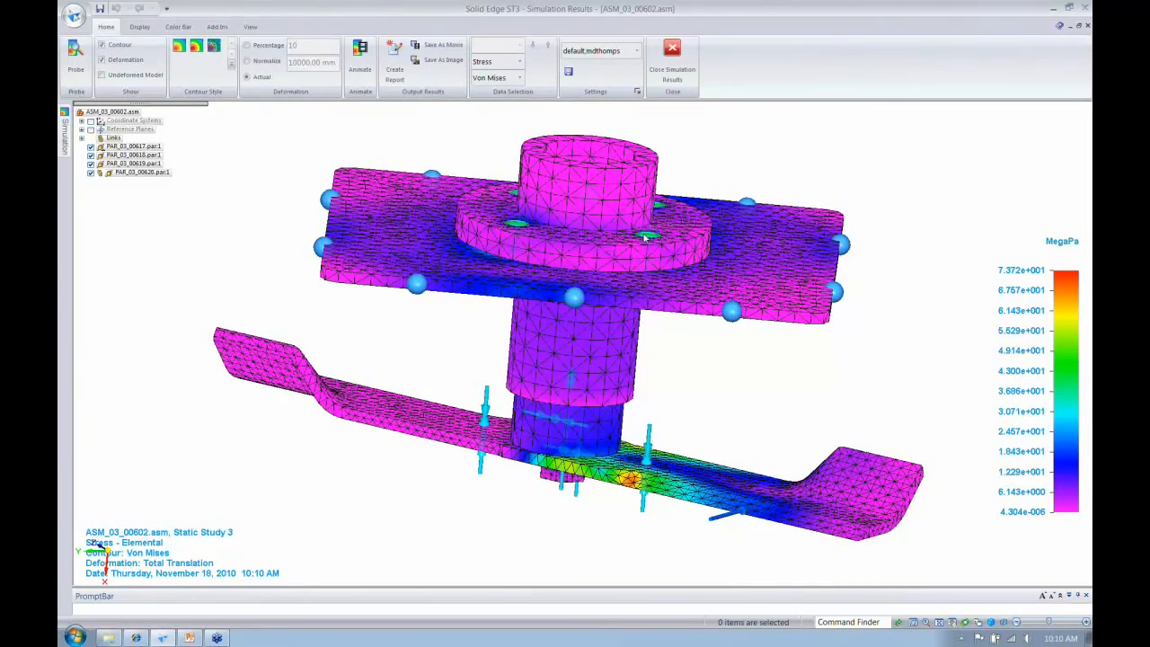
middle_drag(643, 235, 665, 291)
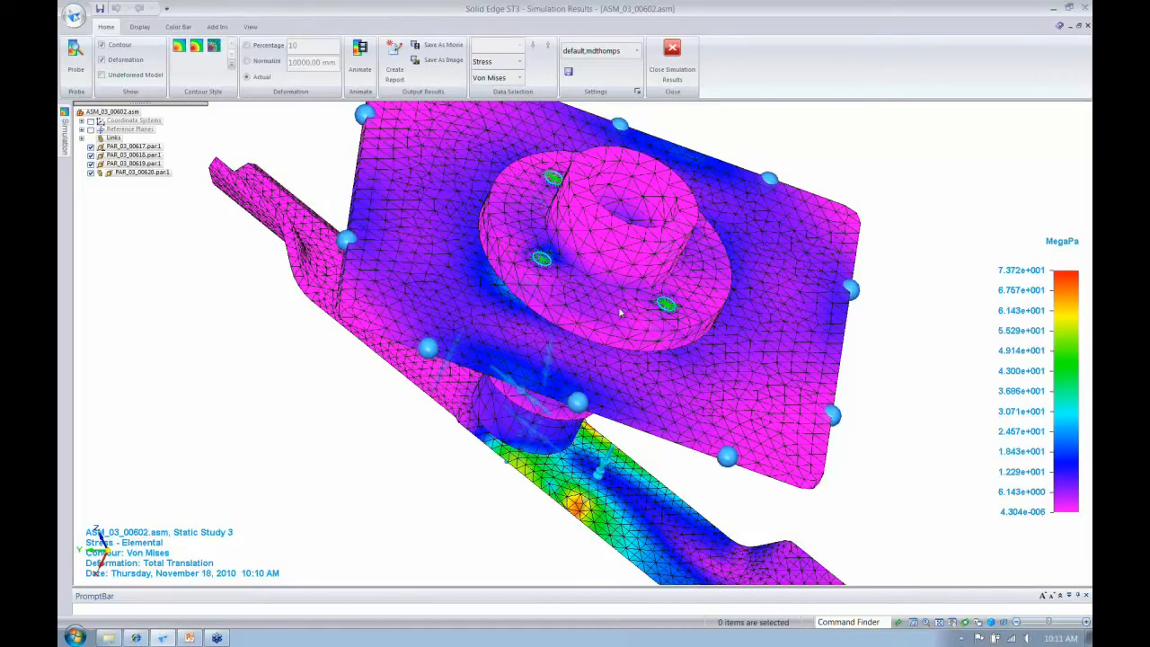
middle_drag(620, 312, 842, 433)
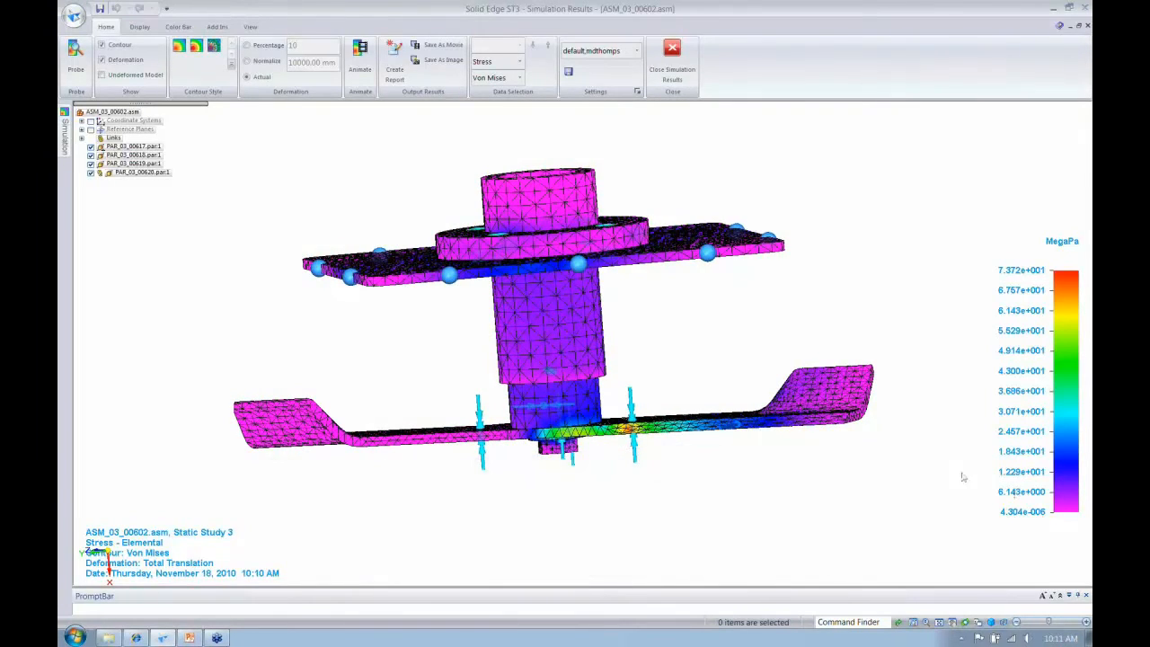
middle_drag(962, 476, 694, 389)
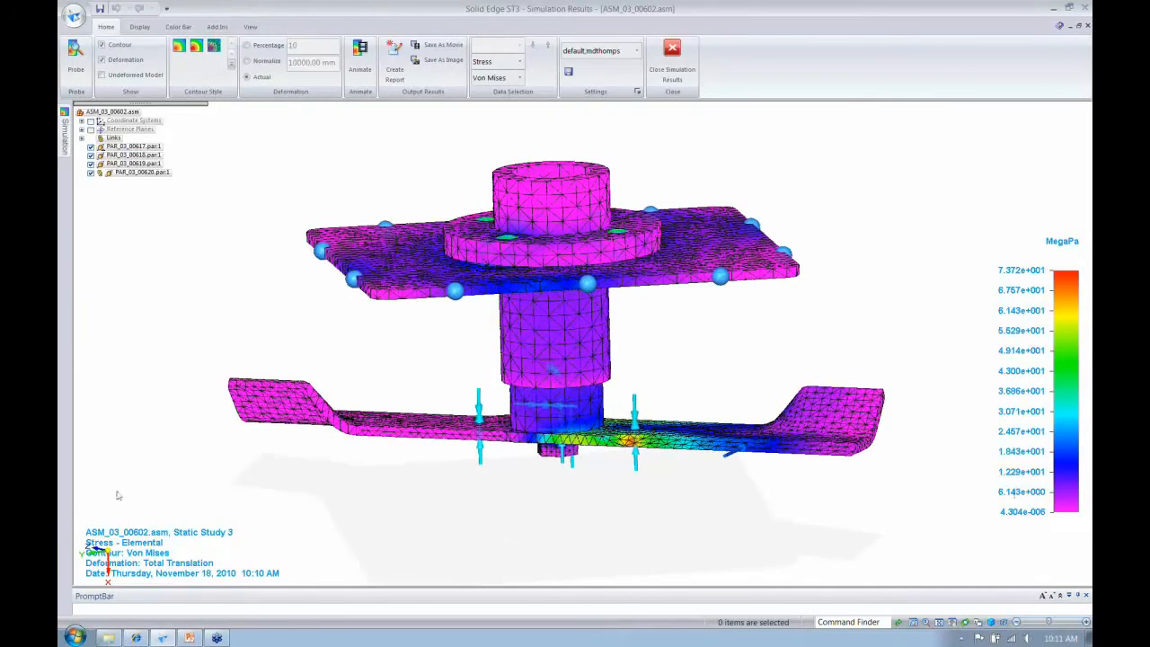
mouse_move(65, 130)
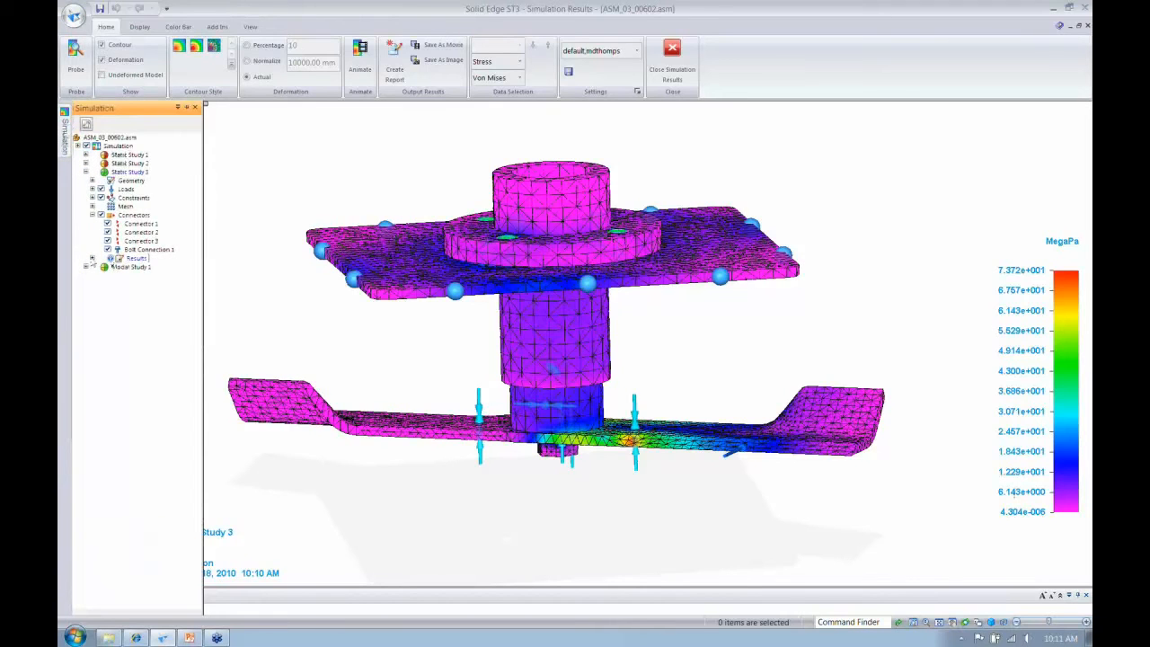
click(92, 258)
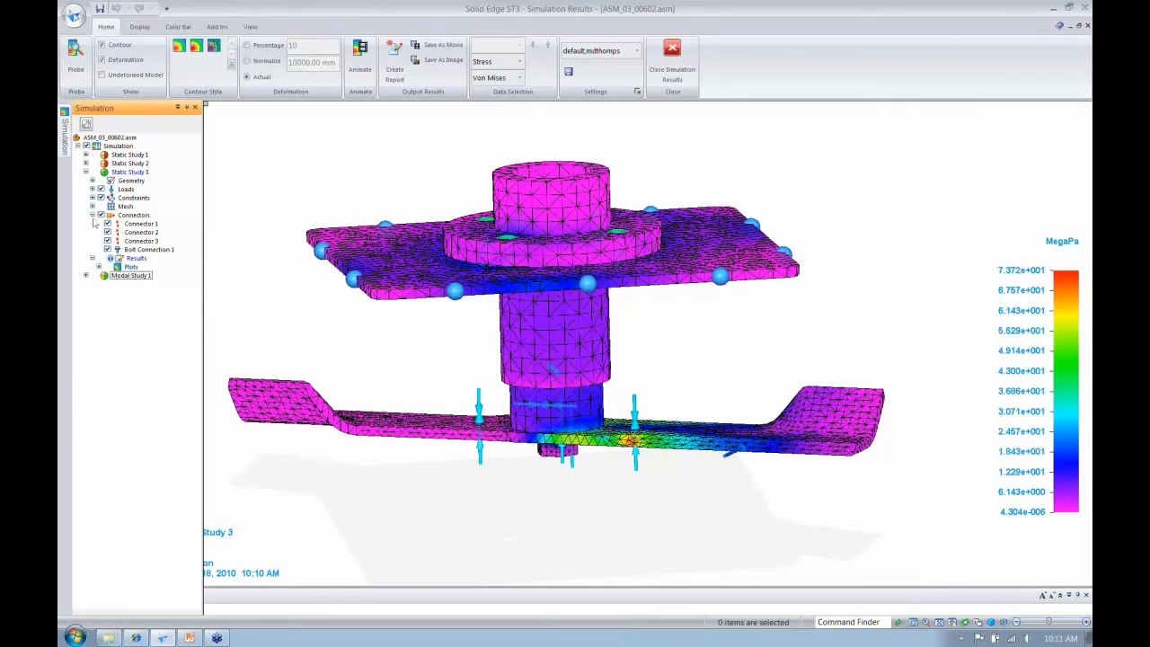
click(275, 160)
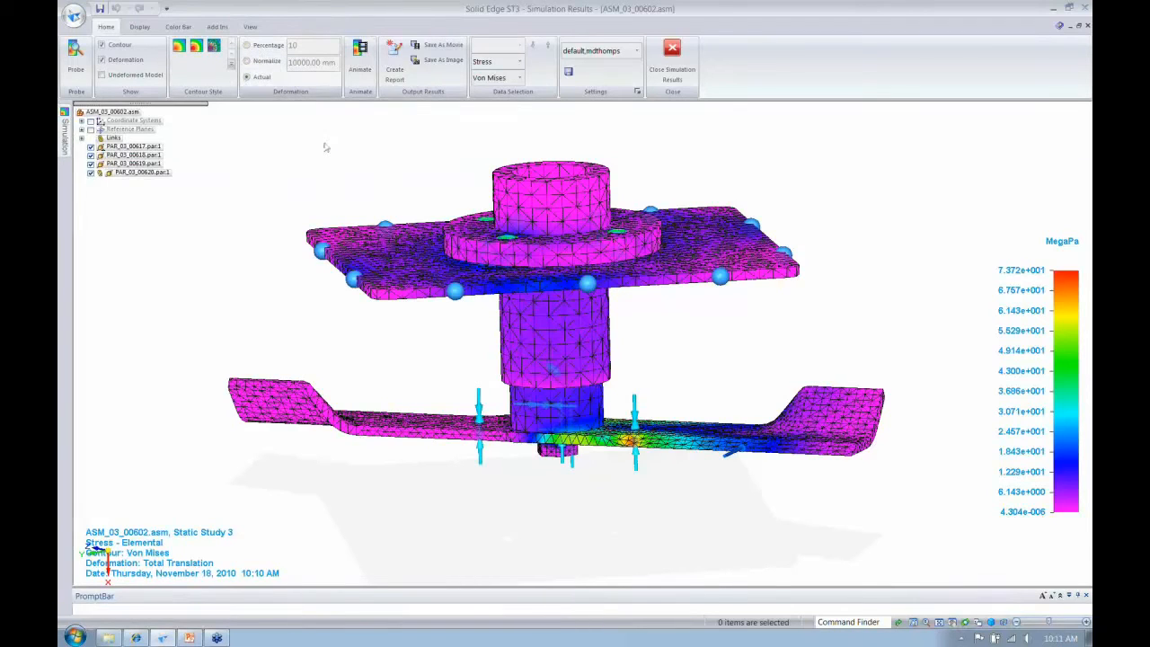
- Display the deformation at 10 percent, animate the stress result, and return the deformation to actual scale
click(247, 46)
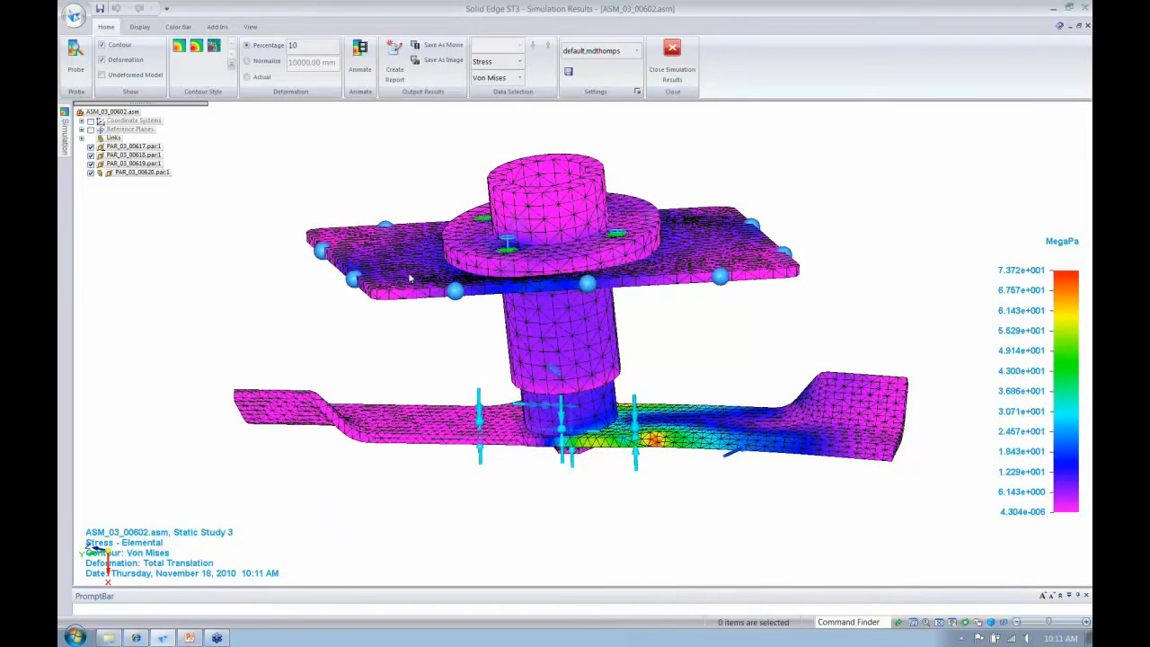
middle_drag(410, 278, 399, 276)
click(359, 56)
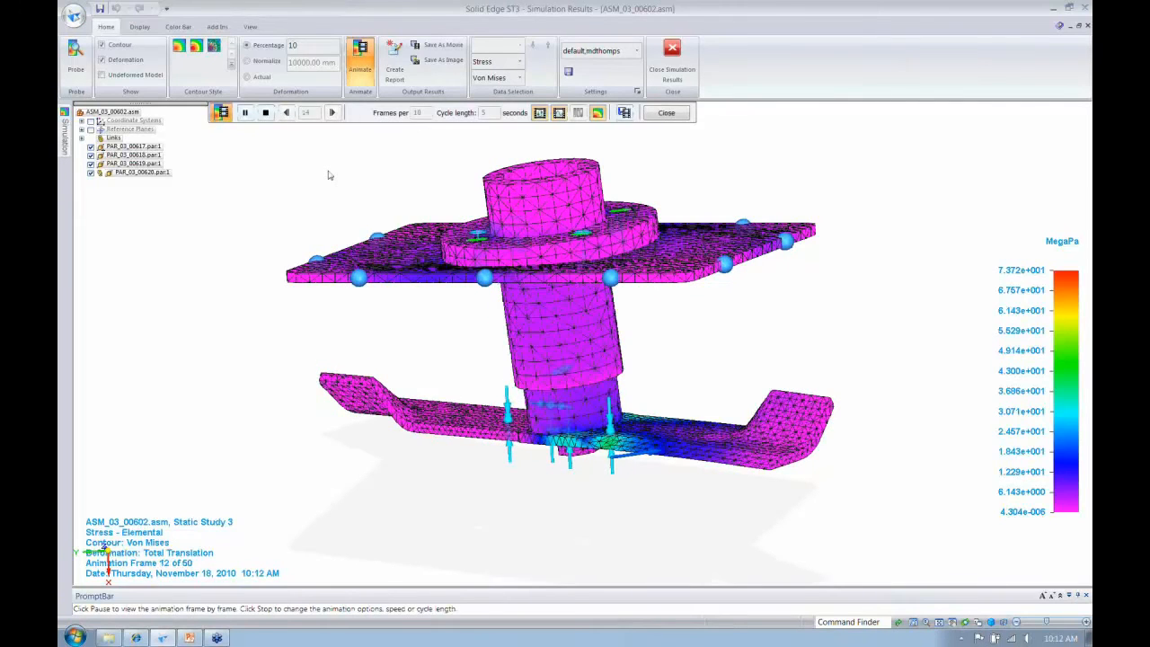
click(254, 80)
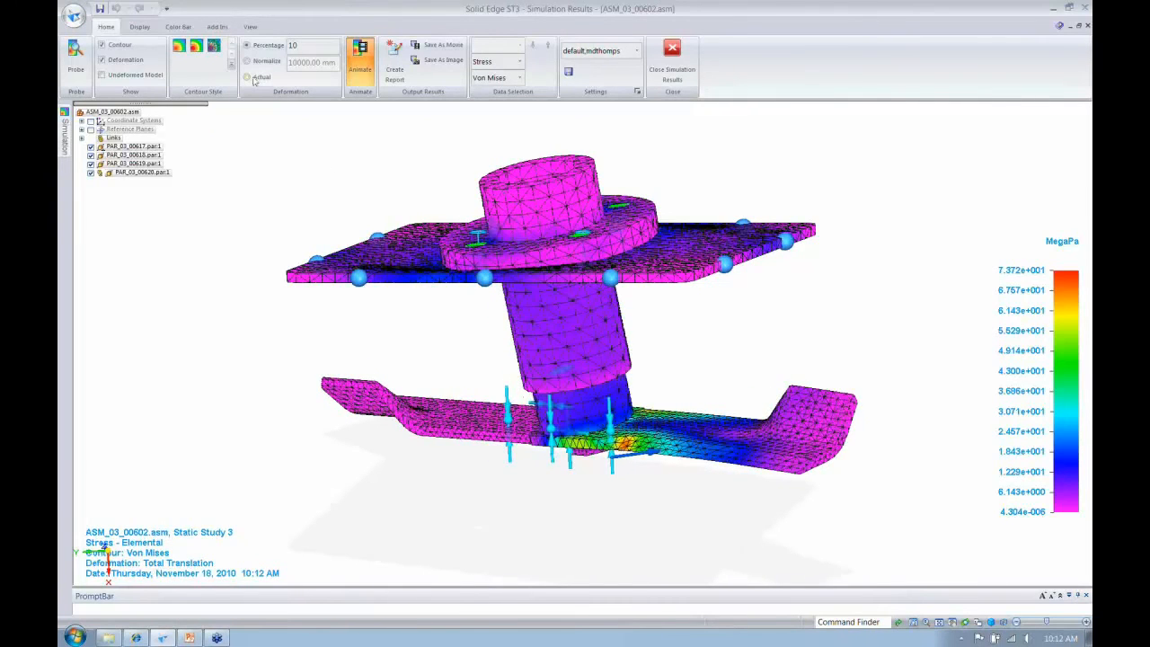
click(254, 80)
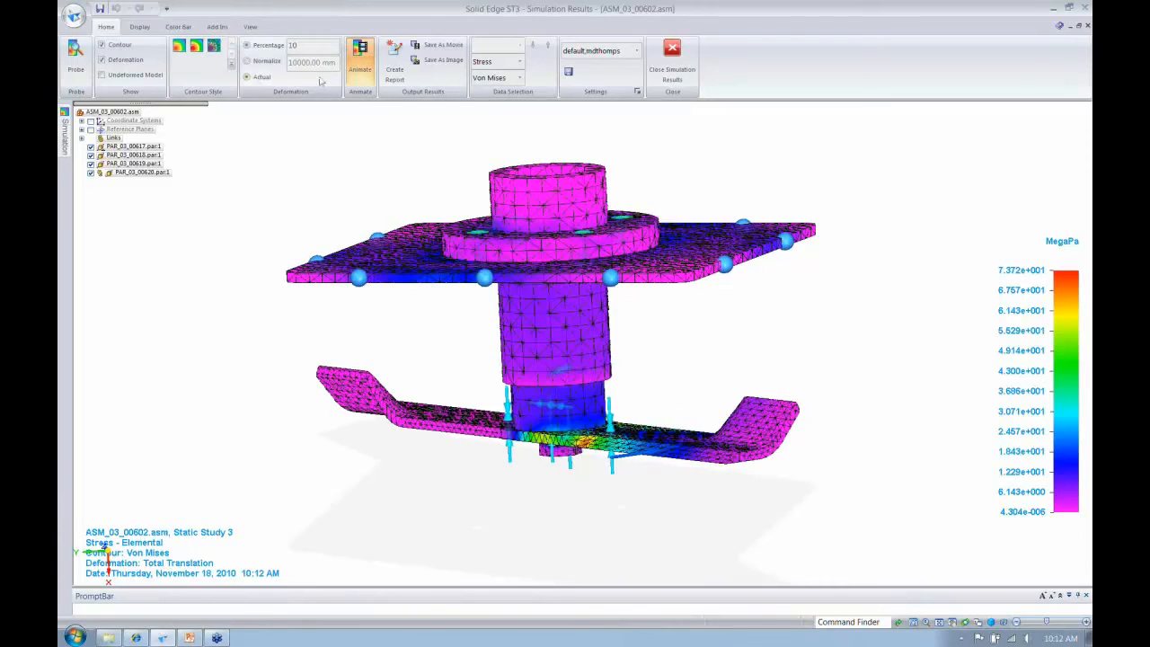
- Create a Word 2007 simulation report of the results with the author's name filled in
click(394, 70)
text(Madison Rya)
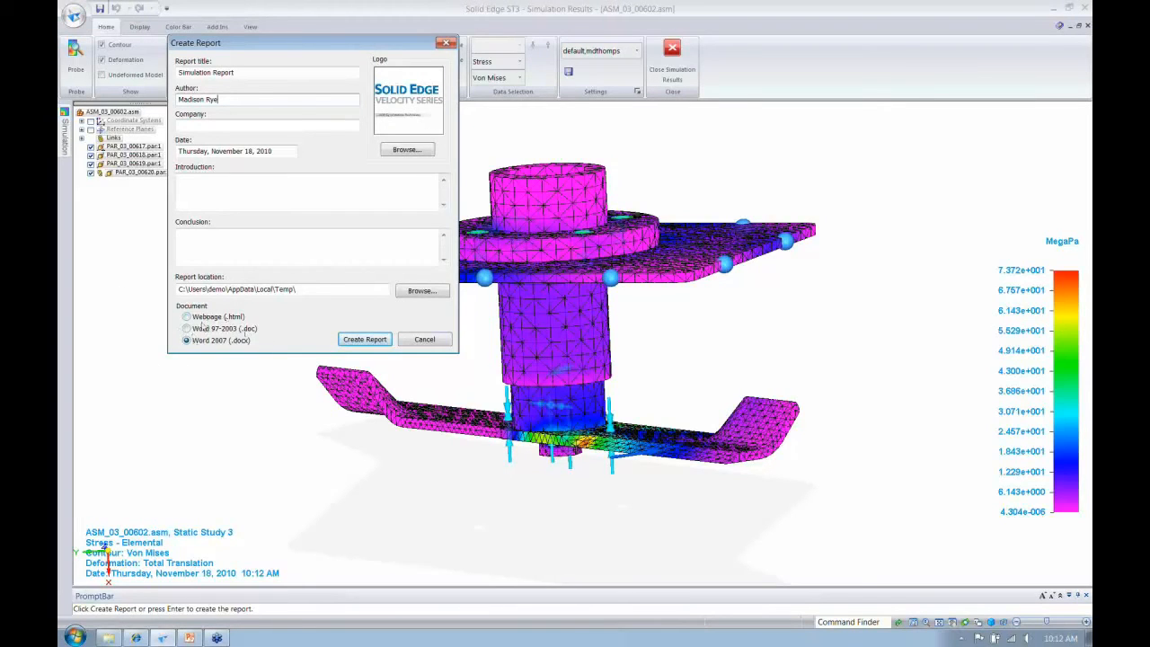
click(349, 341)
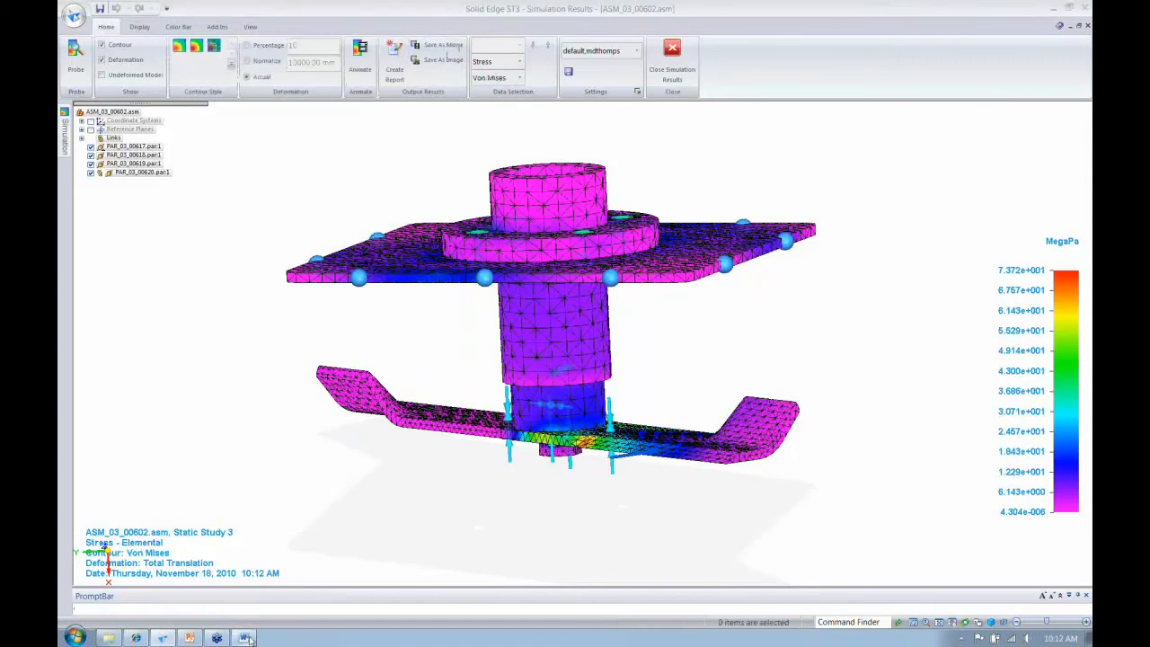
- Open the generated simulation report in Word, look through its pages, and close it
click(244, 636)
mouse_move(1087, 144)
mouse_down()
mouse_move(1088, 441)
mouse_move(1088, 135)
mouse_up()
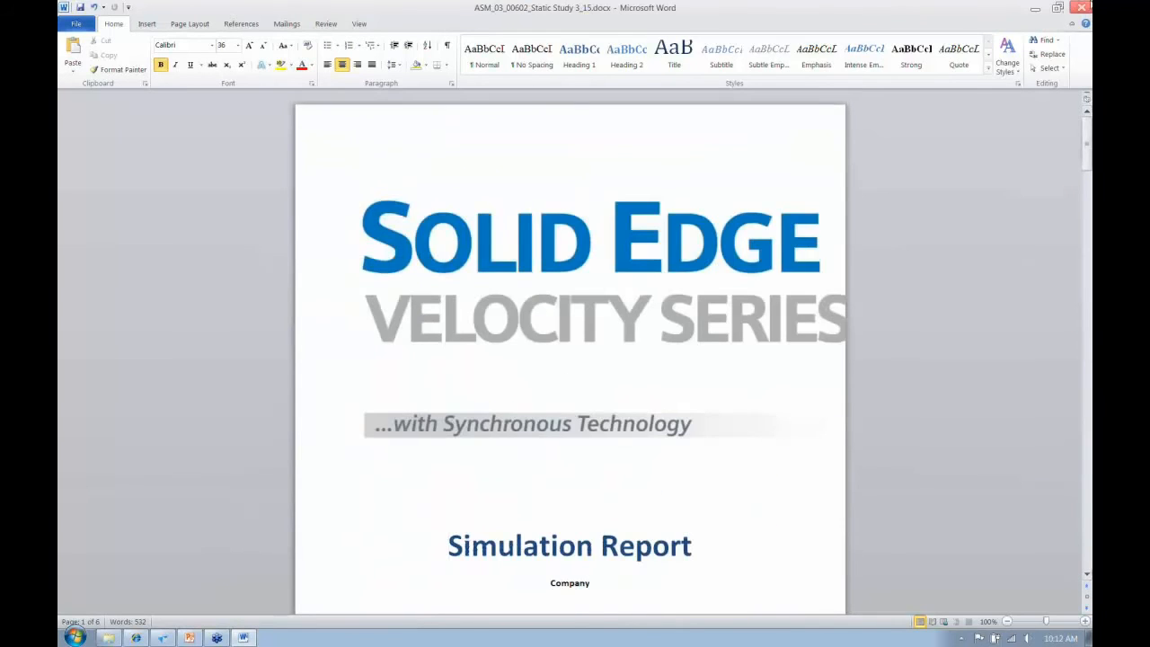
click(1081, 7)
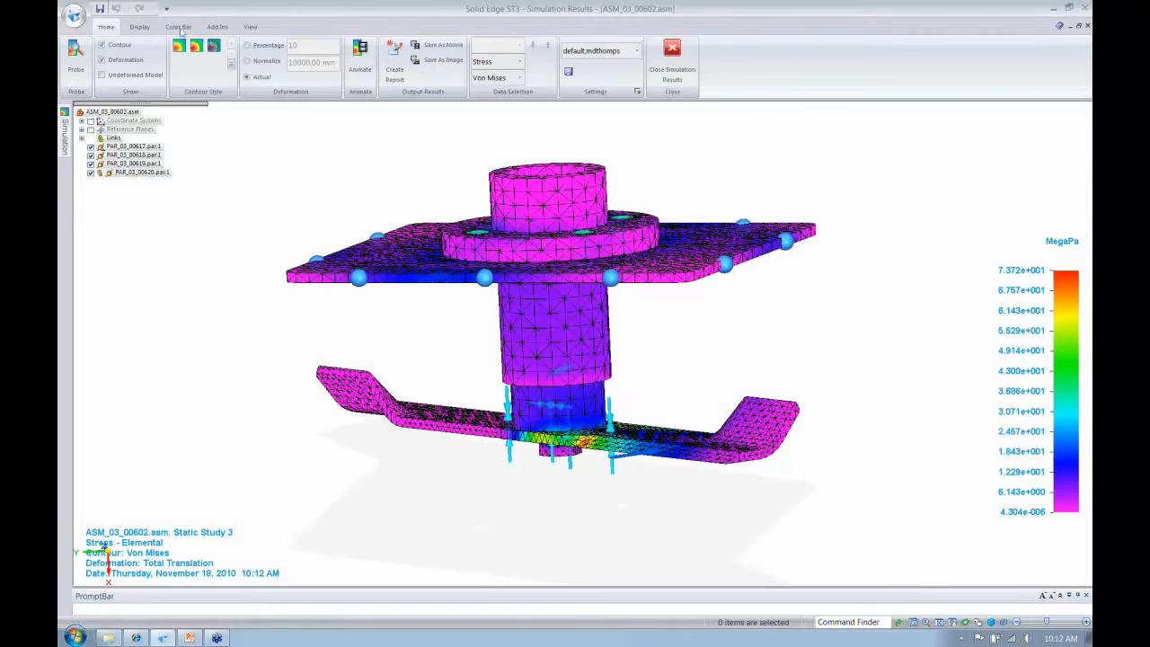
- Review the color bar's spectrum options and keep the Structural spectrum
click(184, 28)
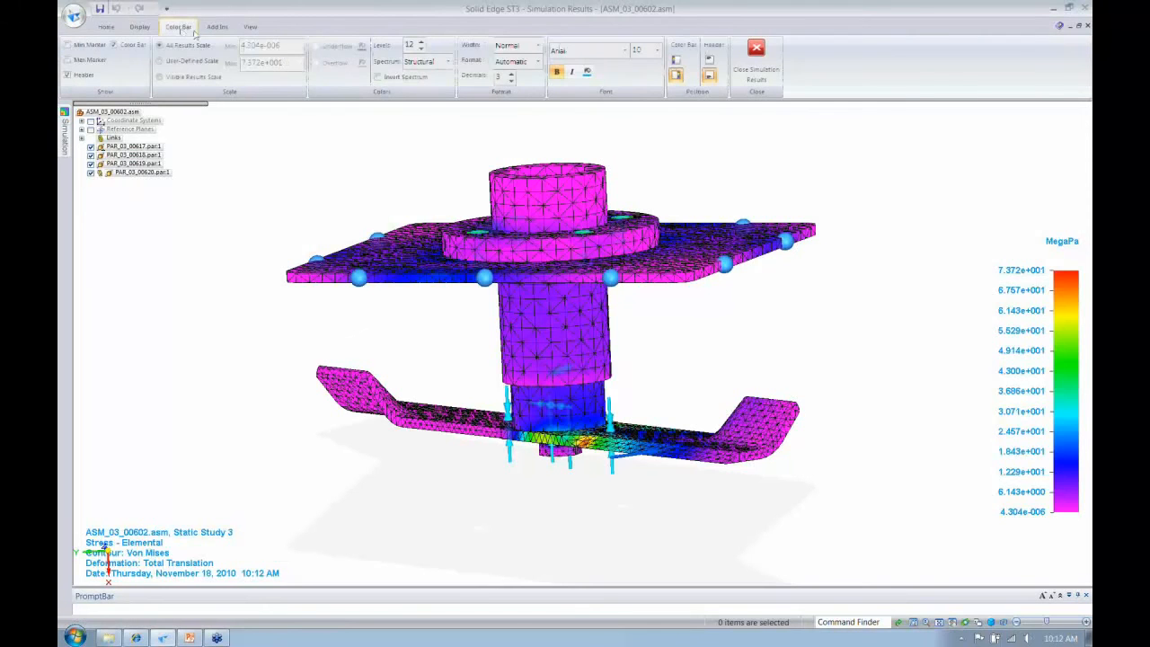
click(438, 61)
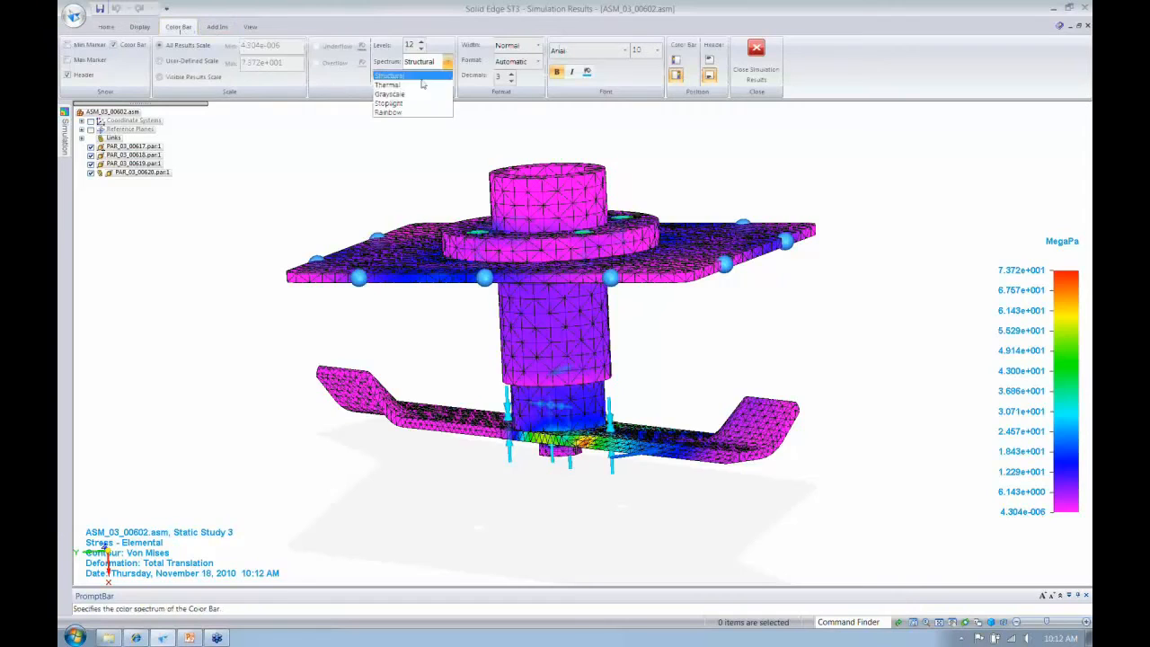
click(416, 96)
click(389, 77)
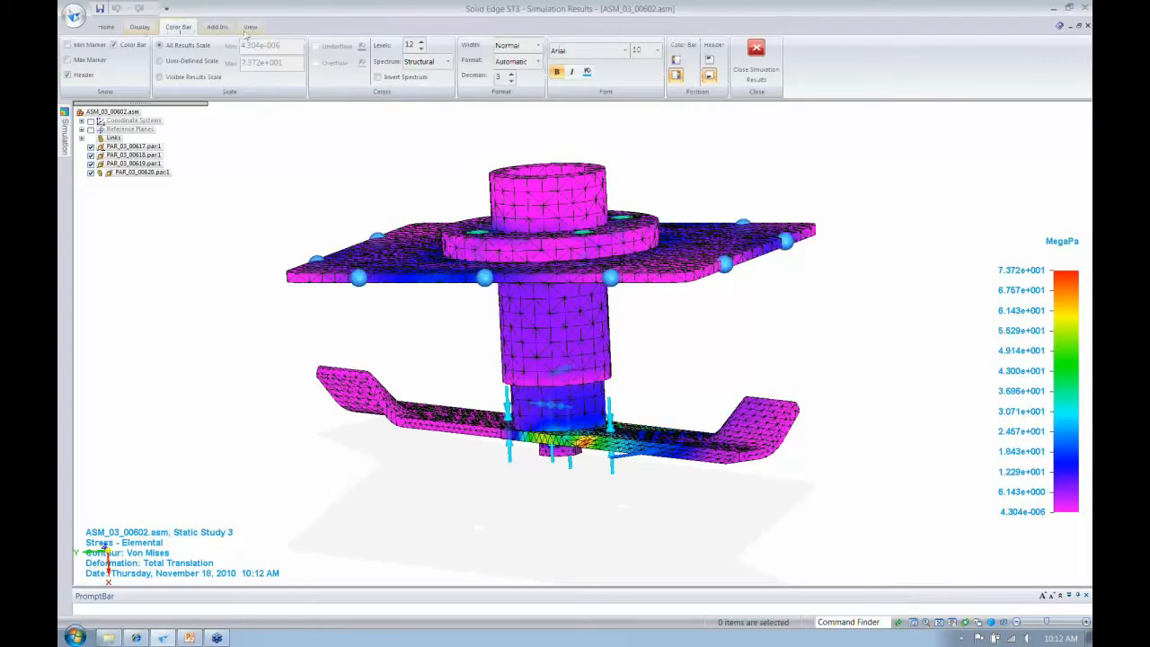
- Expand Static Study 3's mesh entries, check the spectrum choices again, and go back to the main results commands
mouse_move(65, 138)
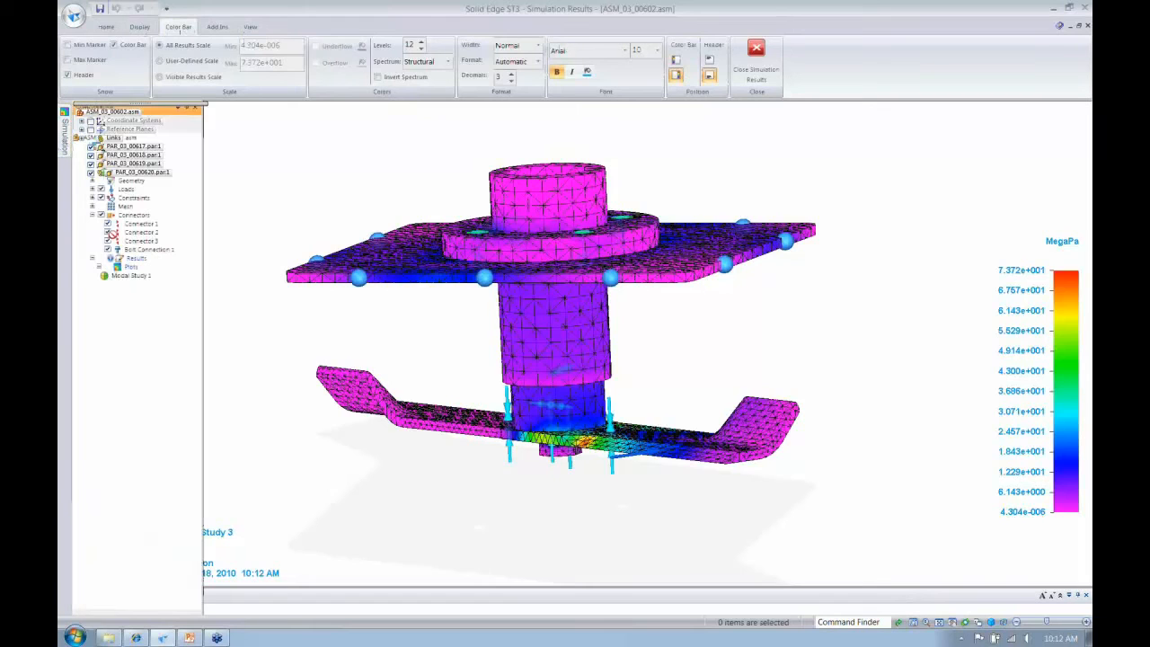
click(91, 207)
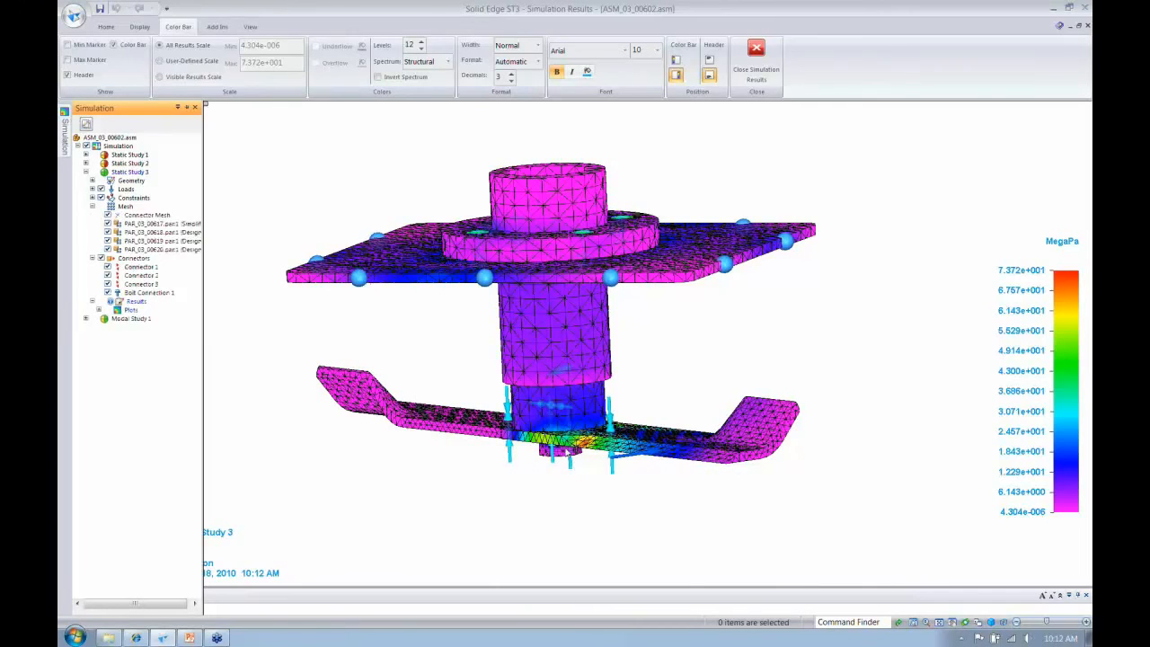
click(625, 51)
click(448, 63)
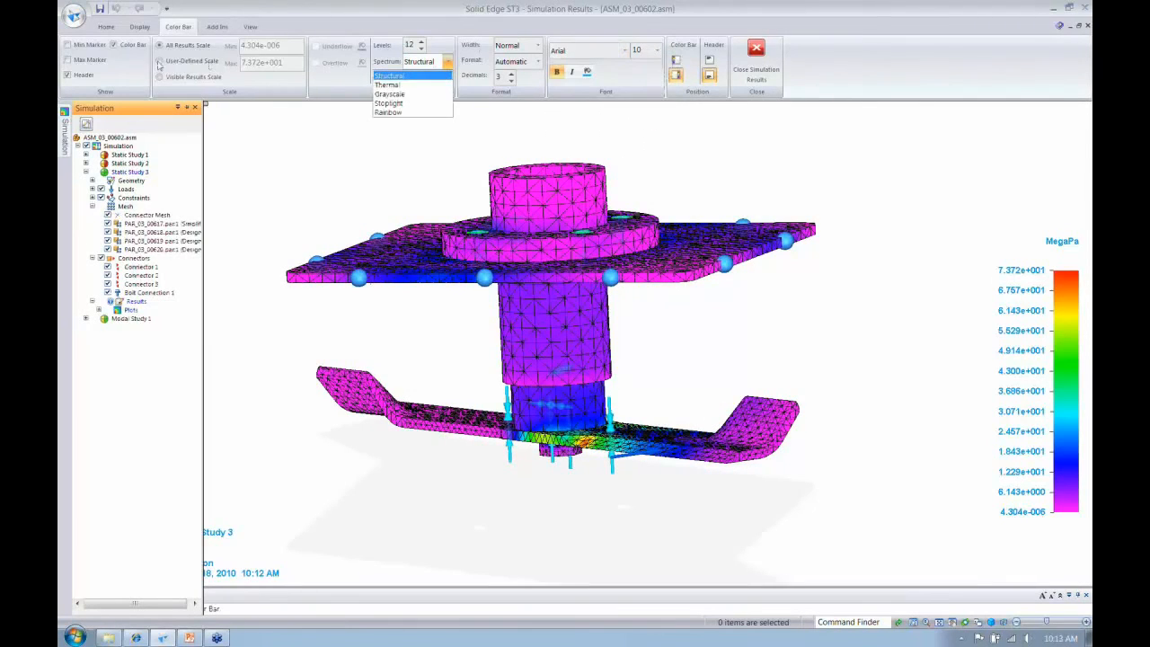
click(105, 26)
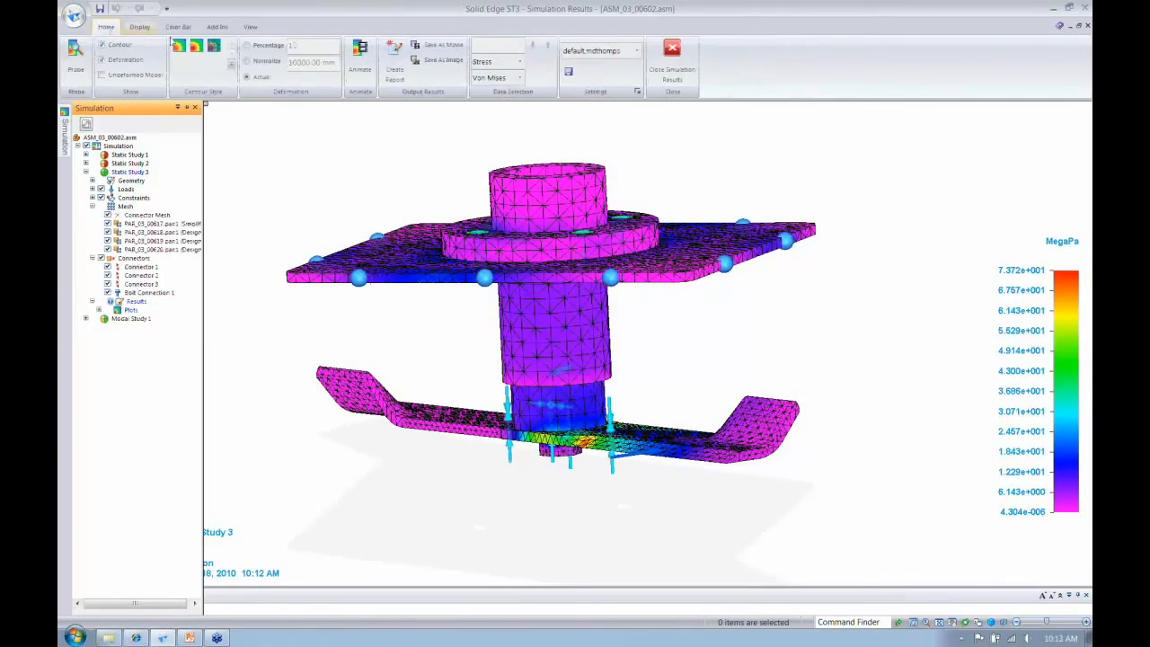
- Switch Static Study 3's results to the Displacement, Total Translation plot and animate it
click(505, 62)
click(495, 75)
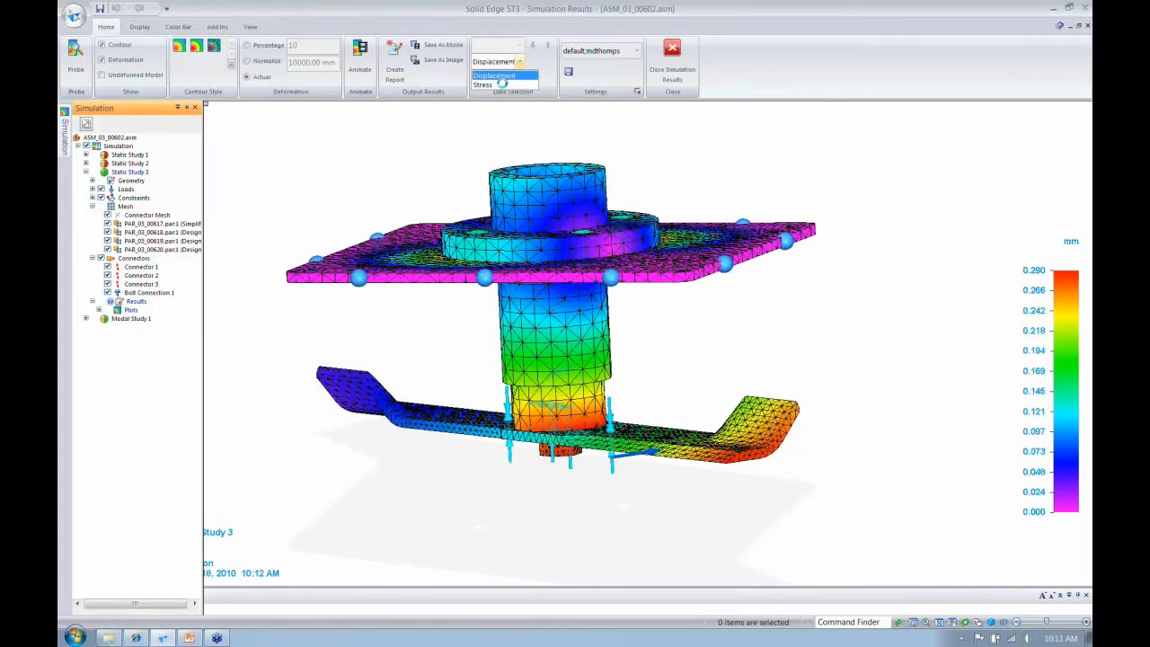
click(358, 70)
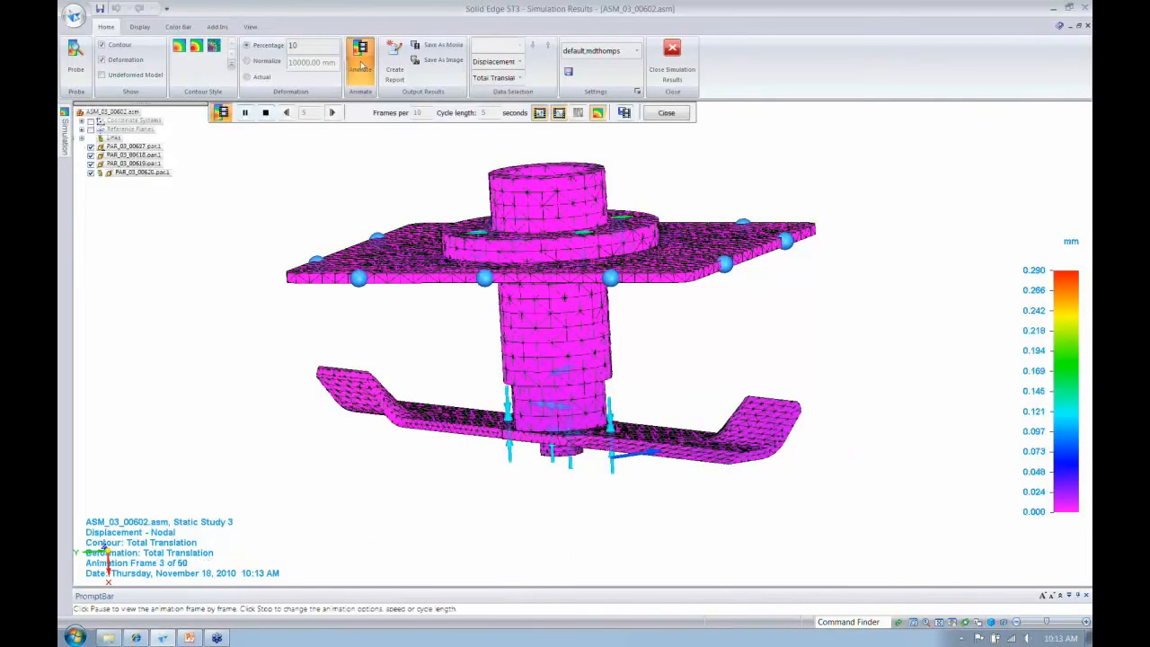
- Stop the displacement animation and compare the actual deformation with the deformation scaled to a percentage of 10
click(265, 112)
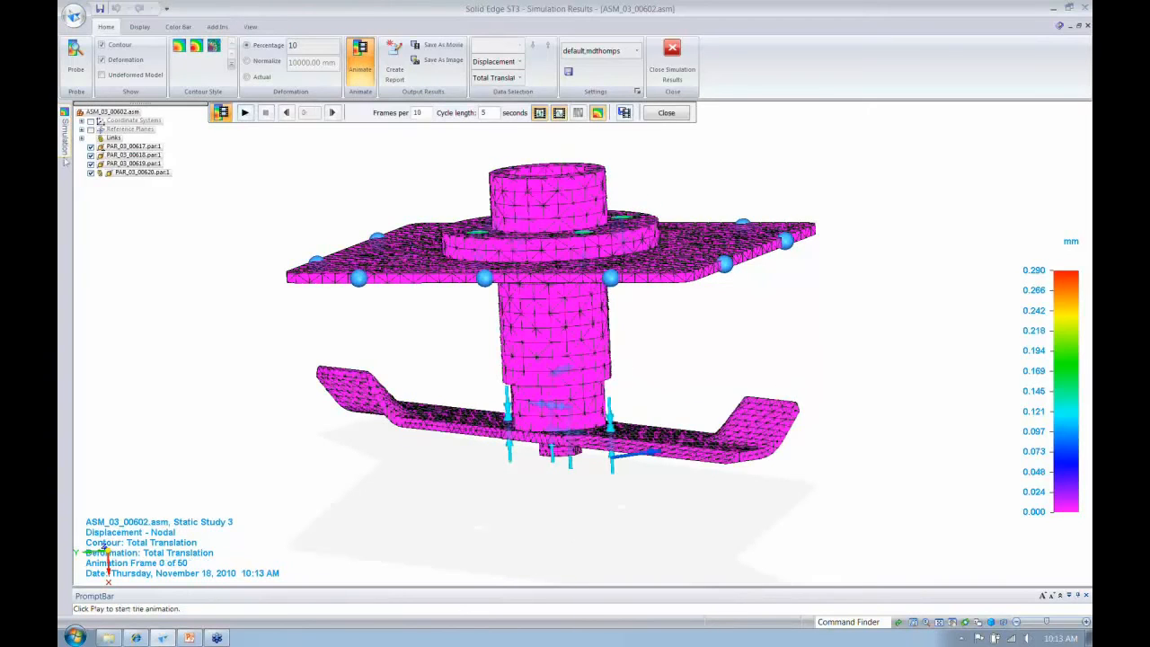
click(247, 75)
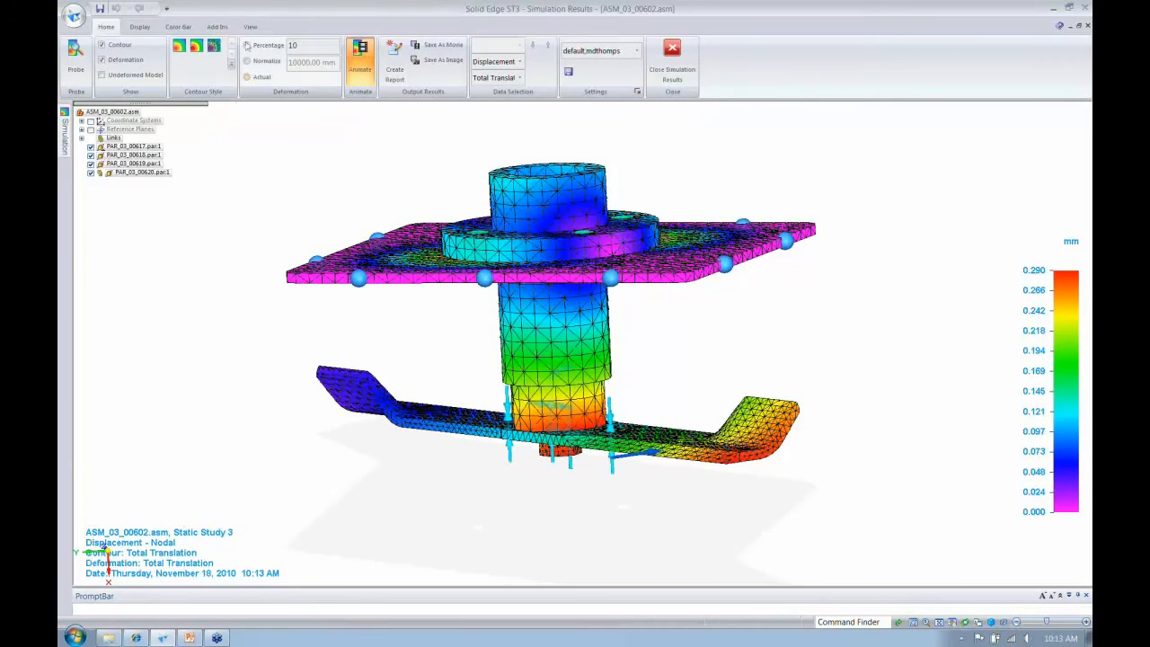
click(247, 45)
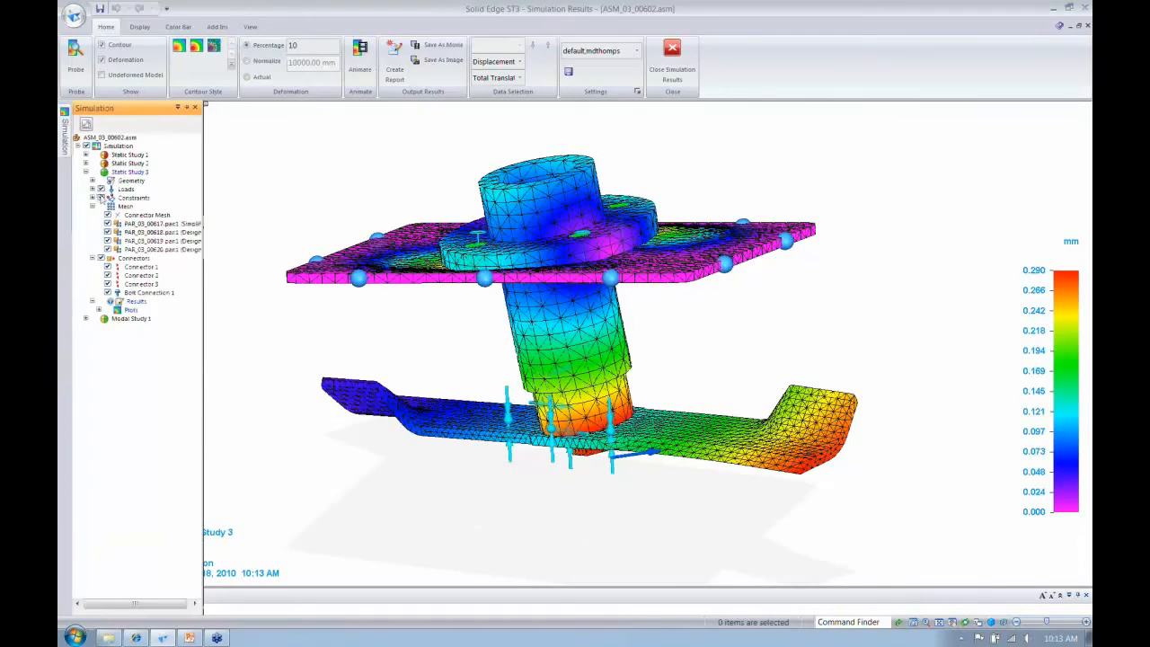
- Temporarily hide the meshes of PAR_03_00618 and PAR_03_00619 to examine the plate and housing displacement, and show them again
click(107, 241)
click(108, 231)
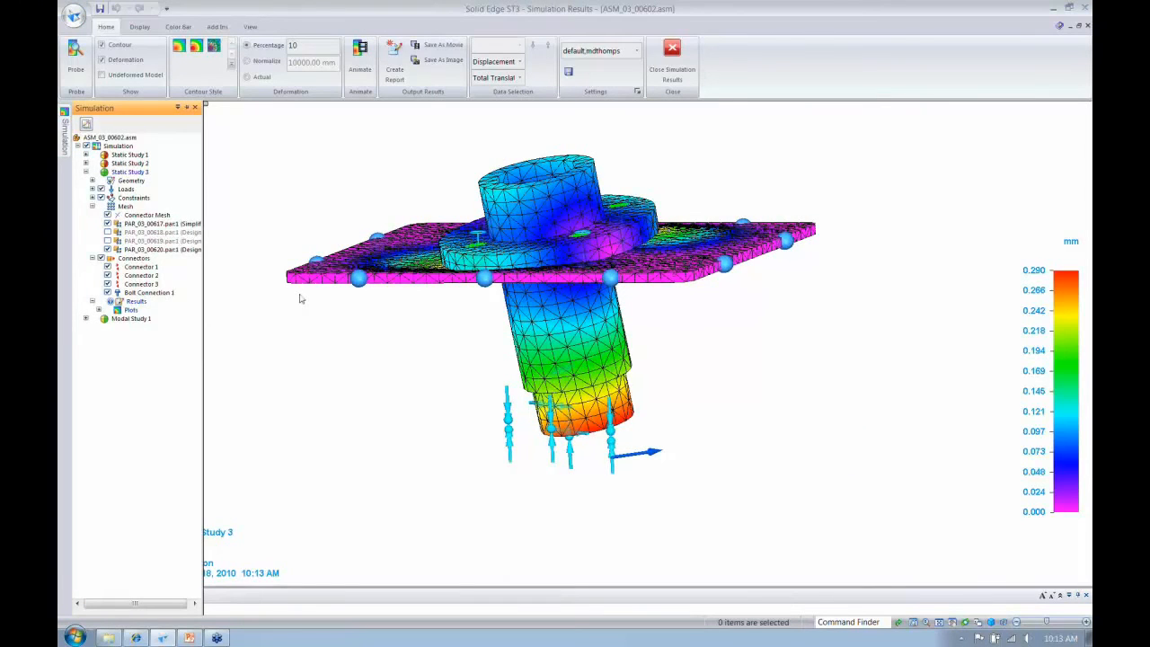
middle_drag(300, 294, 291, 238)
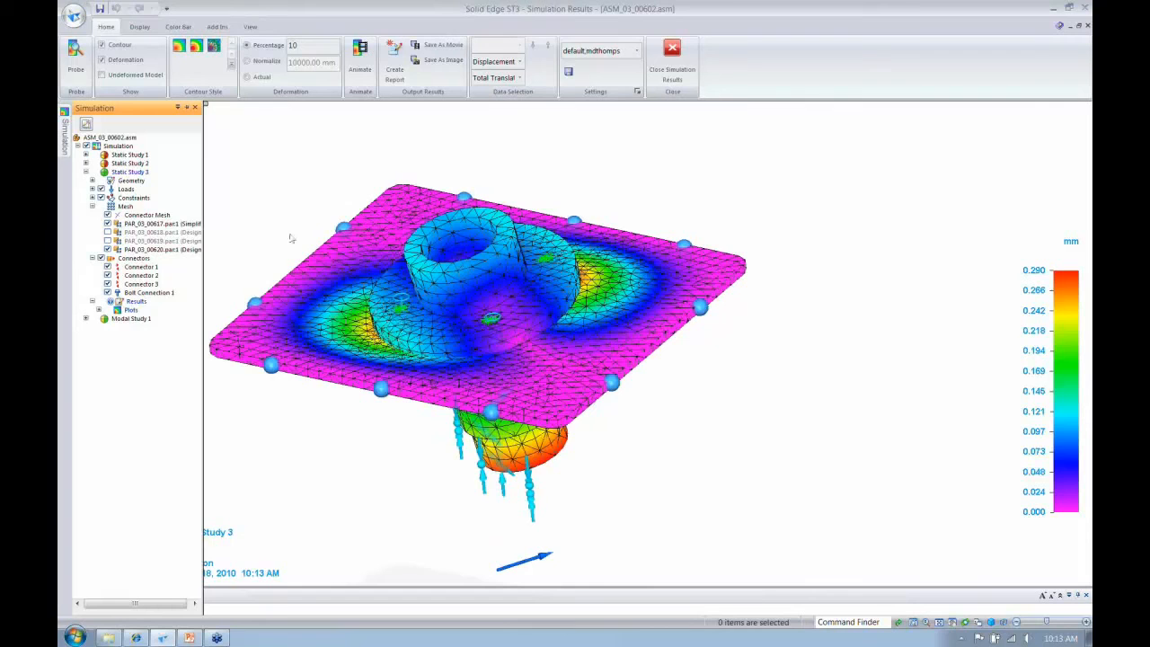
click(108, 232)
click(108, 241)
middle_drag(431, 377, 422, 279)
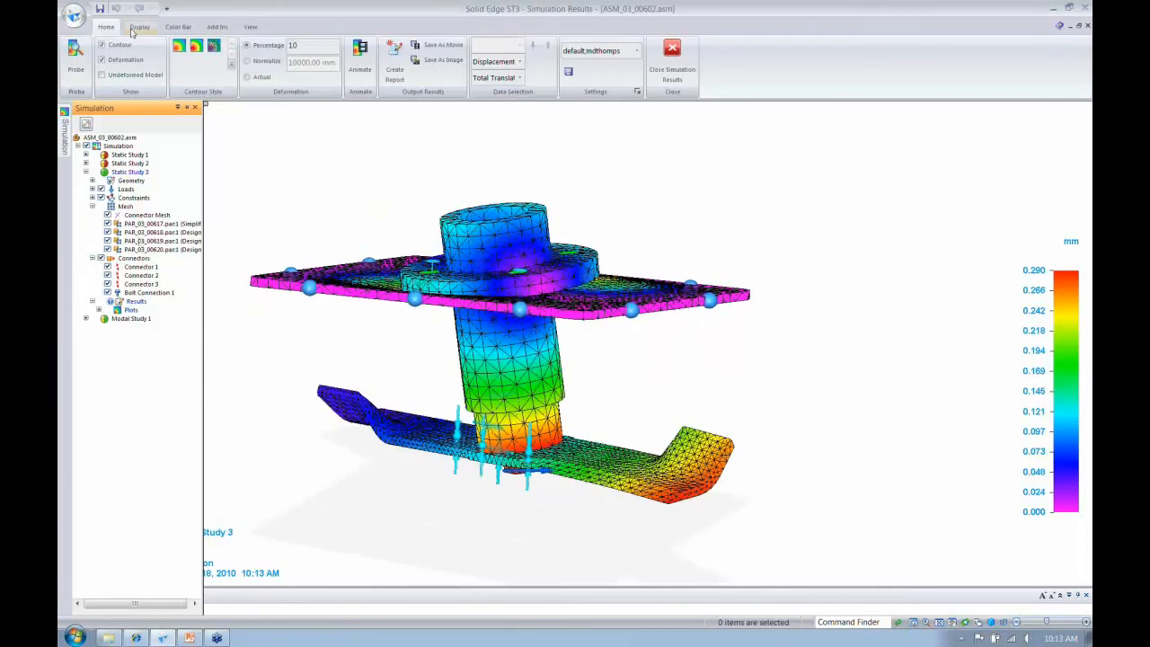
- Try to clip the displacement results with two clipping planes parallel to the Right (yz) reference plane, and turn clipping off
click(247, 26)
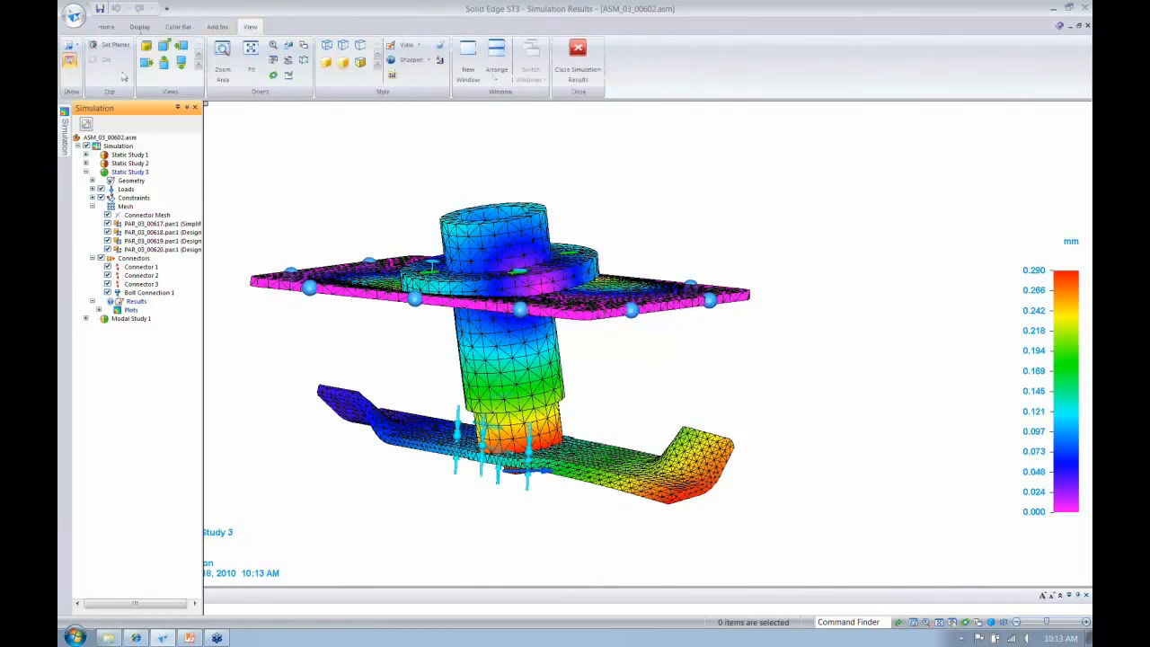
click(113, 44)
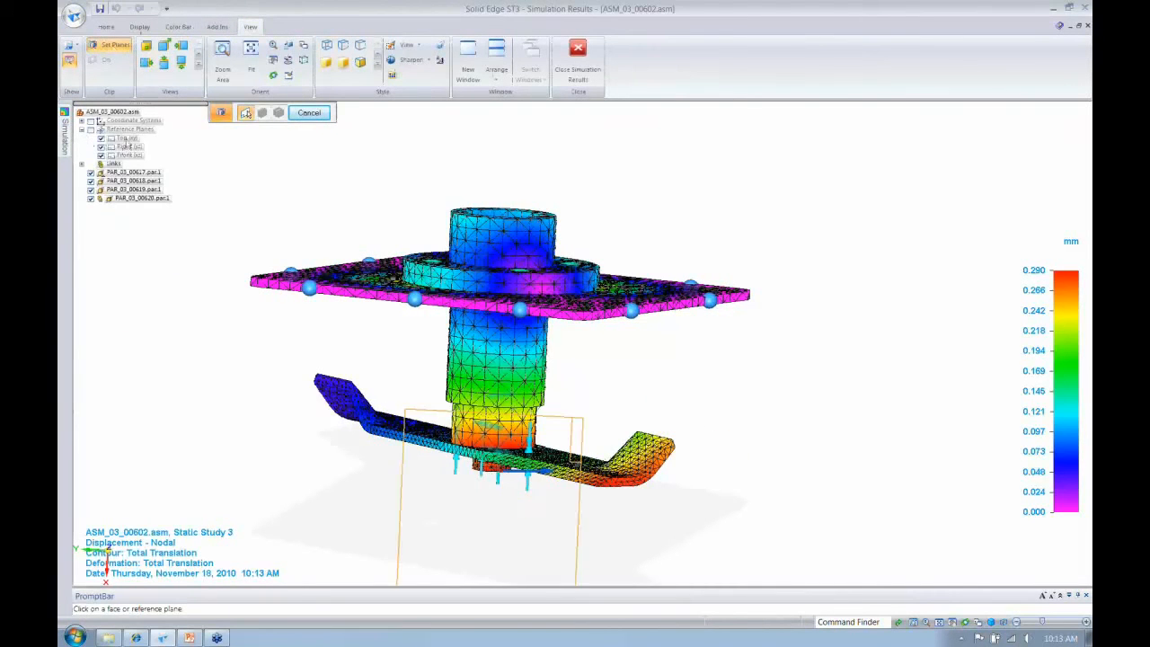
click(128, 146)
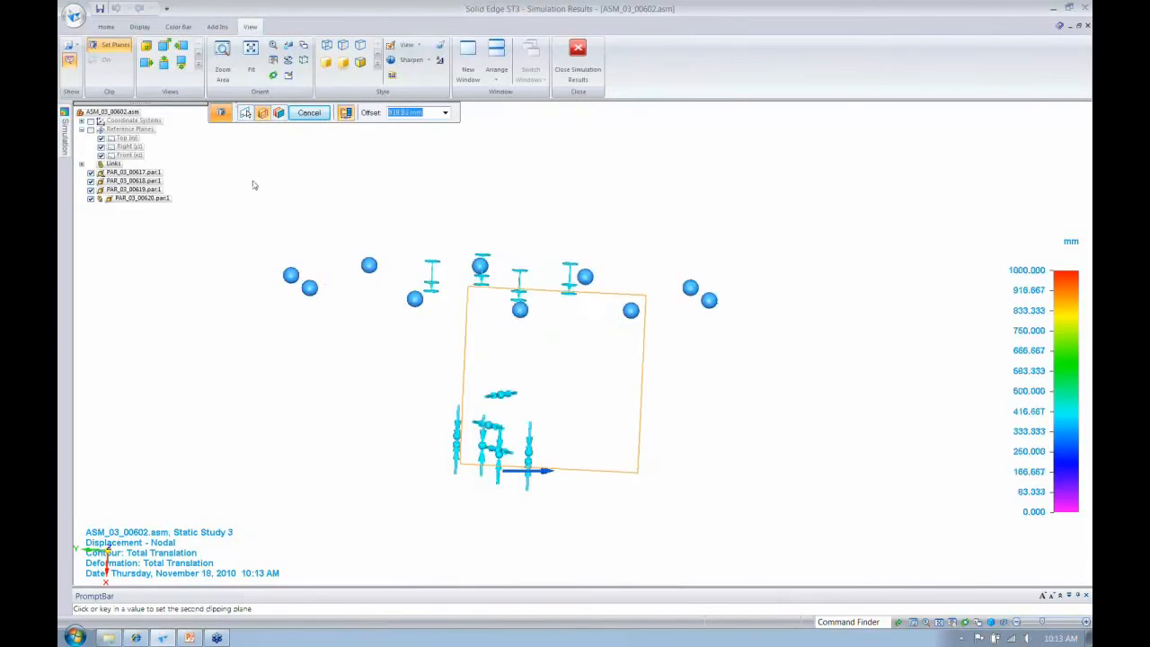
click(420, 435)
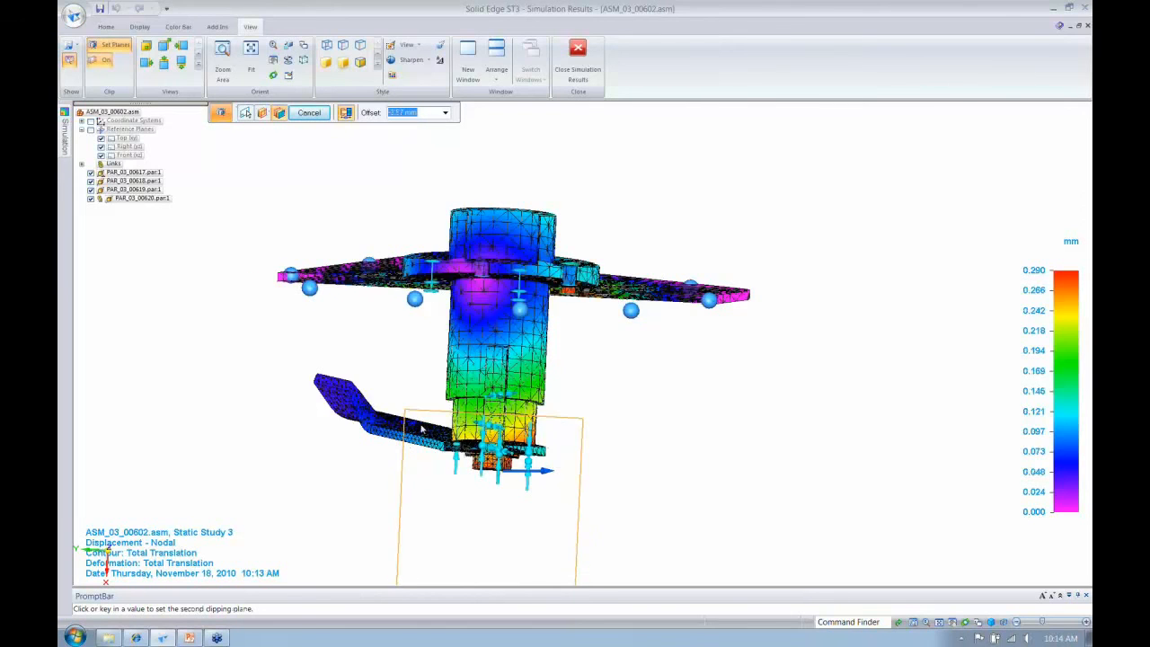
click(372, 473)
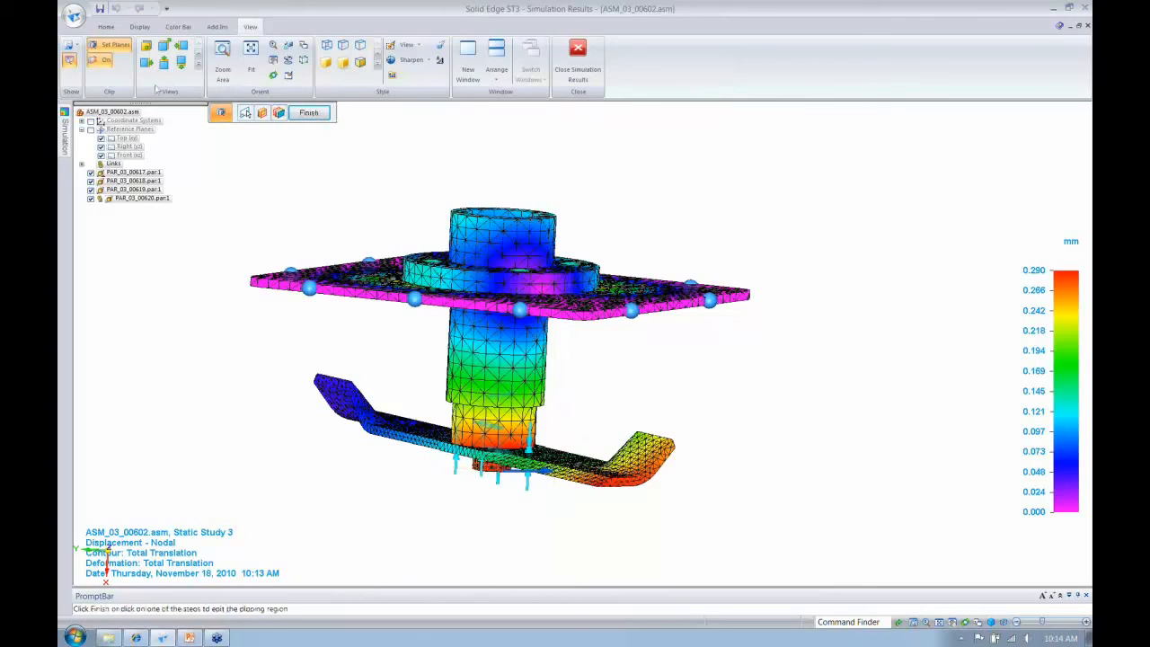
click(101, 61)
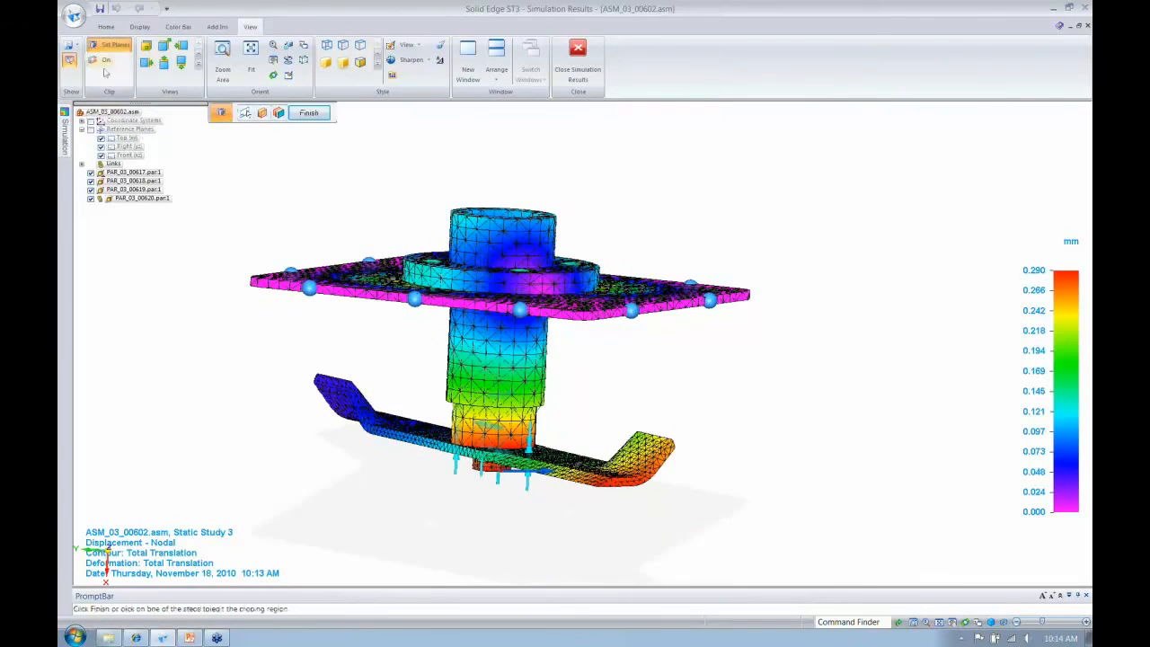
- Inspect the material assigned to PAR_03_00617 under Static Study 3's geometry, and close the simulation results
mouse_move(66, 140)
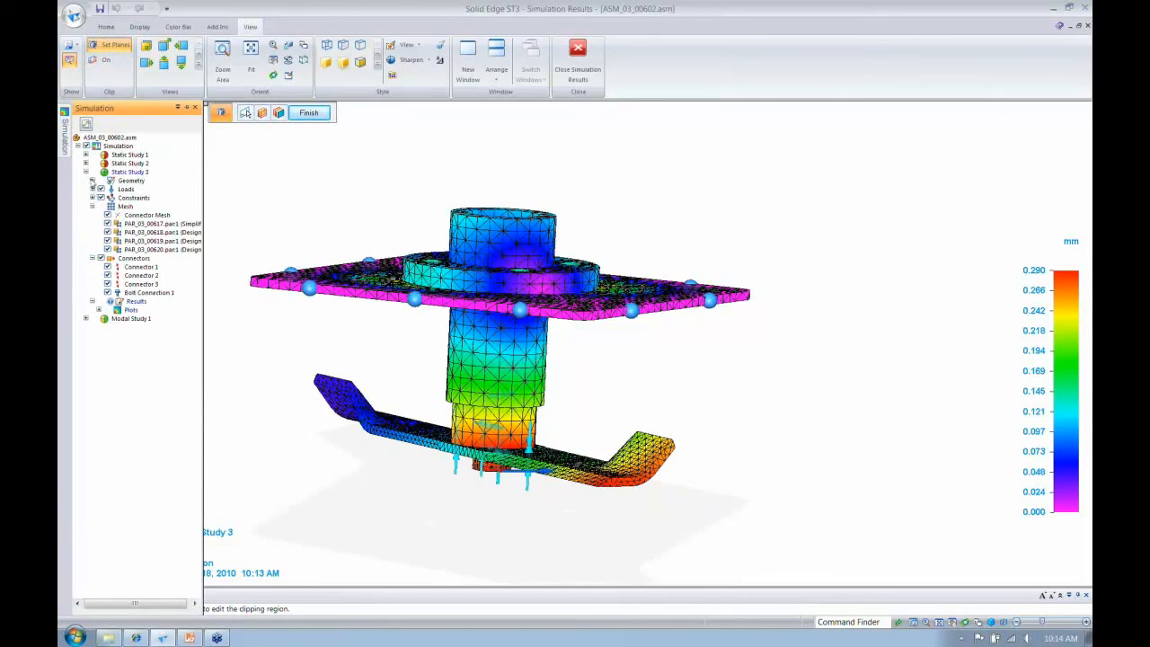
click(92, 180)
click(99, 189)
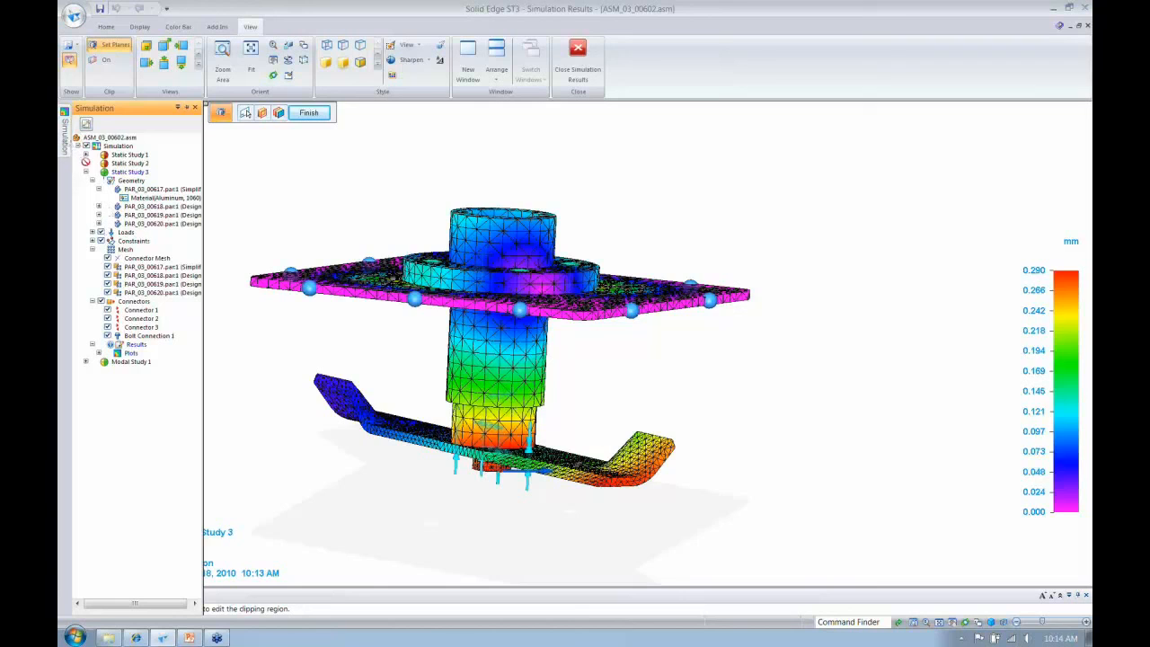
click(108, 27)
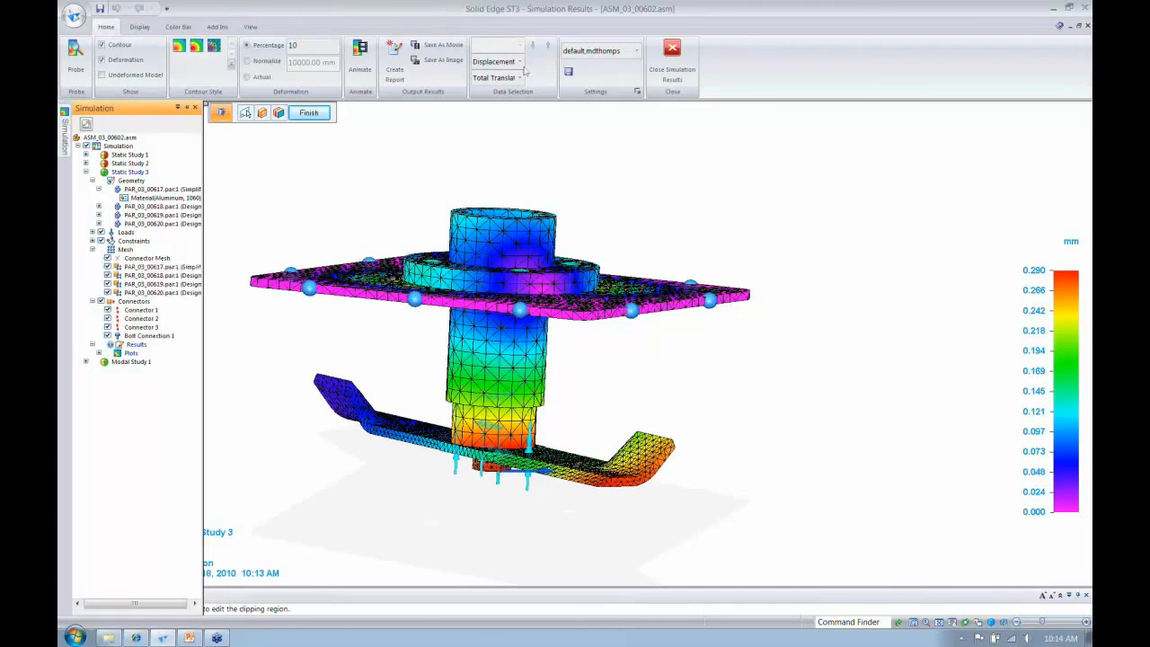
click(672, 49)
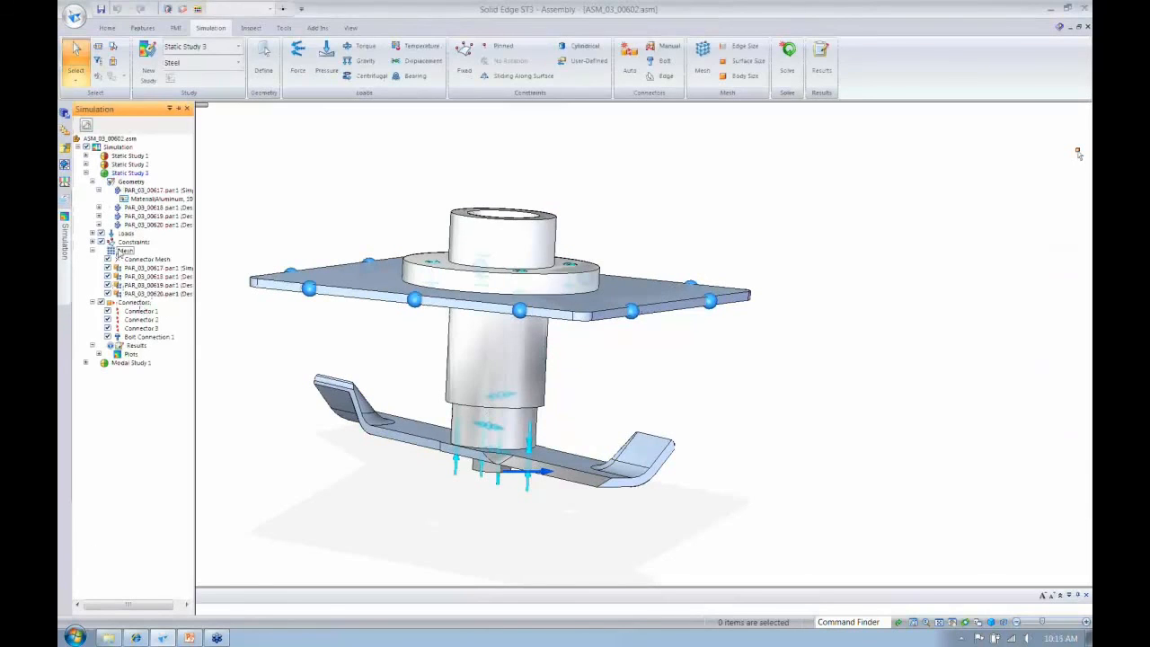
- Expand Modal Study 1 to review its entries, and look at the tetrahedral mesh settings
click(87, 174)
click(86, 181)
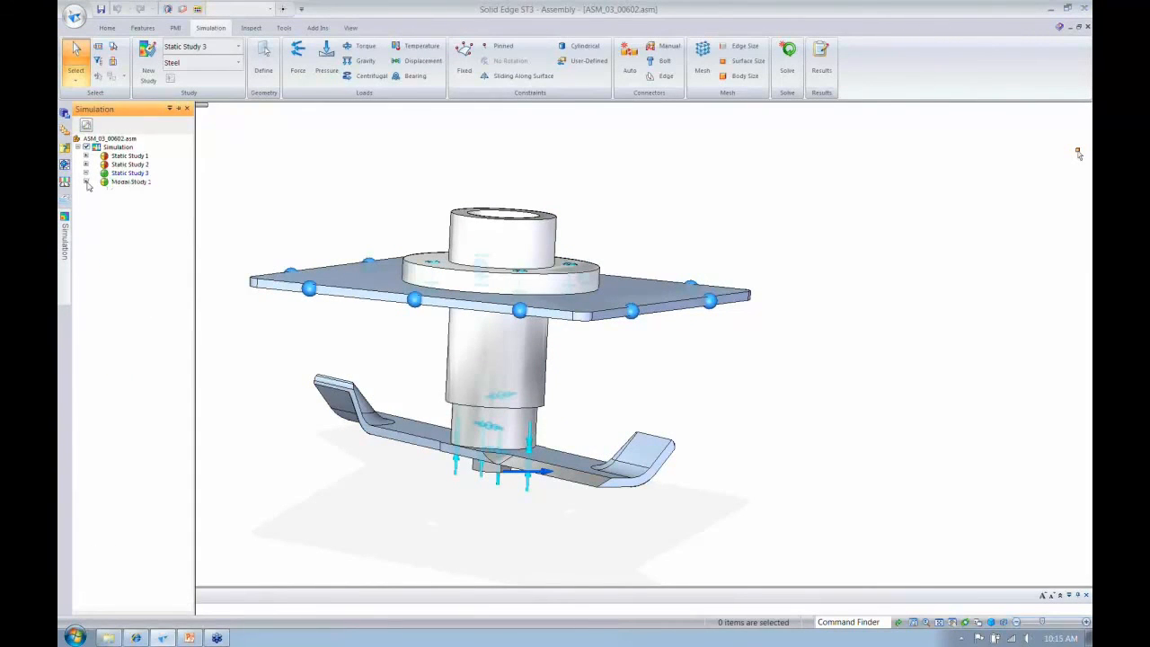
click(92, 225)
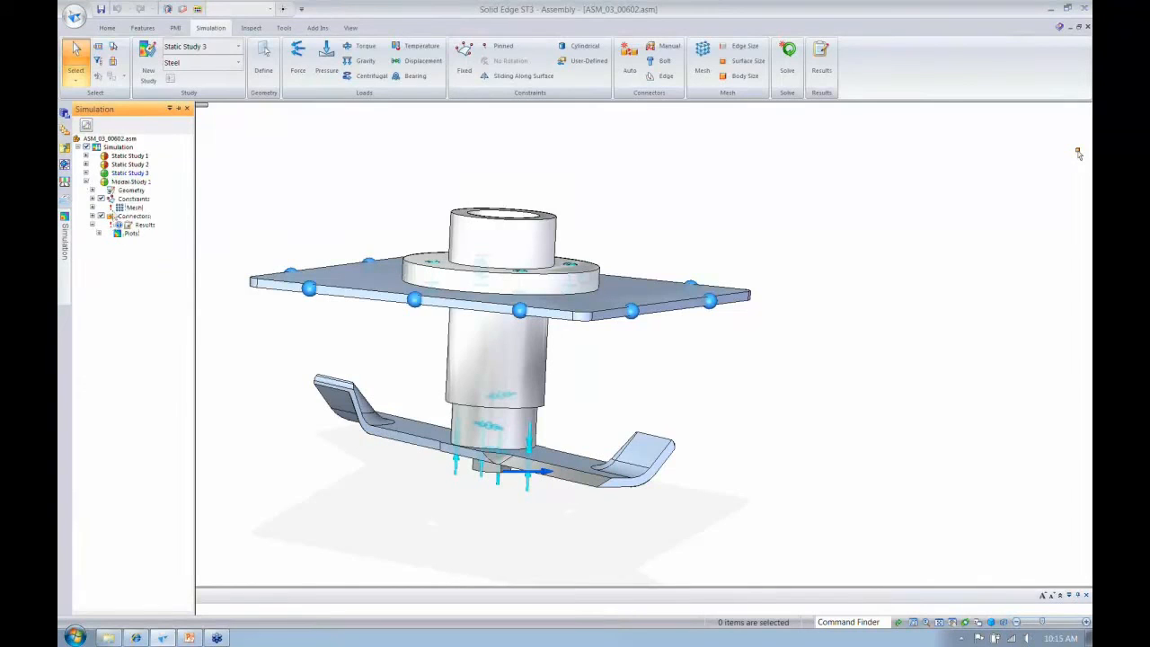
mouse_move(112, 209)
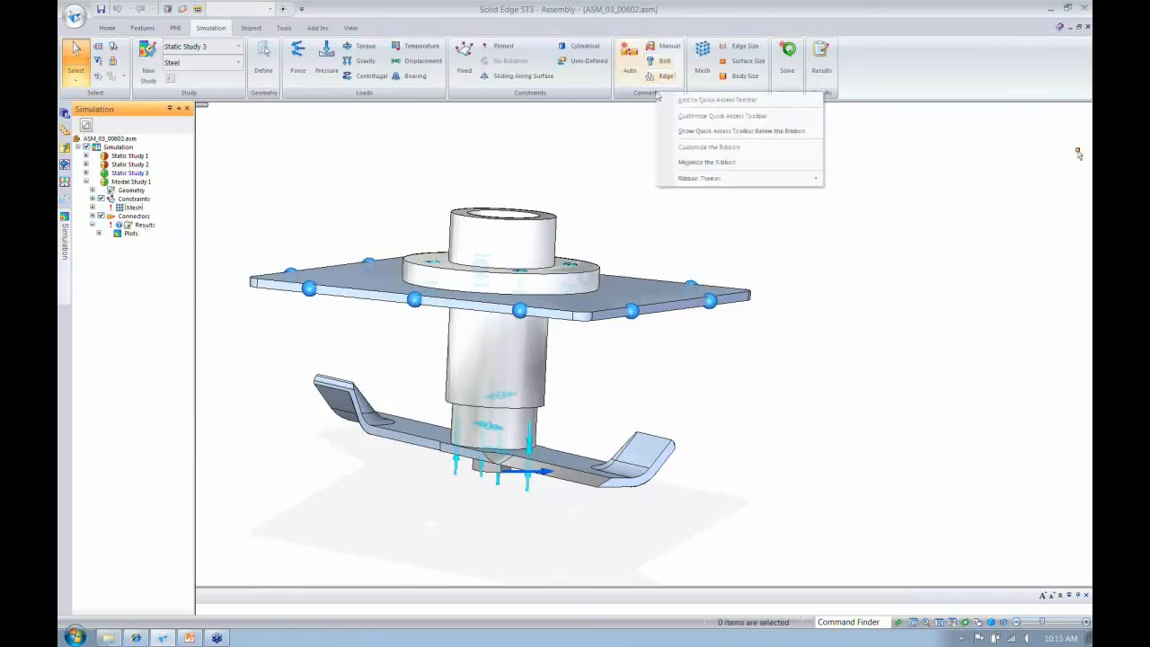
click(703, 54)
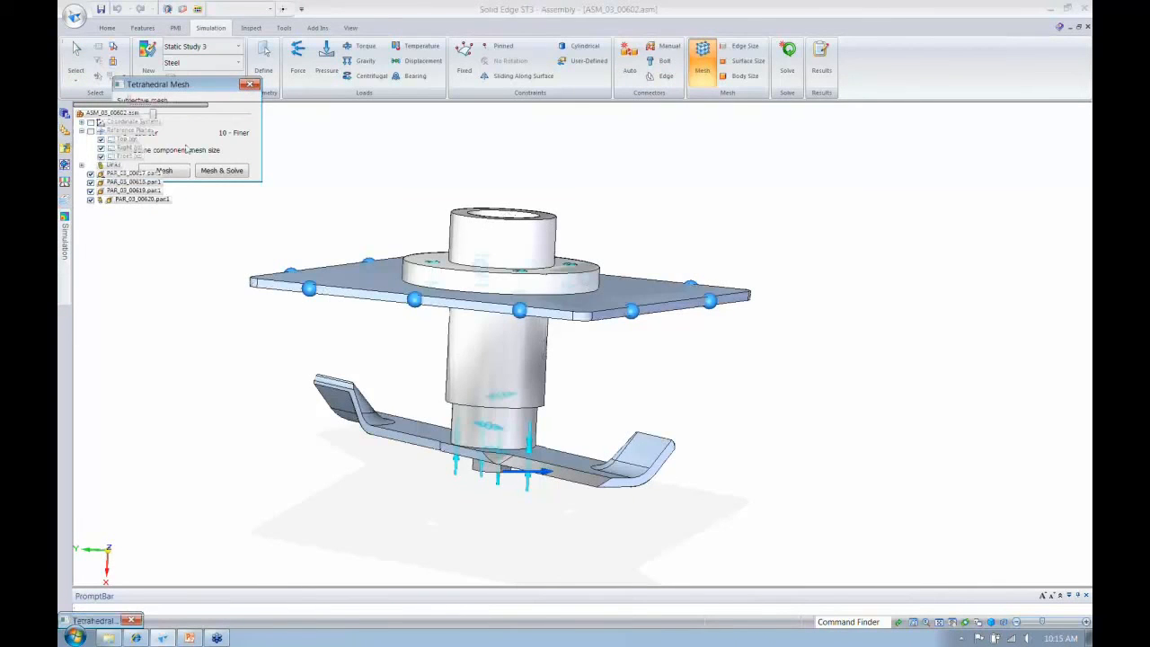
- Open the finished assembly ASM_03_00602.asm from the mad_sim_demo_finished folder
click(74, 16)
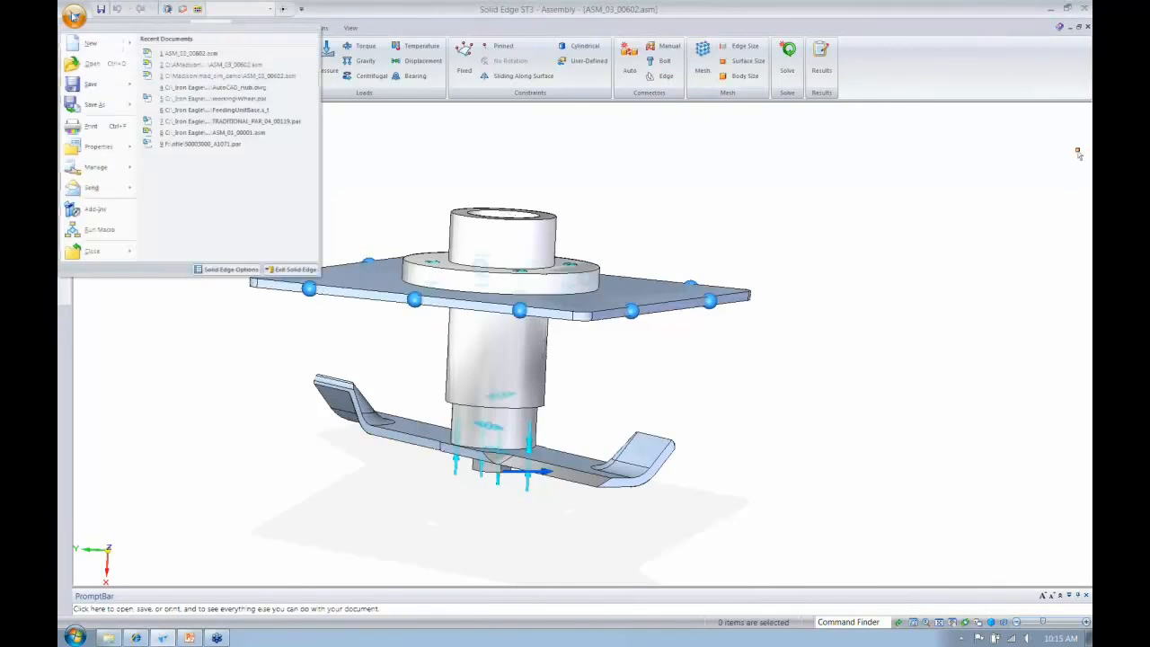
click(91, 62)
click(269, 70)
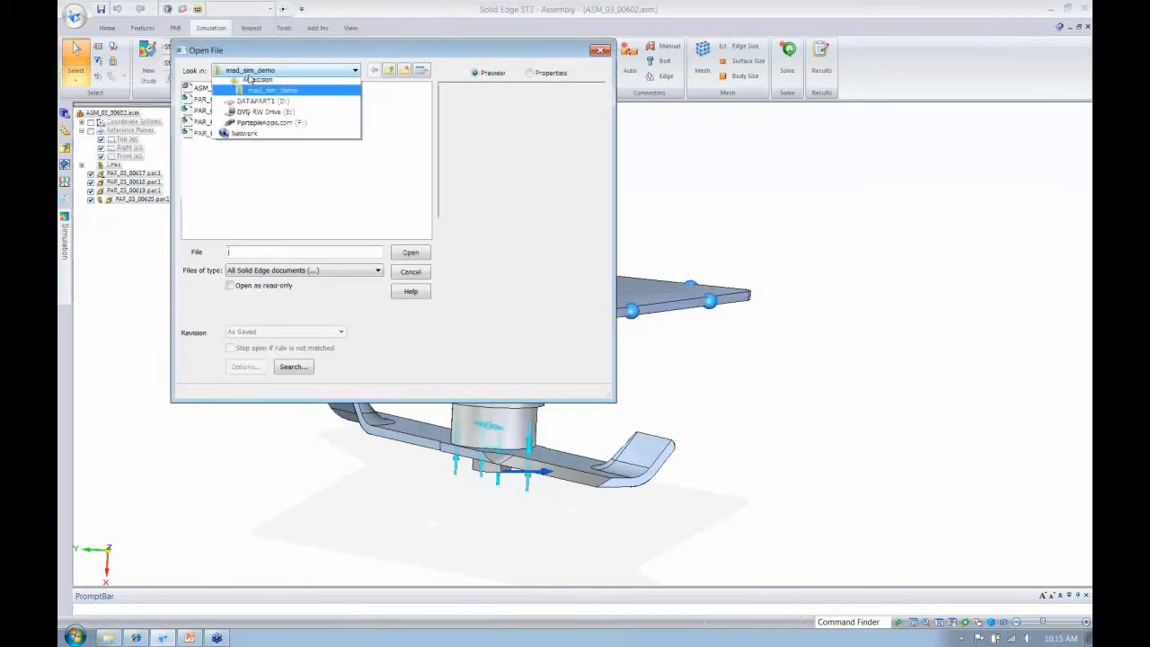
click(260, 138)
click(254, 73)
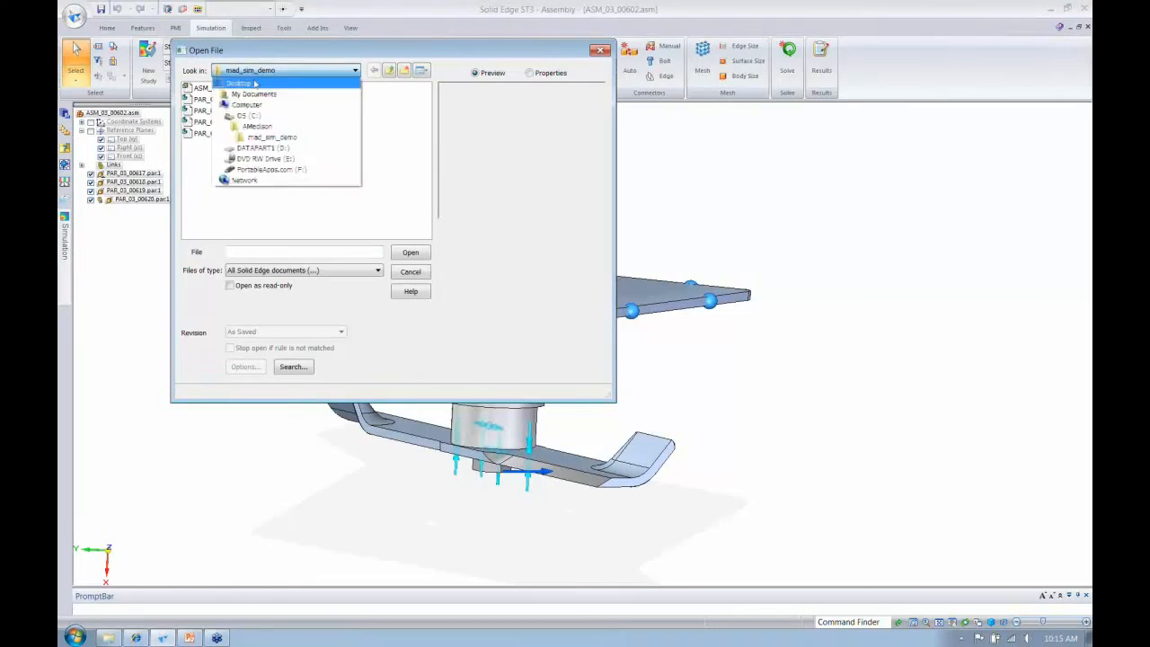
click(257, 126)
click(232, 133)
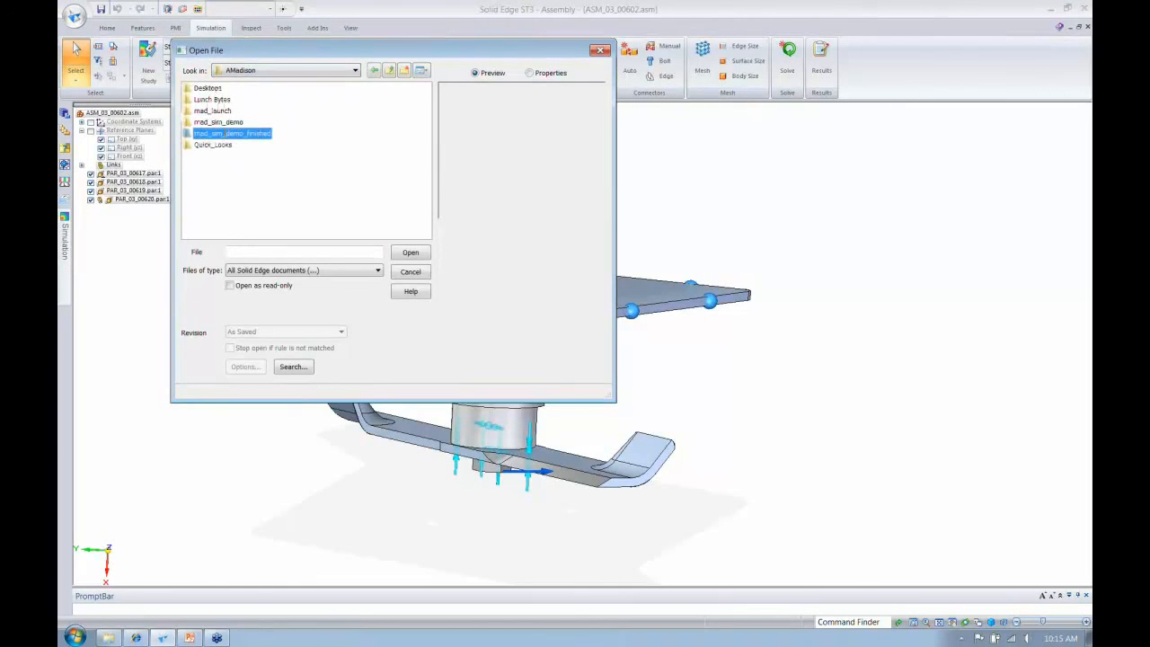
double_click(229, 133)
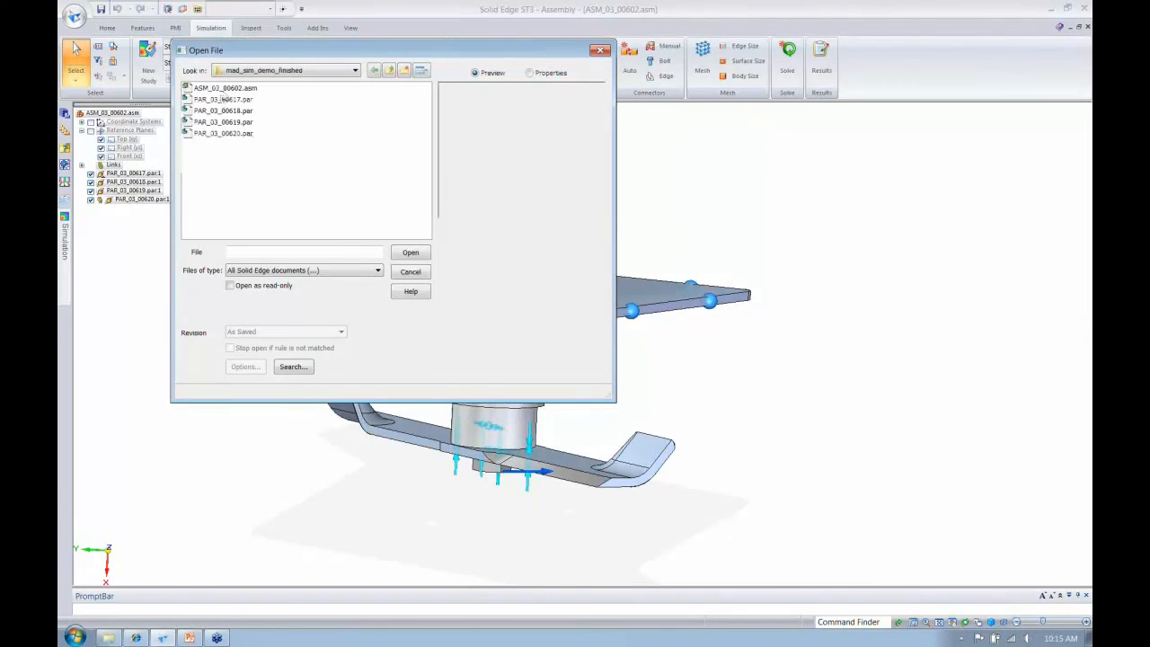
click(223, 92)
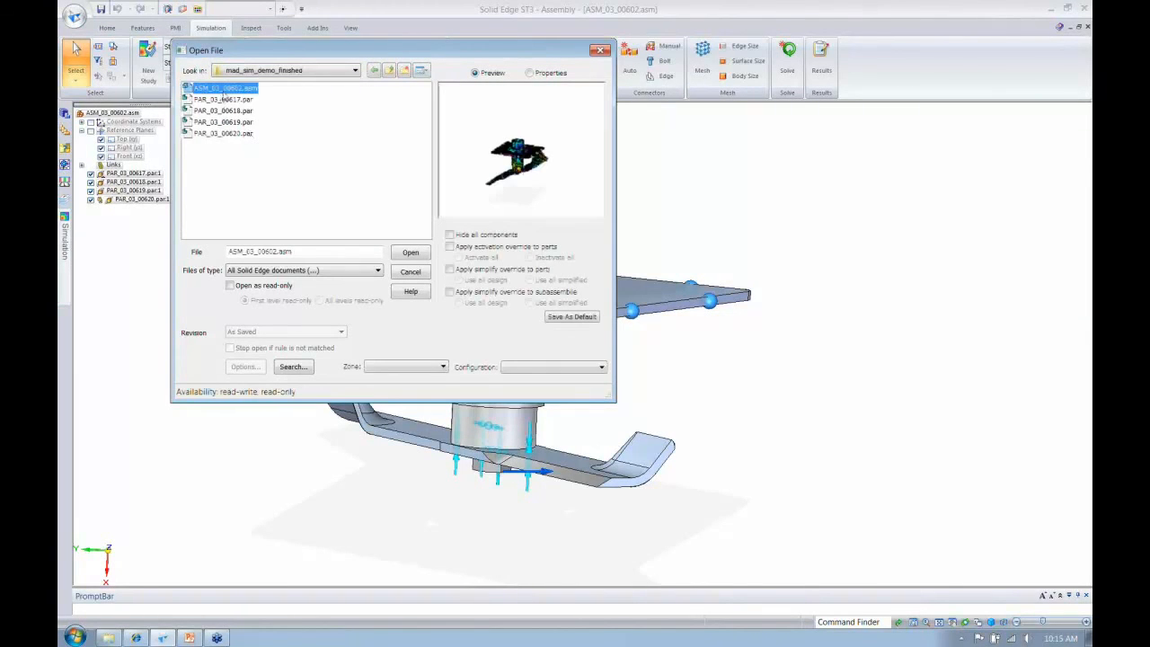
double_click(219, 90)
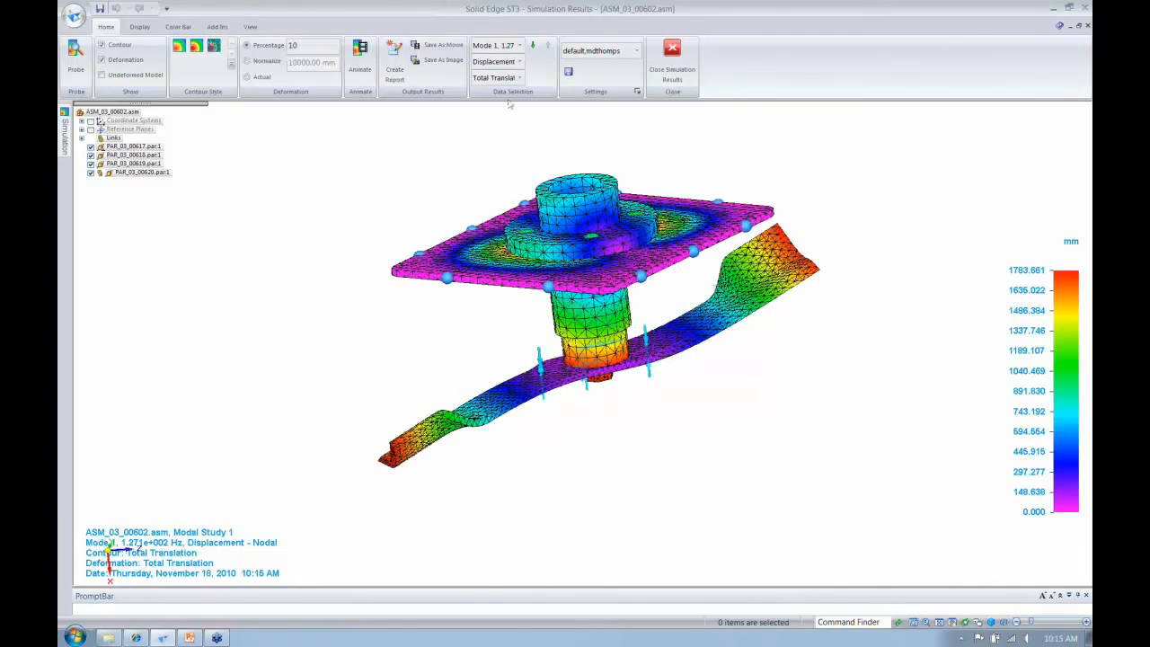
- Review Modal Study 1's list of modes and examine the Mode 1 displacement shape from different angles
click(510, 45)
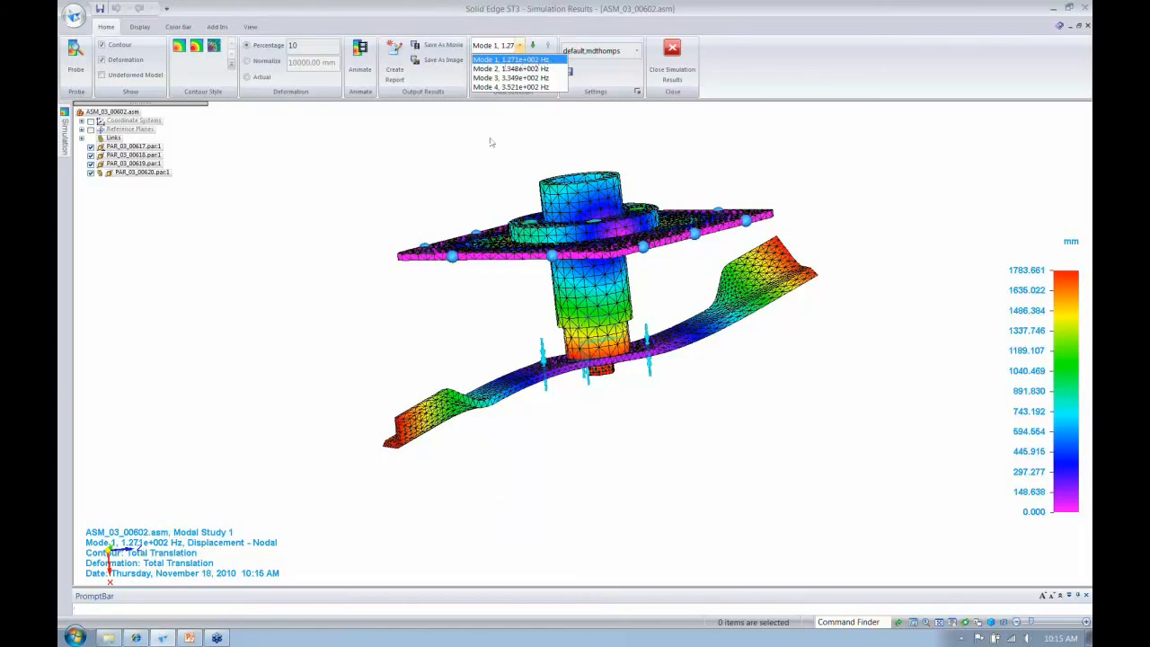
middle_drag(619, 286, 628, 283)
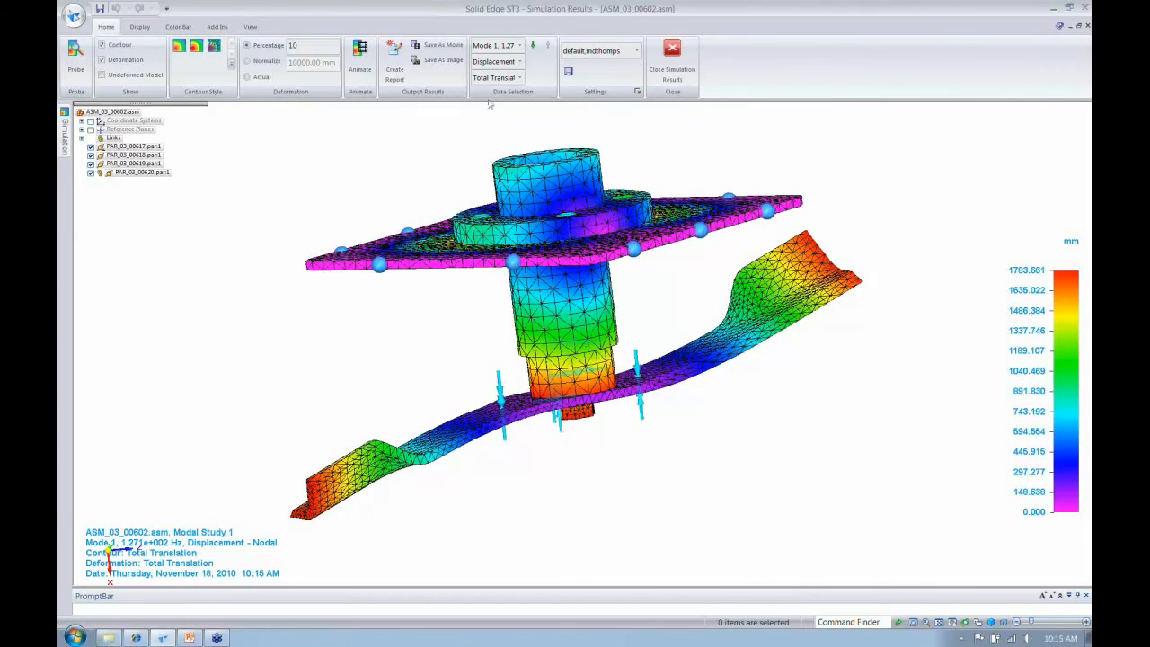
middle_drag(489, 104, 493, 102)
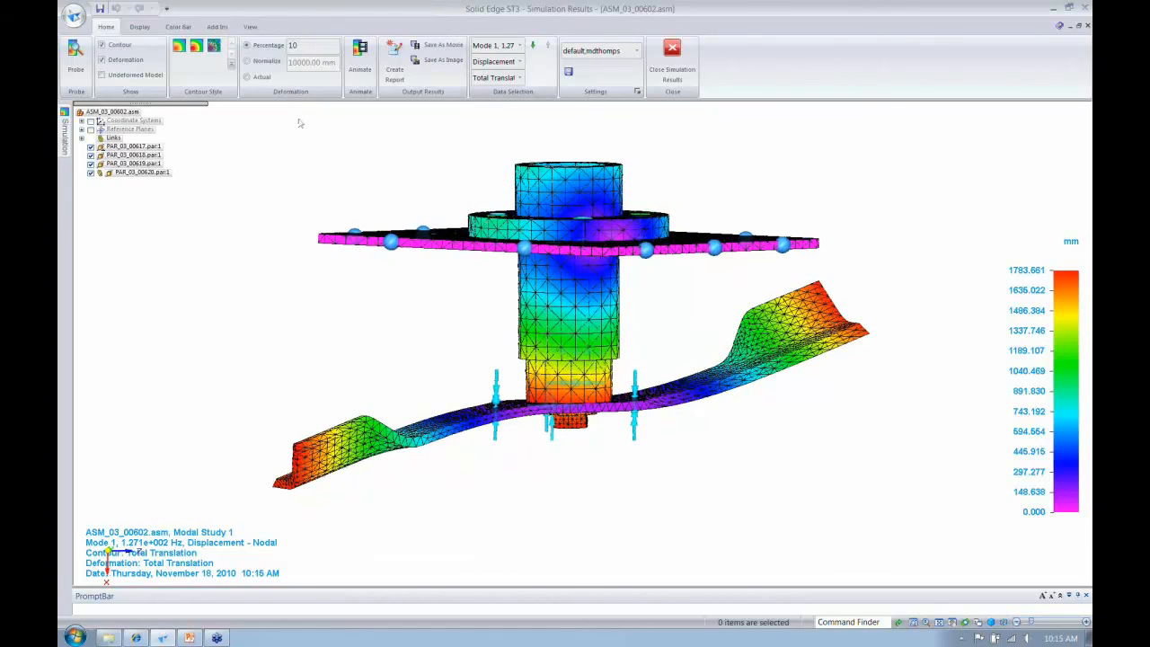
- Close the finished assembly's modal simulation results and switch to PowerPoint
click(64, 124)
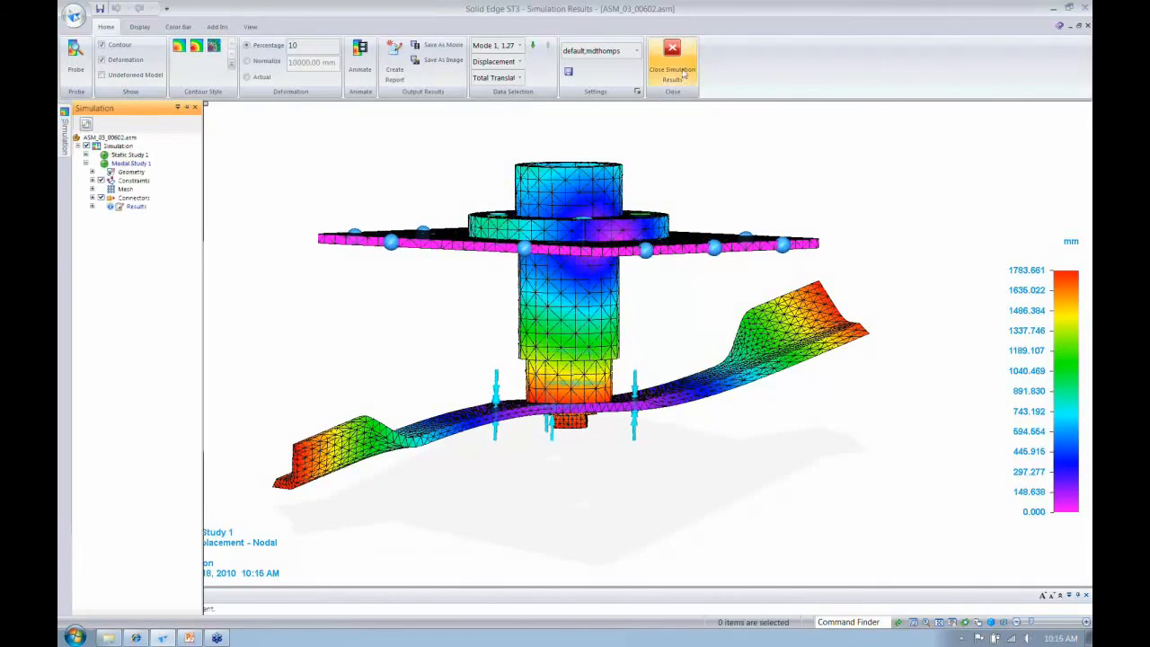
click(671, 63)
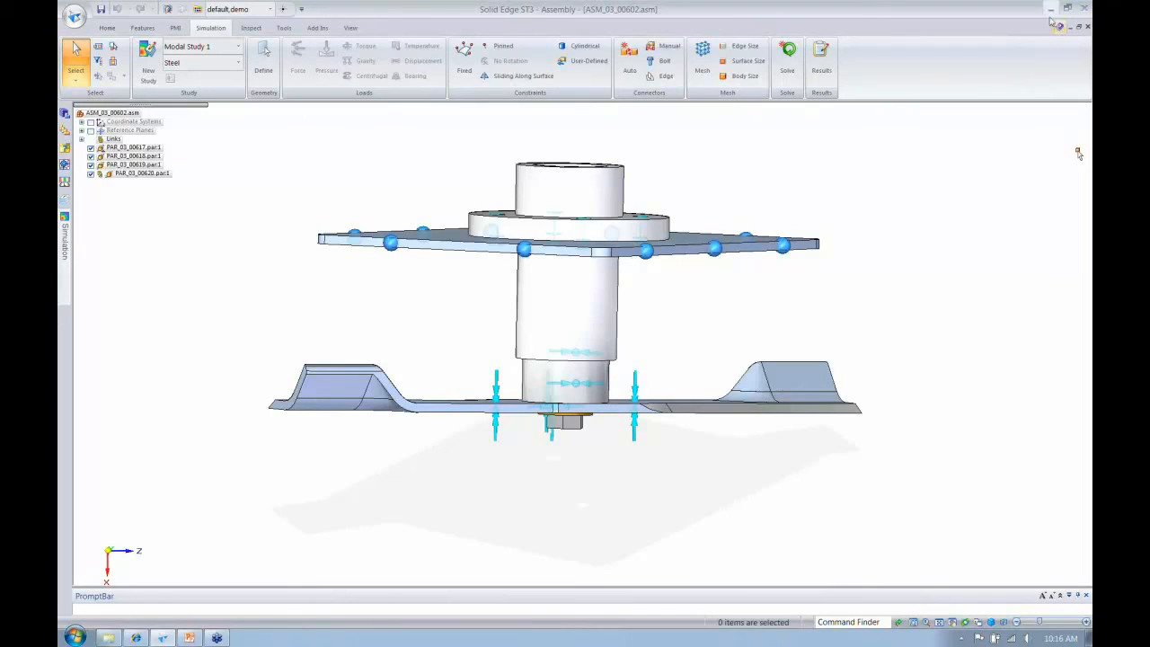
click(189, 638)
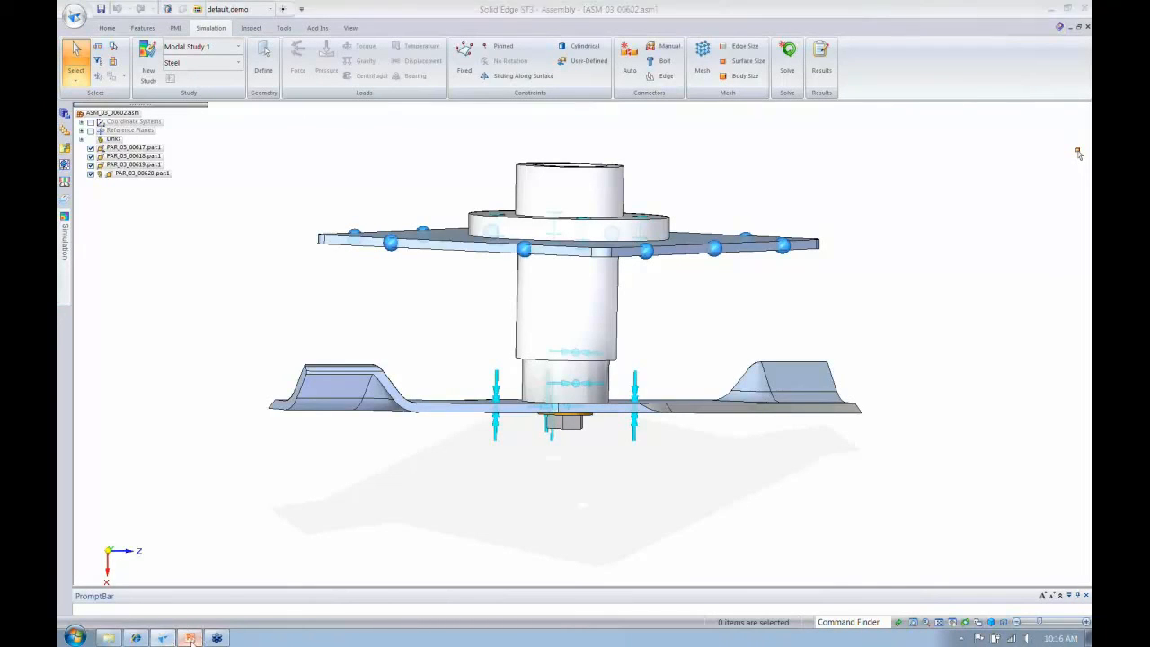